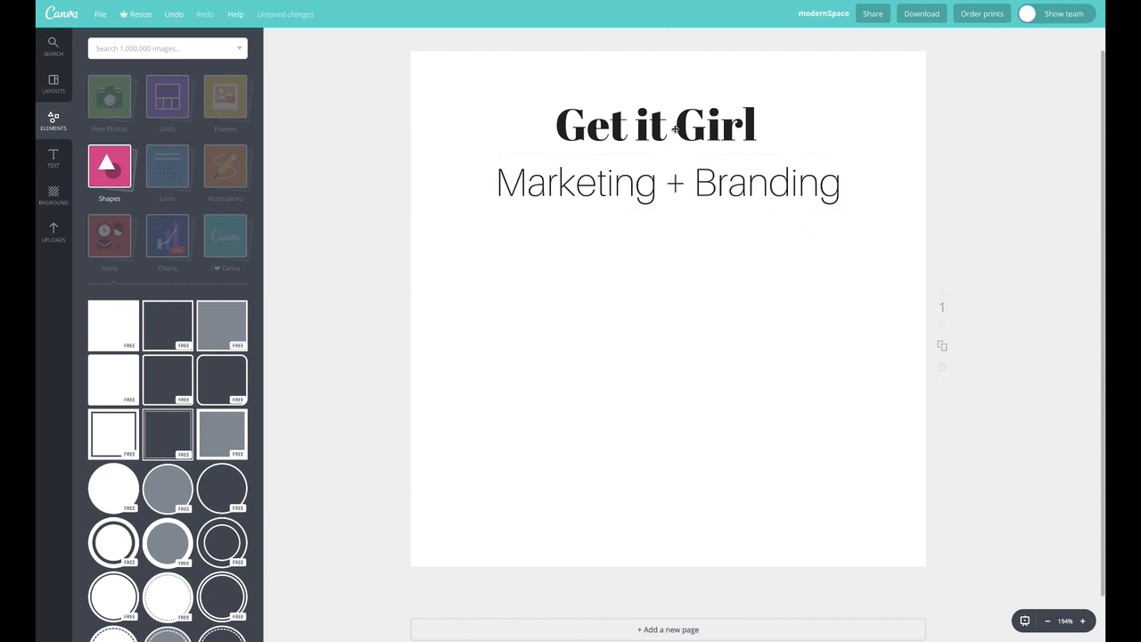
Select the title and subtitle together and move them up toward the top of the page
{"action": "left_click_drag", "start_coordinate": [675, 130], "coordinate": [676, 132]}
{"action": "left_click_drag", "start_coordinate": [588, 91], "coordinate": [756, 189]}
{"action": "left_click_drag", "start_coordinate": [752, 176], "coordinate": [751, 144]}
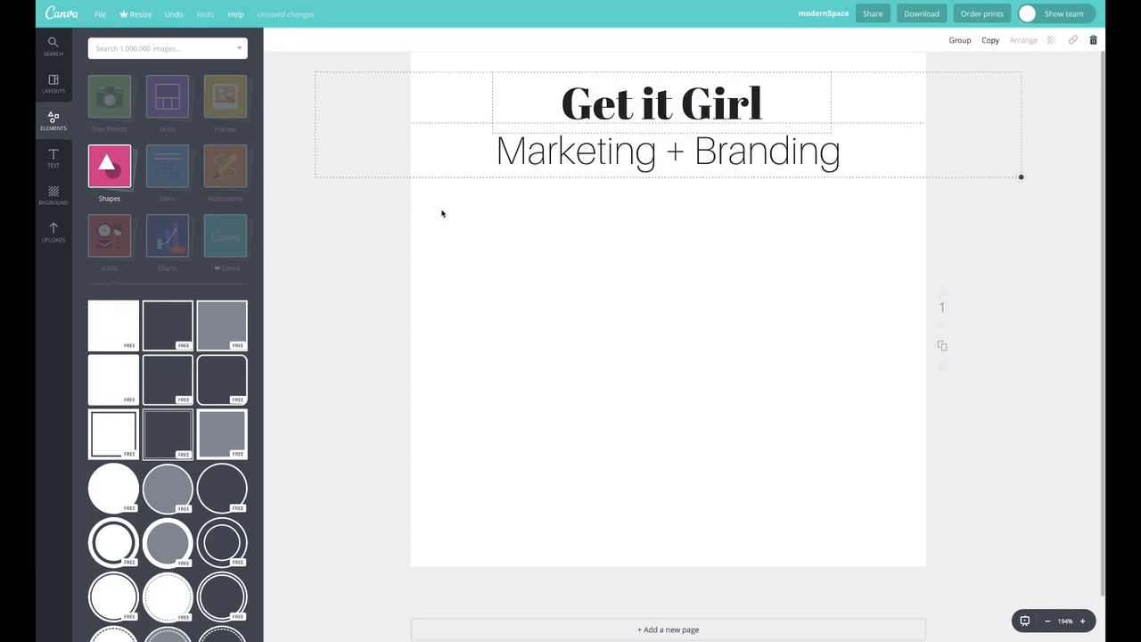
Add a filled circle shape to the page, shrink it, and place it below the subtitle
{"action": "left_click", "coordinate": [110, 172]}
{"action": "left_click", "coordinate": [109, 169]}
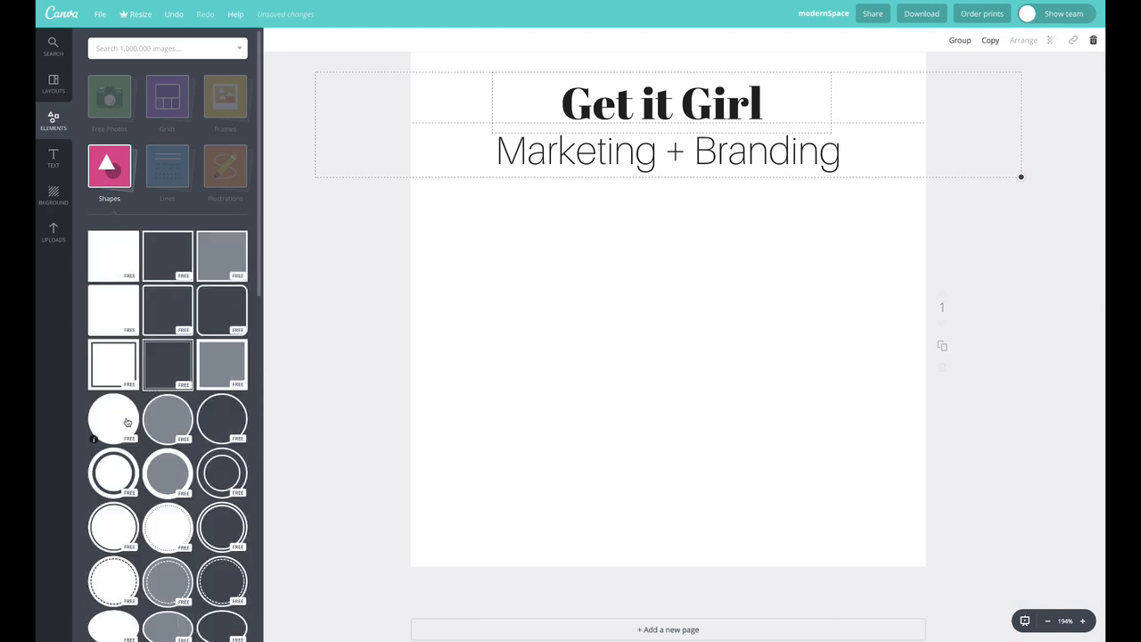
{"action": "left_click_drag", "start_coordinate": [114, 420], "coordinate": [558, 348]}
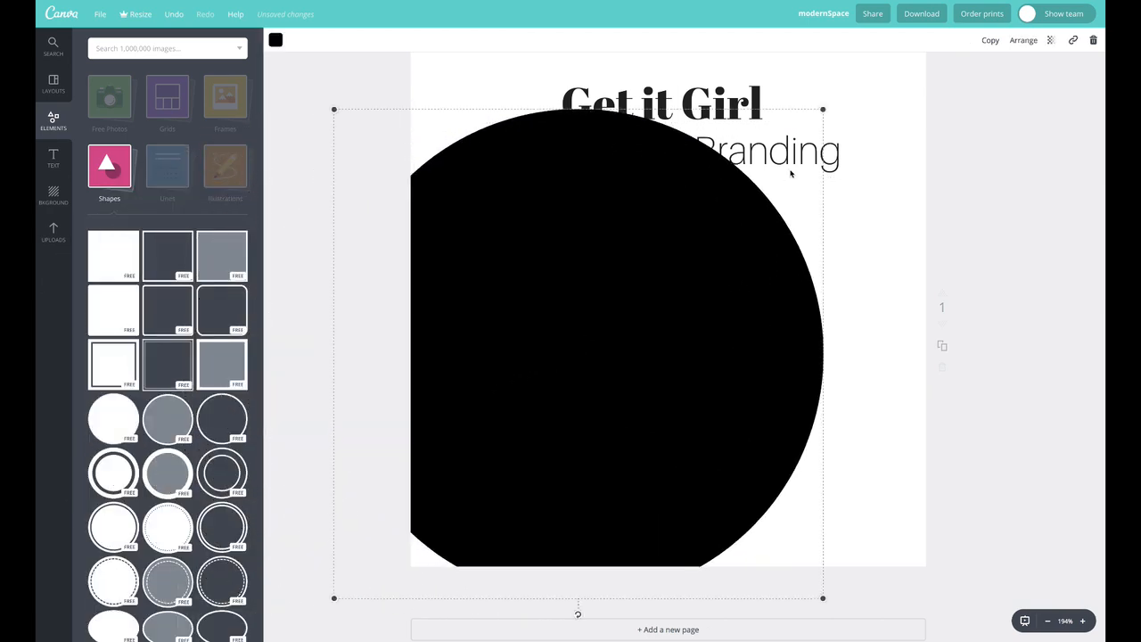
{"action": "left_click_drag", "start_coordinate": [823, 111], "coordinate": [494, 438]}
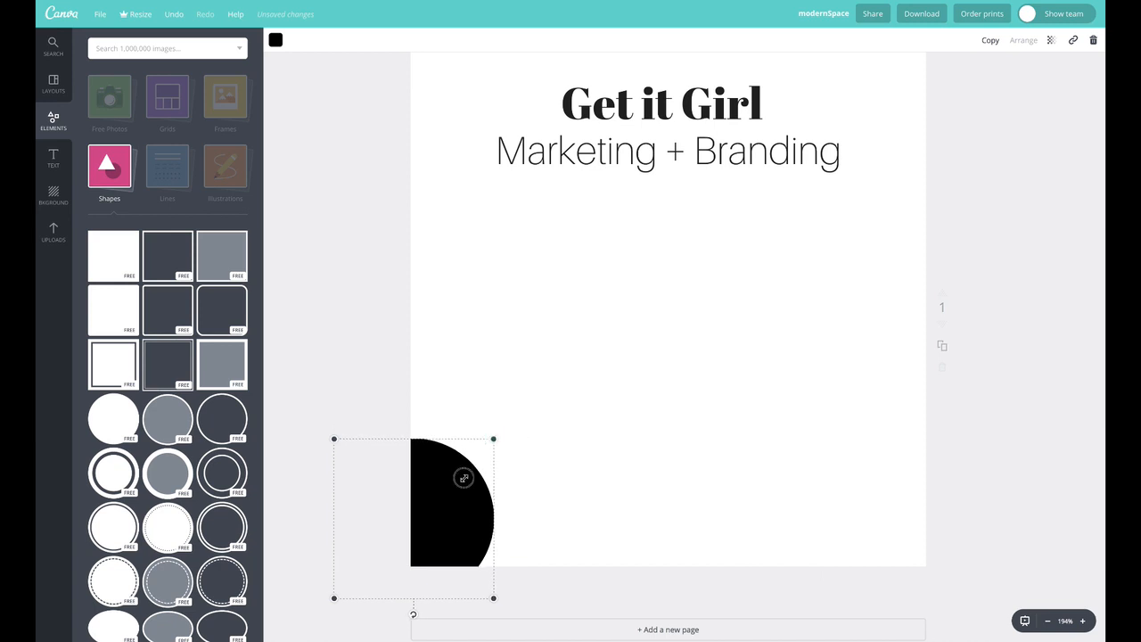
{"action": "left_click_drag", "start_coordinate": [464, 476], "coordinate": [565, 356]}
Duplicate the circle into a horizontal row of five circles across the page
{"action": "mouse_move", "coordinate": [609, 311]}
{"action": "left_mouse_down"}
{"action": "mouse_move", "coordinate": [520, 398]}
{"action": "mouse_move", "coordinate": [520, 312]}
{"action": "mouse_move", "coordinate": [604, 311]}
{"action": "left_mouse_up"}
{"action": "left_click", "coordinate": [990, 40]}
{"action": "left_click", "coordinate": [990, 40]}
{"action": "left_click_drag", "start_coordinate": [643, 344], "coordinate": [883, 300]}
{"action": "left_click", "coordinate": [990, 40]}
{"action": "left_click", "coordinate": [992, 40]}
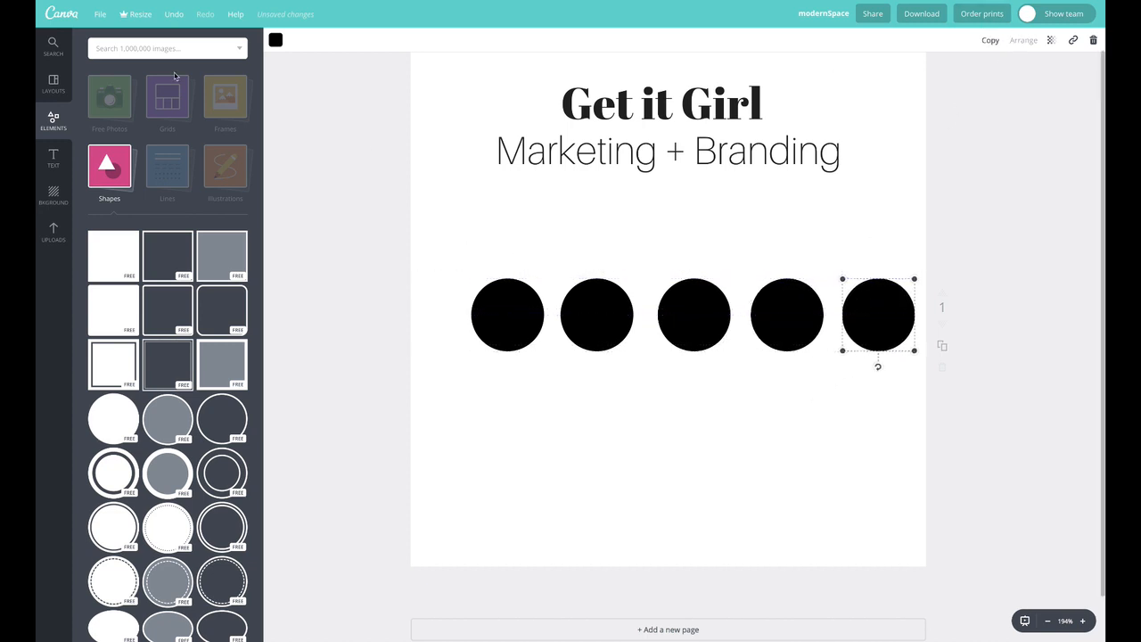
Copy the first Adobe Color CC palette colour 50487B and apply it as the first circle's fill colour
{"action": "left_click", "coordinate": [464, 294]}
{"action": "left_click", "coordinate": [510, 329]}
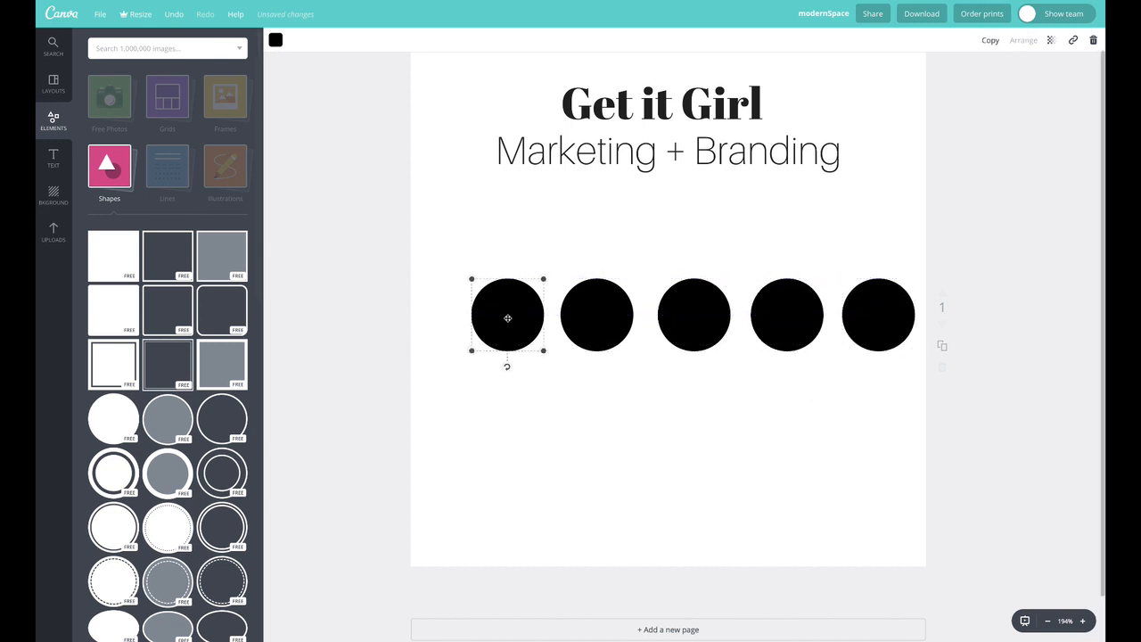
{"action": "left_click", "coordinate": [276, 40]}
{"action": "left_click", "coordinate": [282, 93]}
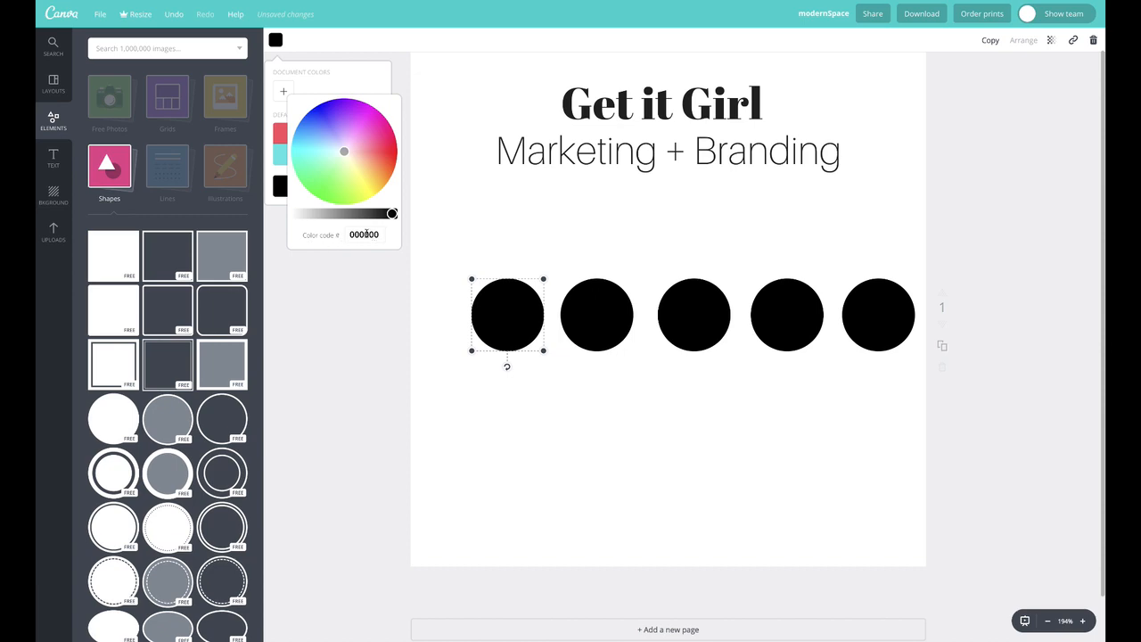
{"action": "left_click", "coordinate": [602, 0]}
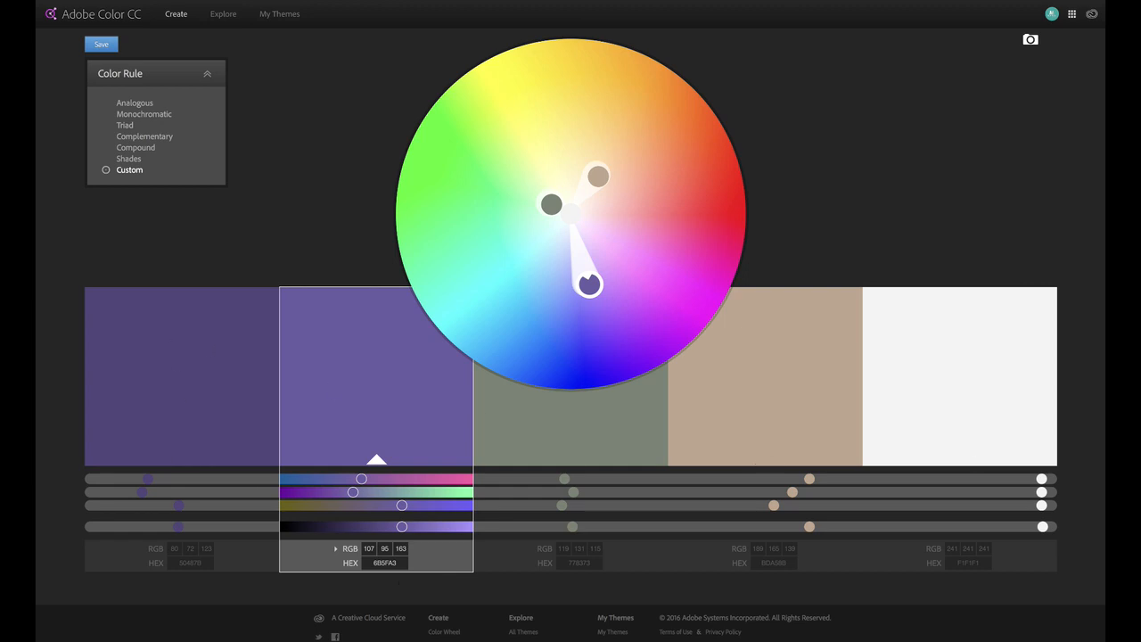
{"action": "left_click", "coordinate": [174, 418]}
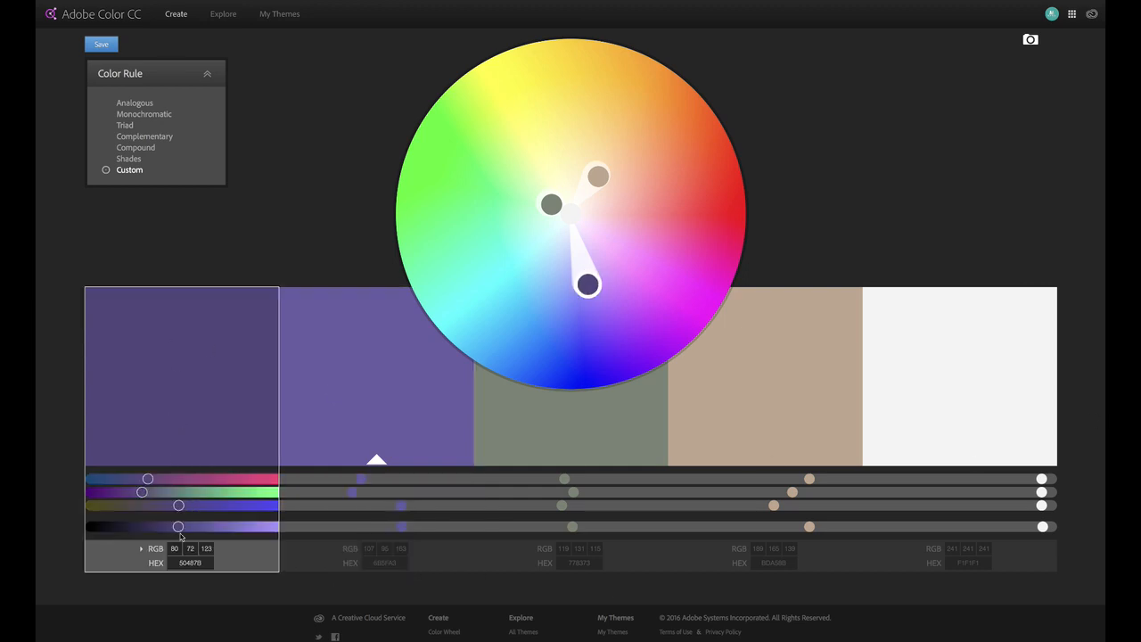
{"action": "left_click", "coordinate": [192, 563]}
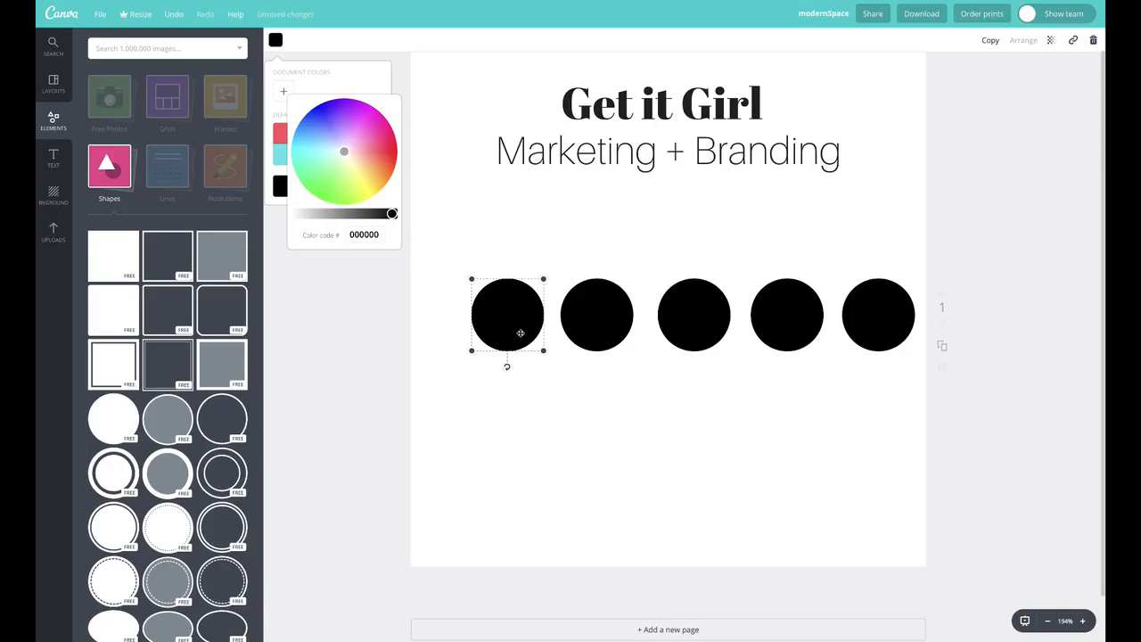
{"action": "left_click", "coordinate": [275, 40]}
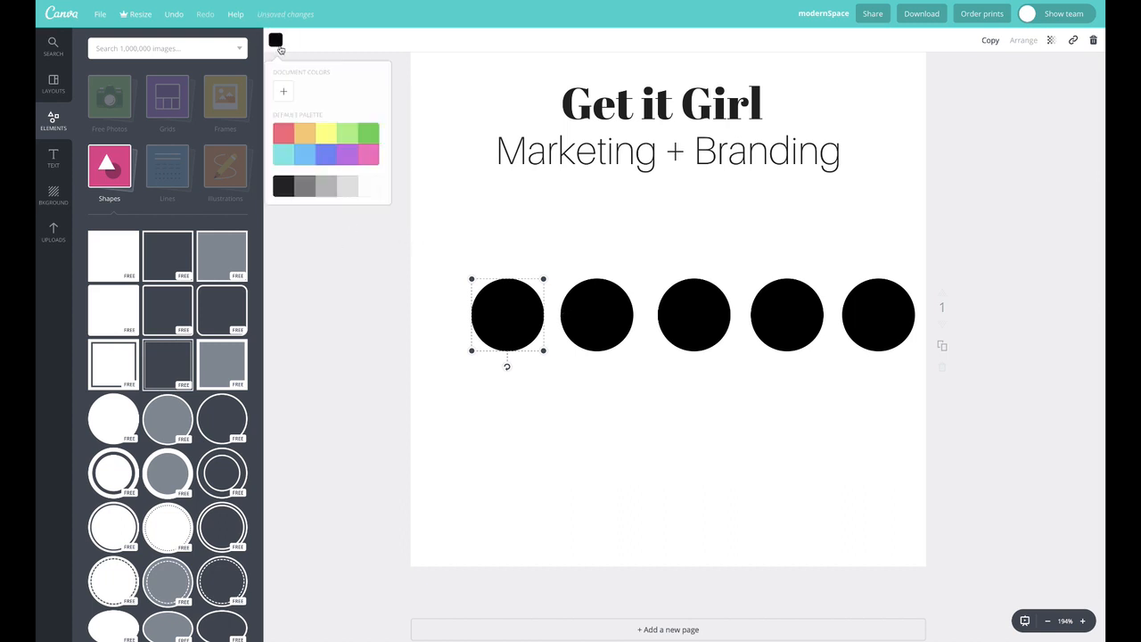
{"action": "left_click", "coordinate": [284, 95]}
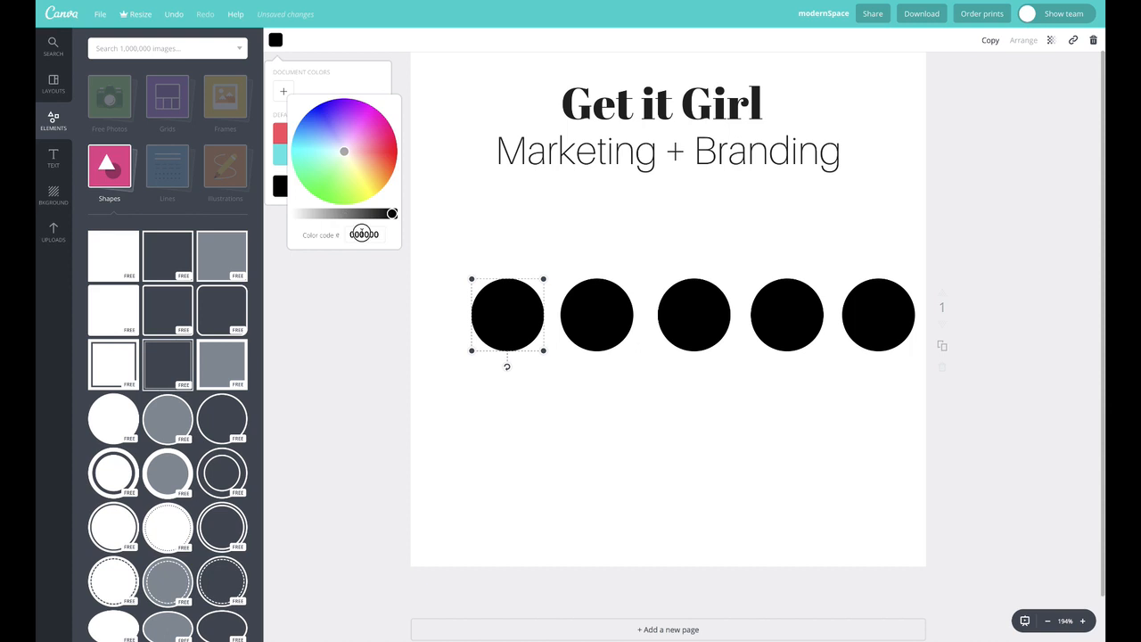
{"action": "left_click", "coordinate": [364, 234]}
{"action": "type", "text": "50487B"}
{"action": "left_click", "coordinate": [361, 77]}
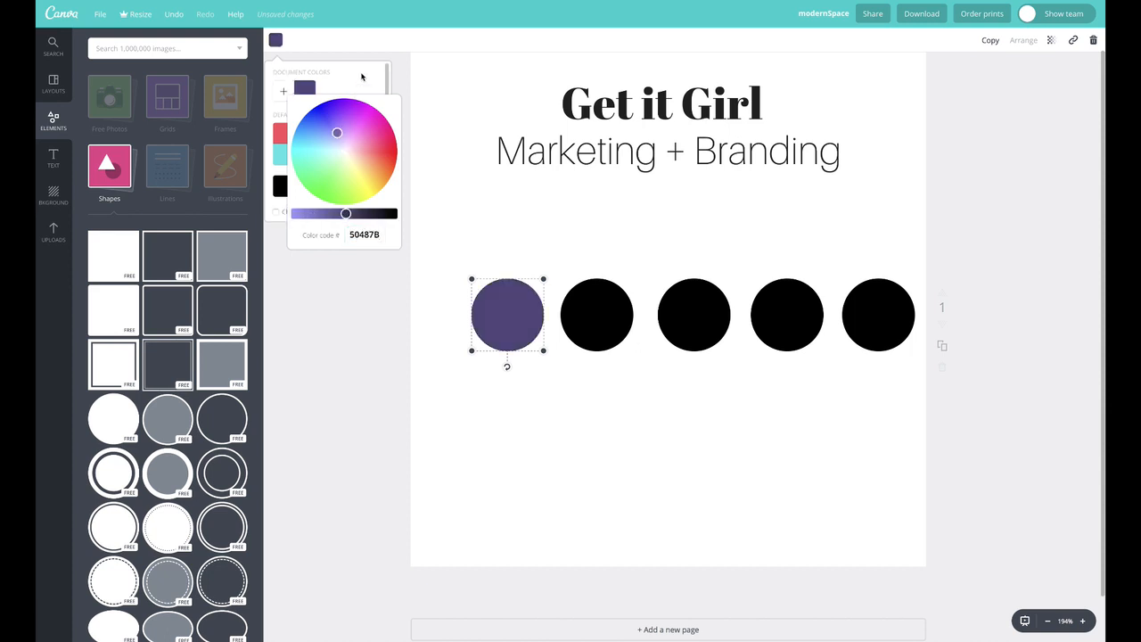
Fill the second, third and fourth circles with the matching palette colours
{"action": "left_click", "coordinate": [546, 170]}
{"action": "left_click", "coordinate": [594, 304]}
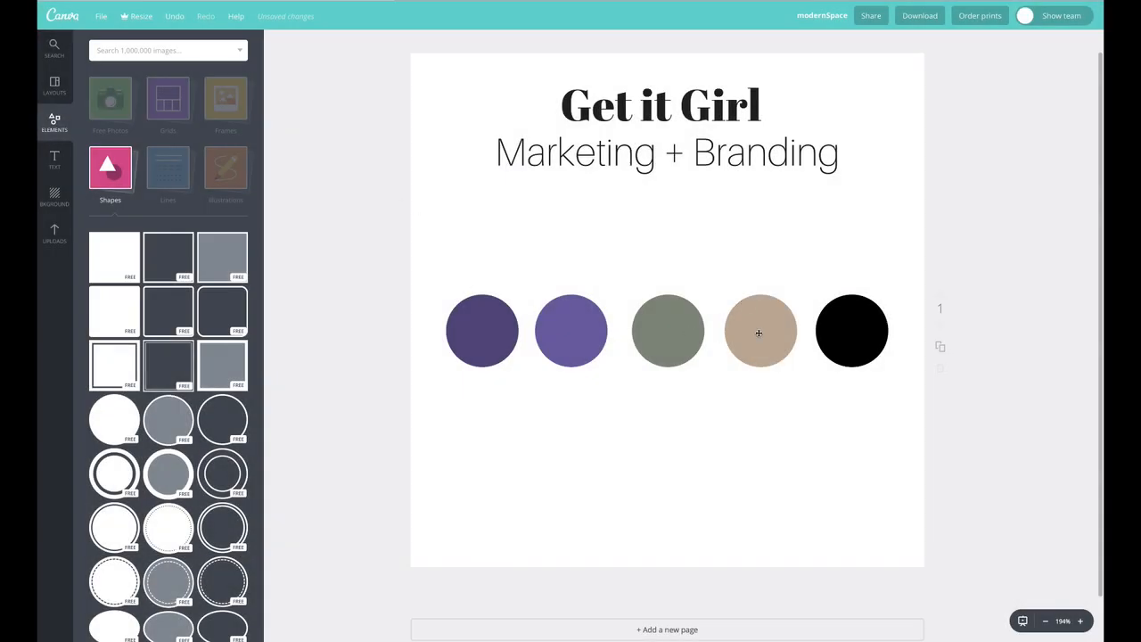
Copy the fifth palette colour F1F1F1 from Adobe Color CC and apply it to the fifth circle
{"action": "left_click", "coordinate": [846, 336]}
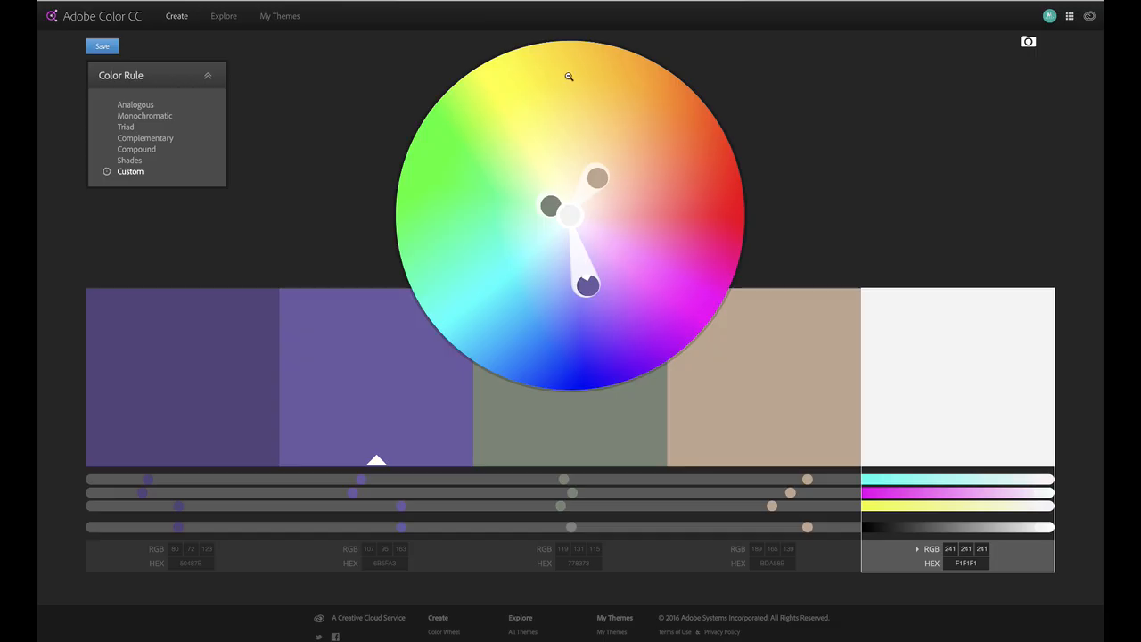
{"action": "left_click", "coordinate": [966, 563]}
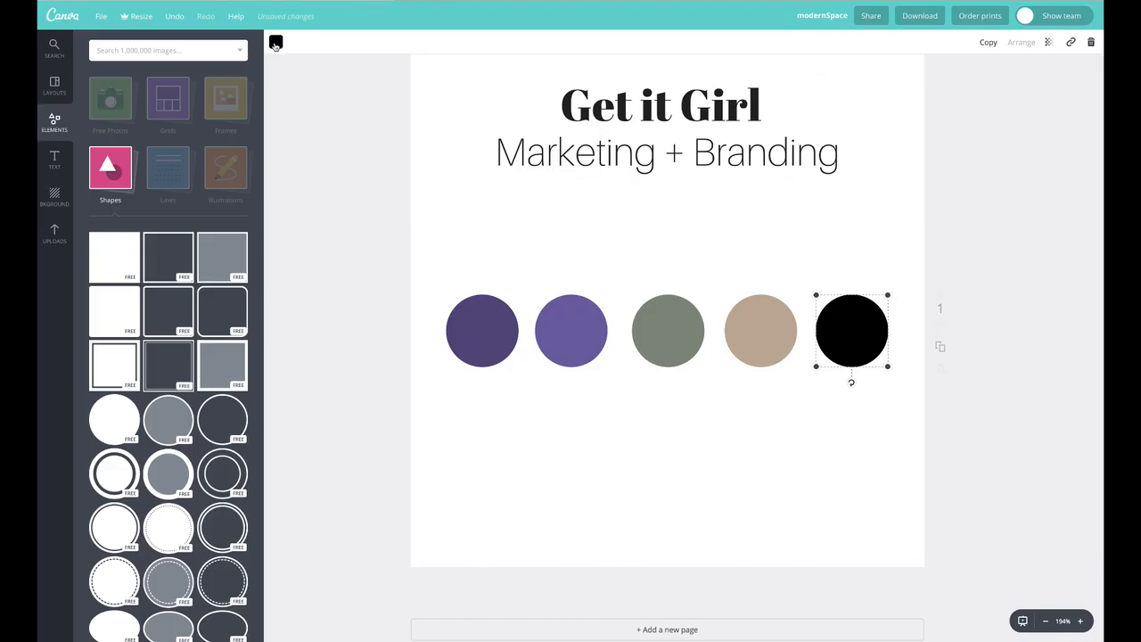
{"action": "left_click", "coordinate": [275, 43]}
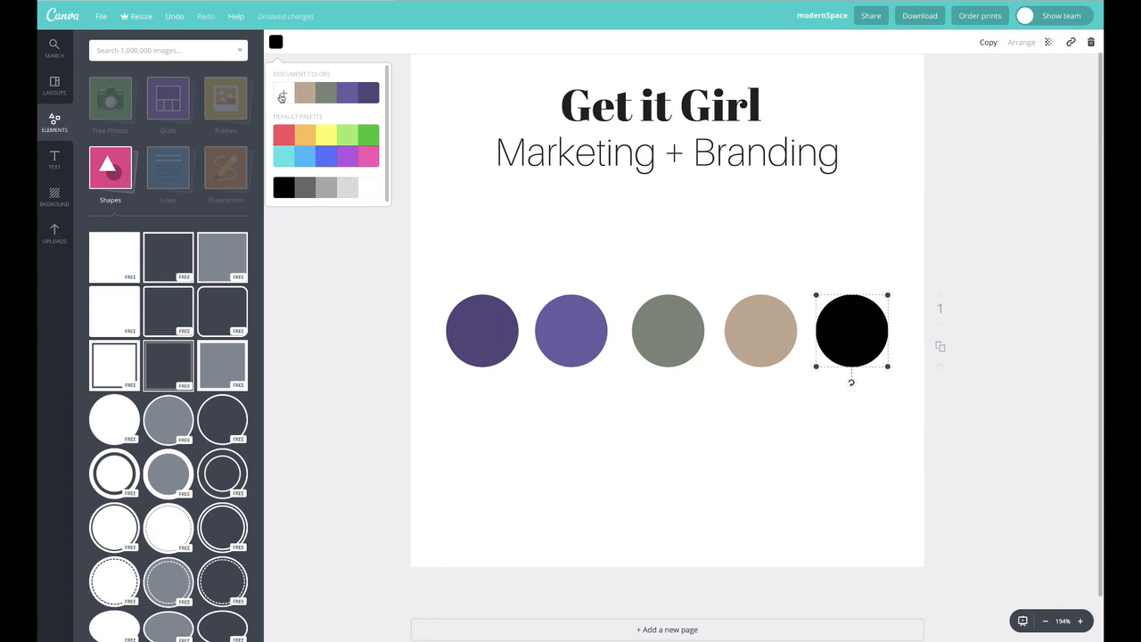
{"action": "left_click", "coordinate": [283, 95]}
{"action": "left_click", "coordinate": [366, 236]}
{"action": "type", "text": "F1F1F1"}
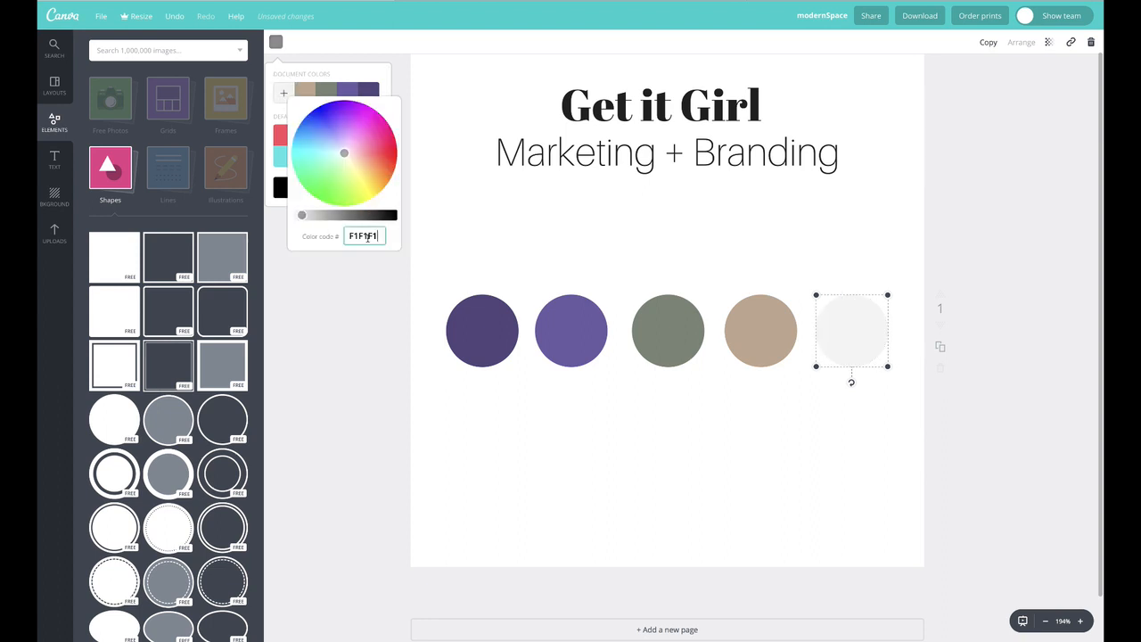
{"action": "left_click", "coordinate": [356, 72]}
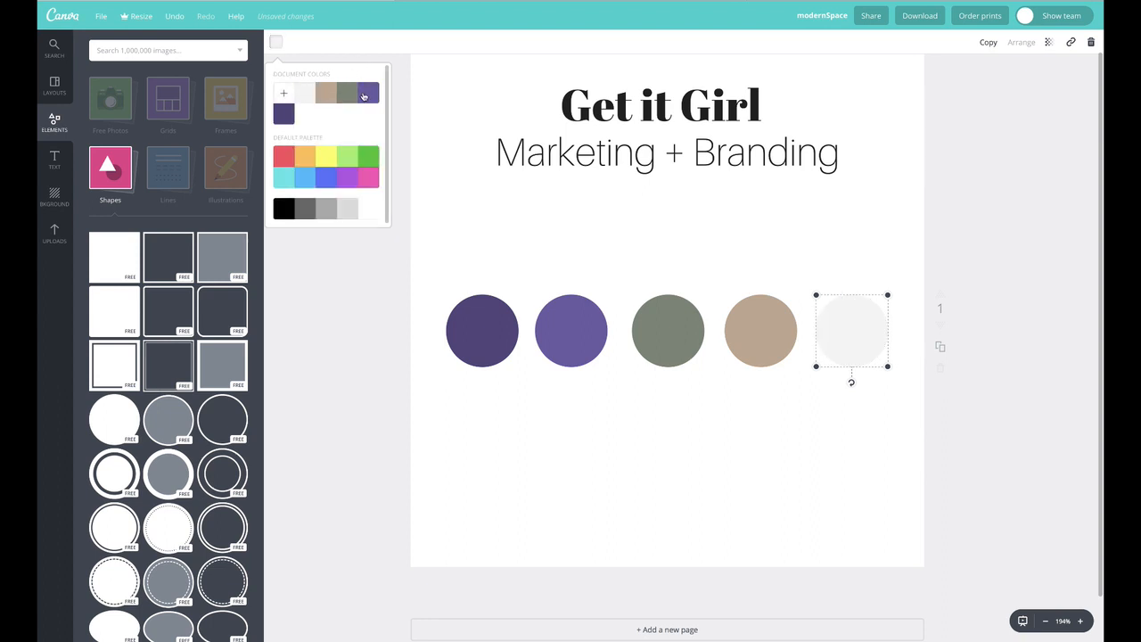
{"action": "left_click", "coordinate": [463, 95]}
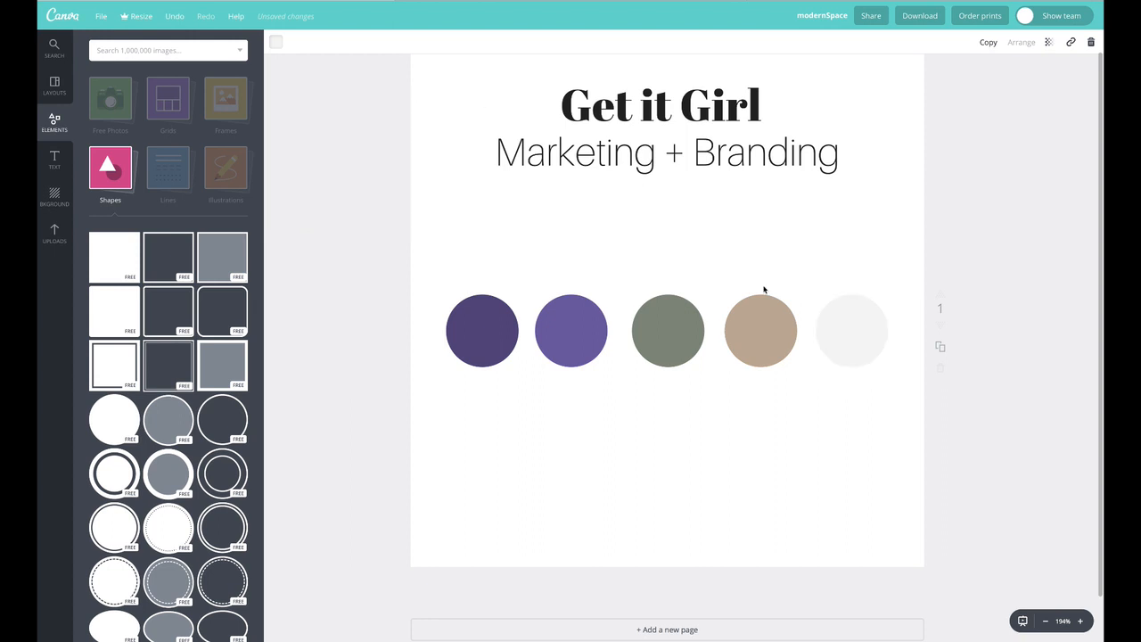
Select all five circles and move the row down to the bottom of the page
{"action": "left_click_drag", "start_coordinate": [440, 247], "coordinate": [937, 398]}
{"action": "left_click", "coordinate": [739, 305]}
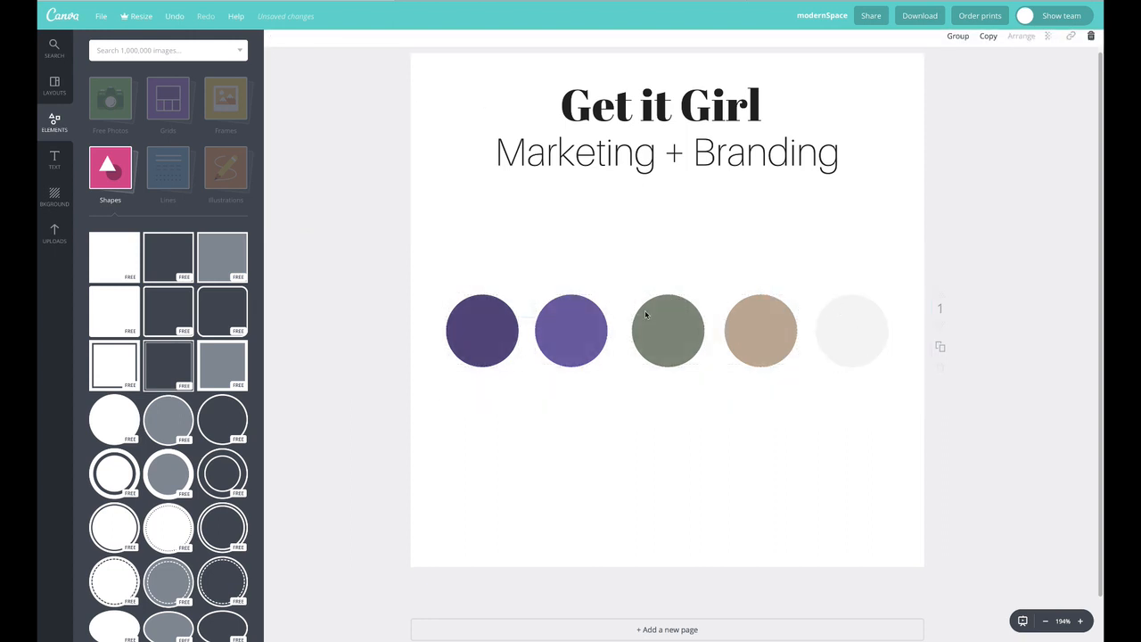
{"action": "left_click_drag", "start_coordinate": [505, 282], "coordinate": [869, 517]}
{"action": "left_click", "coordinate": [840, 471]}
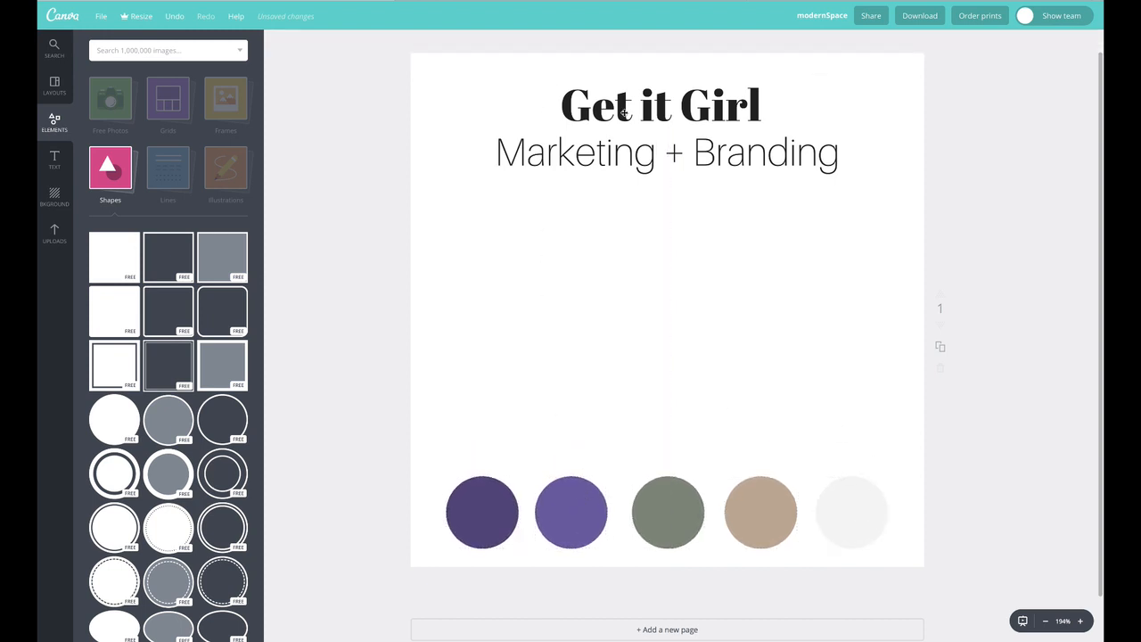
Select the title and subtitle and move them down to the middle of the page
{"action": "mouse_move", "coordinate": [515, 96]}
{"action": "left_mouse_down"}
{"action": "mouse_move", "coordinate": [709, 173]}
{"action": "mouse_move", "coordinate": [513, 102]}
{"action": "left_mouse_up"}
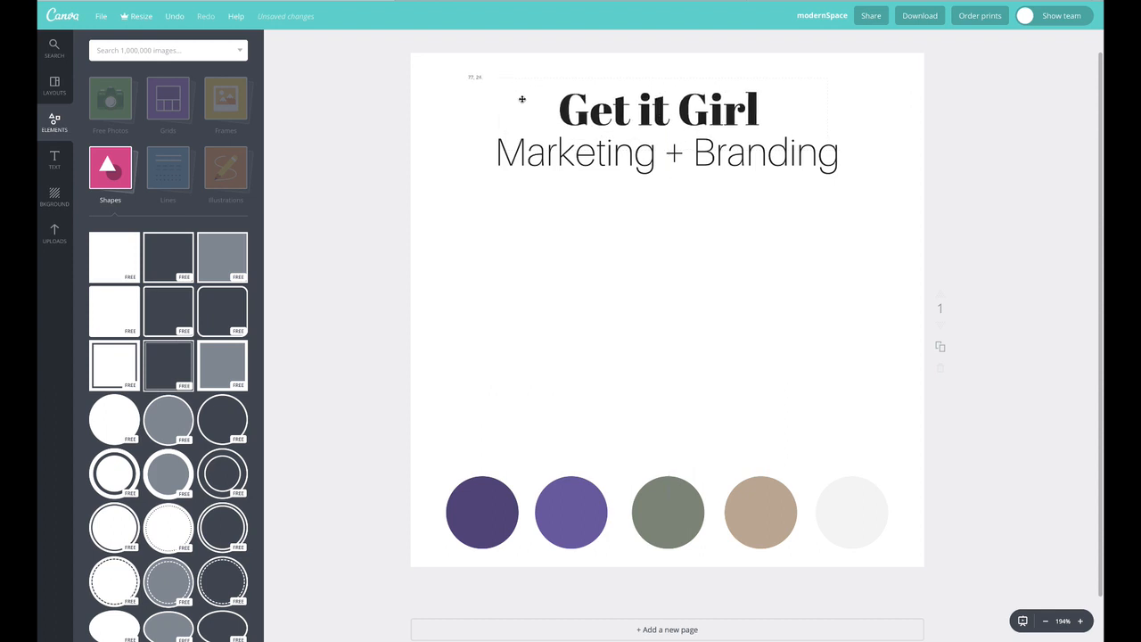
{"action": "left_click_drag", "start_coordinate": [435, 84], "coordinate": [693, 295]}
{"action": "left_click", "coordinate": [642, 169]}
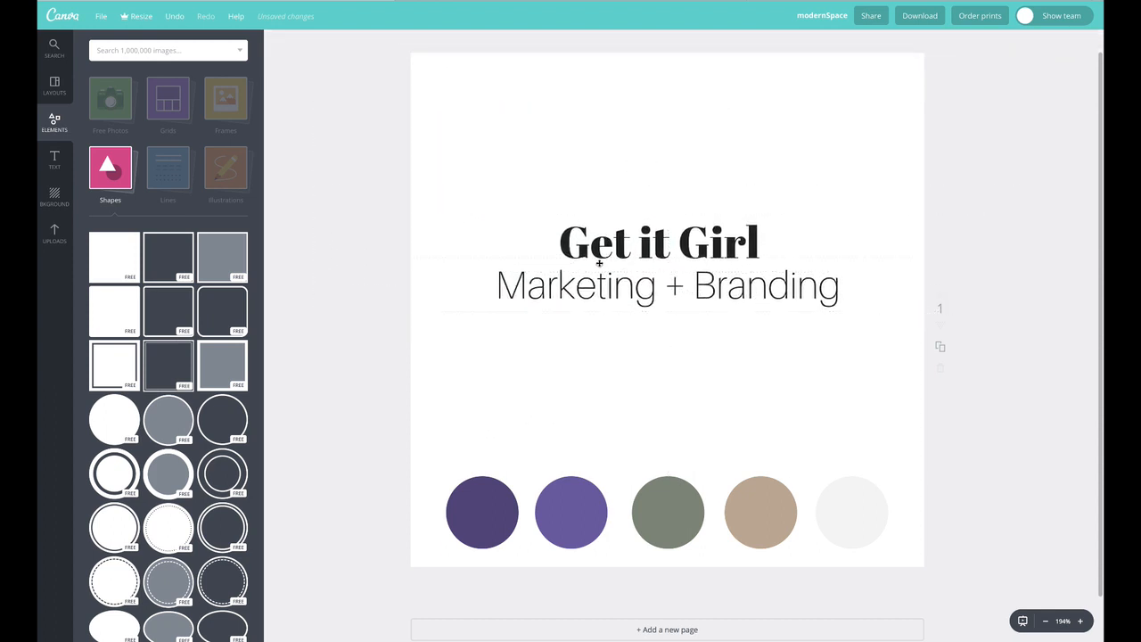
Set the title's font size to 56, widen its text box to one line, and move it up
{"action": "double_click", "coordinate": [621, 237]}
{"action": "left_click", "coordinate": [388, 42]}
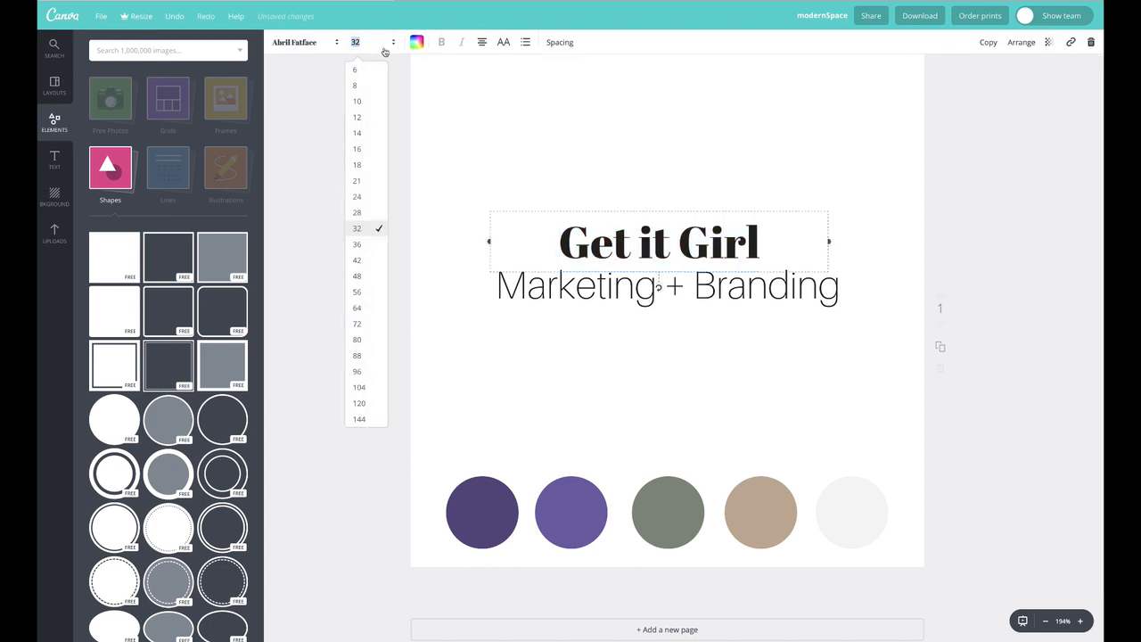
{"action": "left_click", "coordinate": [367, 312]}
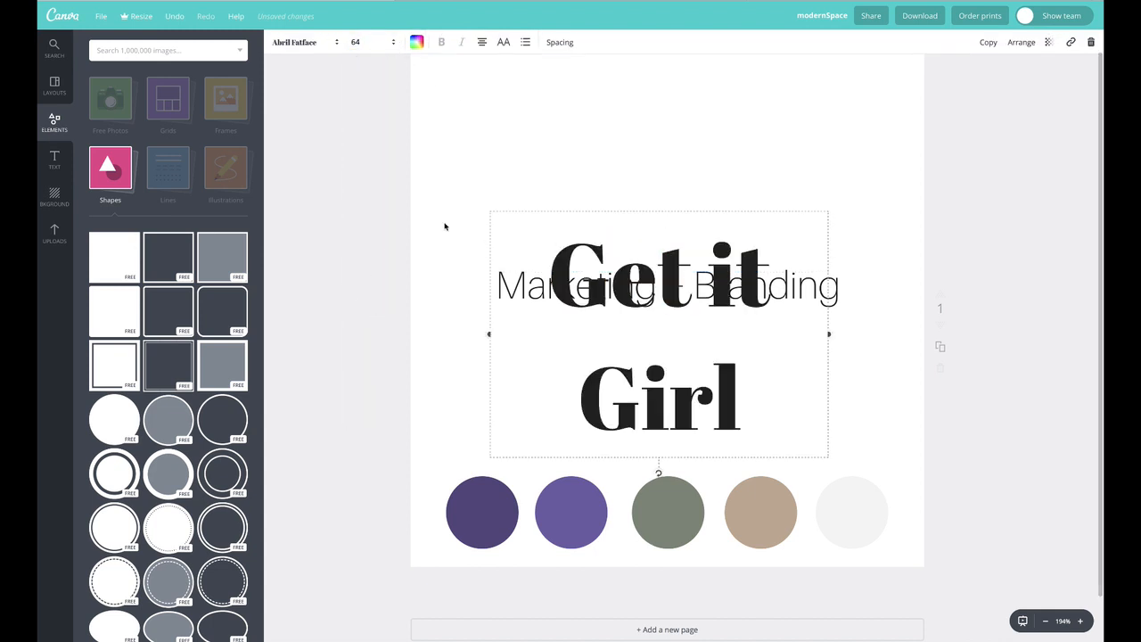
{"action": "left_click", "coordinate": [355, 42]}
{"action": "left_click", "coordinate": [360, 292]}
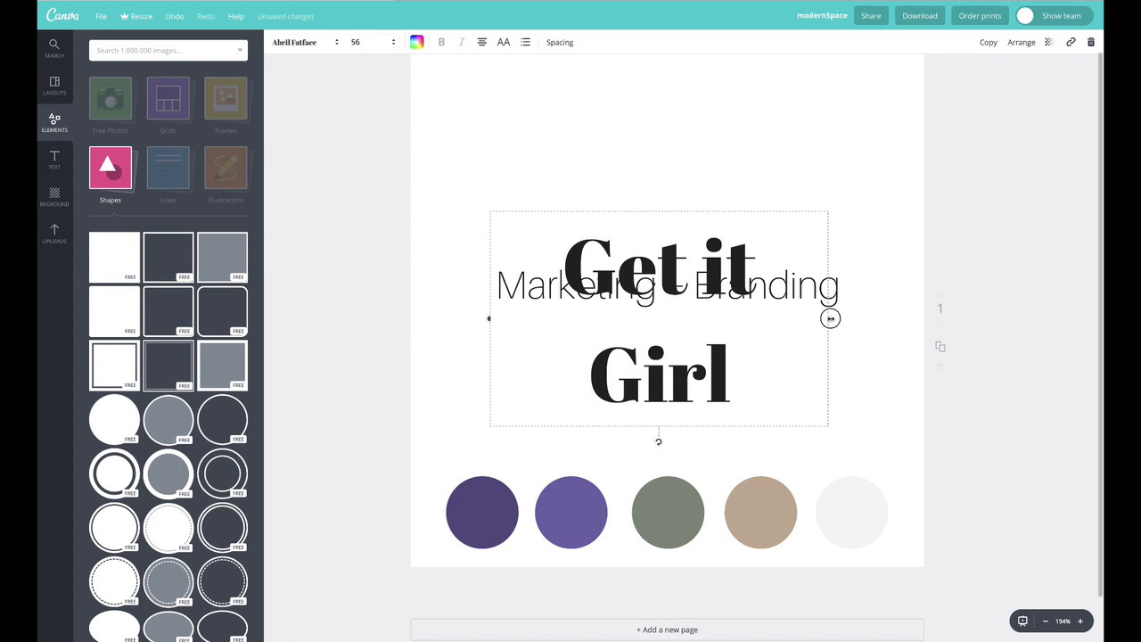
{"action": "left_click_drag", "start_coordinate": [829, 319], "coordinate": [936, 313]}
{"action": "left_click_drag", "start_coordinate": [713, 267], "coordinate": [681, 205]}
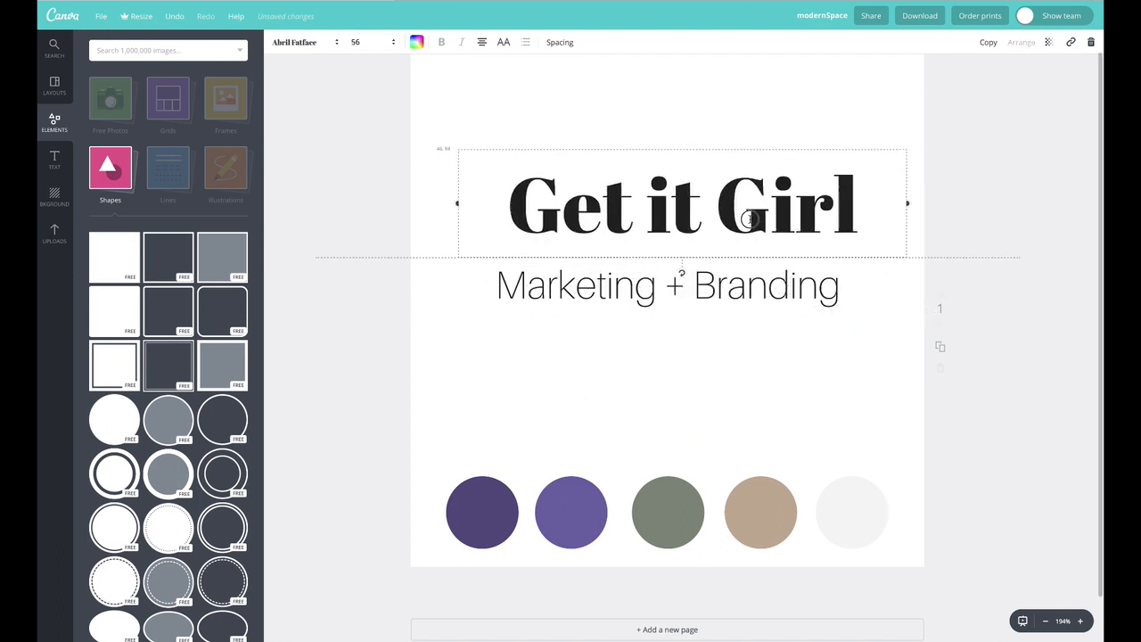
Select the subtitle text and convert it to uppercase
{"action": "left_click", "coordinate": [717, 294]}
{"action": "left_click", "coordinate": [713, 288]}
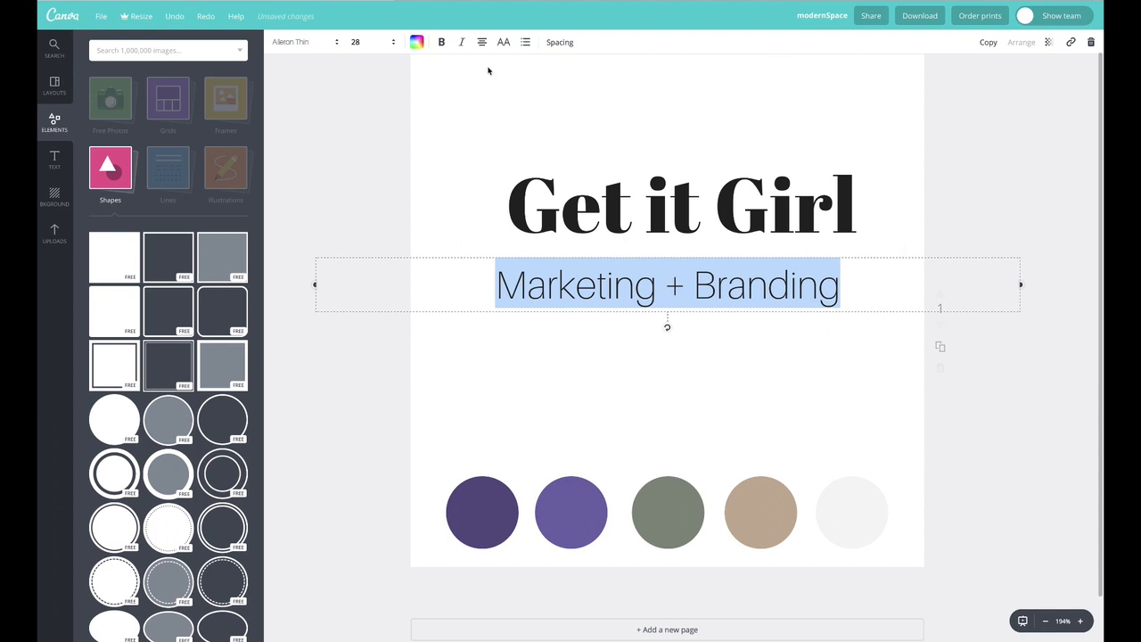
{"action": "left_click", "coordinate": [503, 42]}
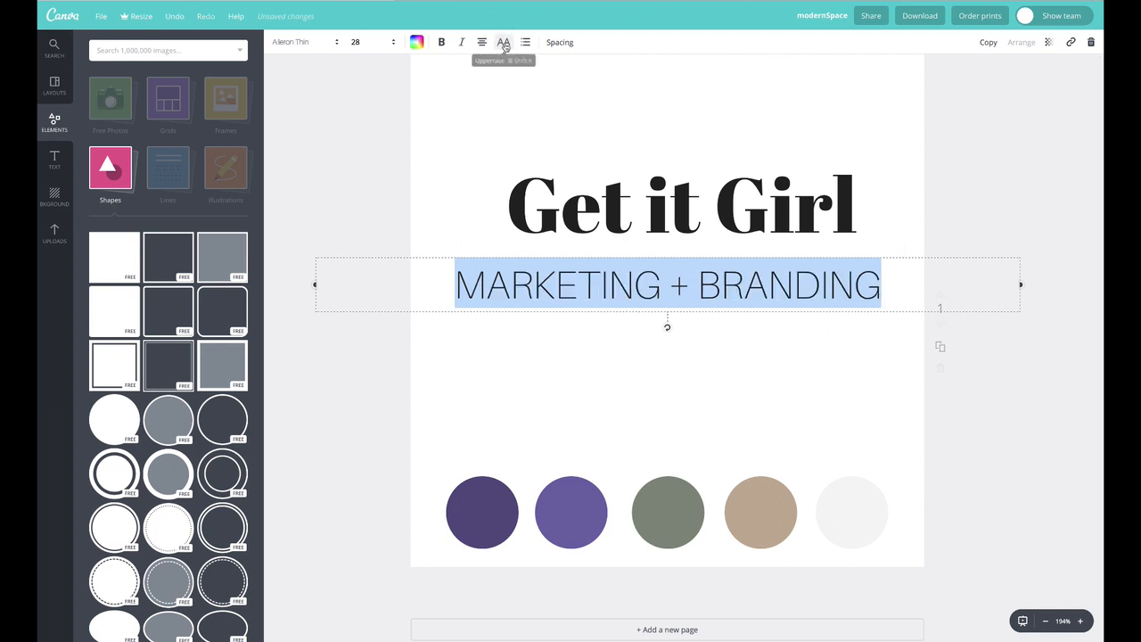
Increase the subtitle's letter spacing and make it bold
{"action": "left_click", "coordinate": [554, 44]}
{"action": "mouse_move", "coordinate": [638, 94]}
{"action": "left_mouse_down"}
{"action": "mouse_move", "coordinate": [622, 76]}
{"action": "mouse_move", "coordinate": [632, 76]}
{"action": "left_mouse_up"}
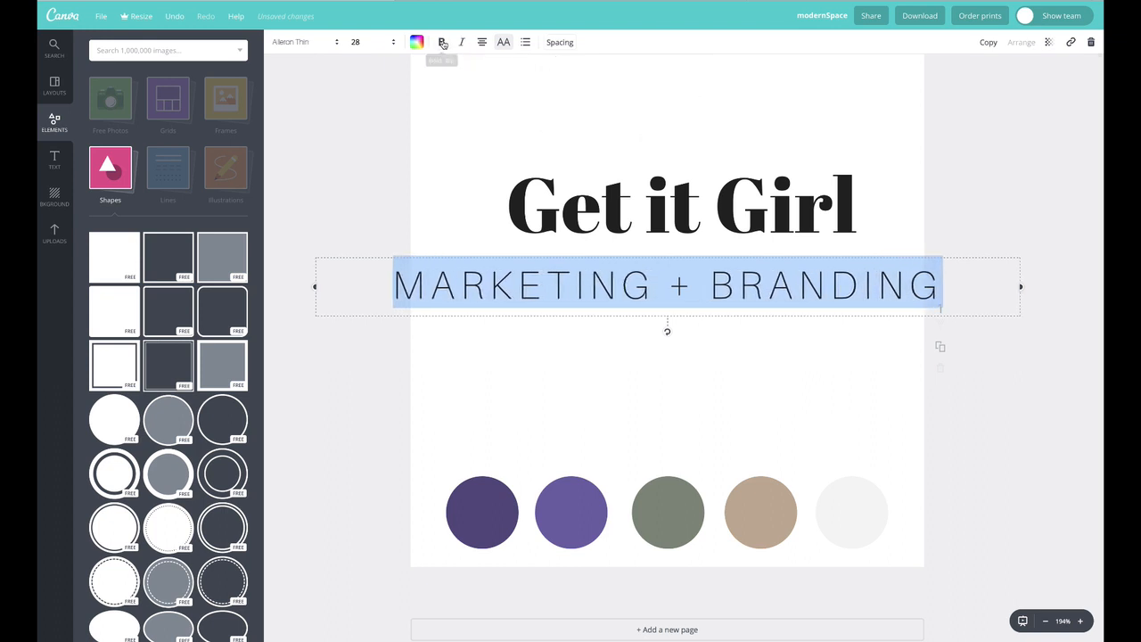
{"action": "left_click", "coordinate": [441, 42]}
{"action": "left_click", "coordinate": [472, 125]}
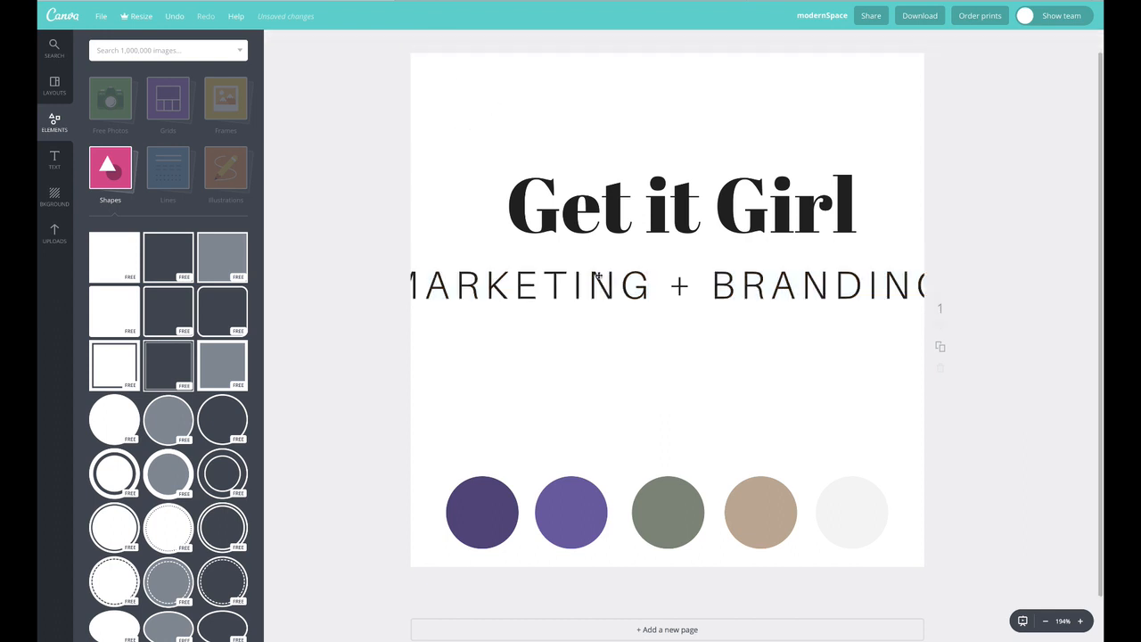
Set the subtitle's font size to 18
{"action": "left_click", "coordinate": [599, 282]}
{"action": "left_click", "coordinate": [357, 42]}
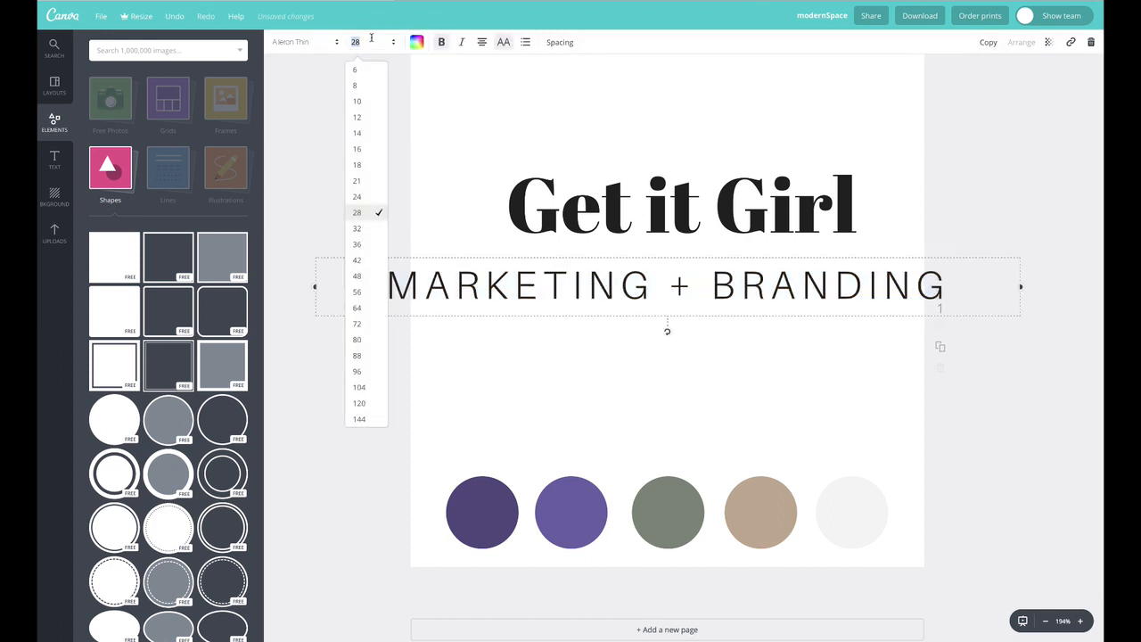
{"action": "left_click", "coordinate": [361, 182]}
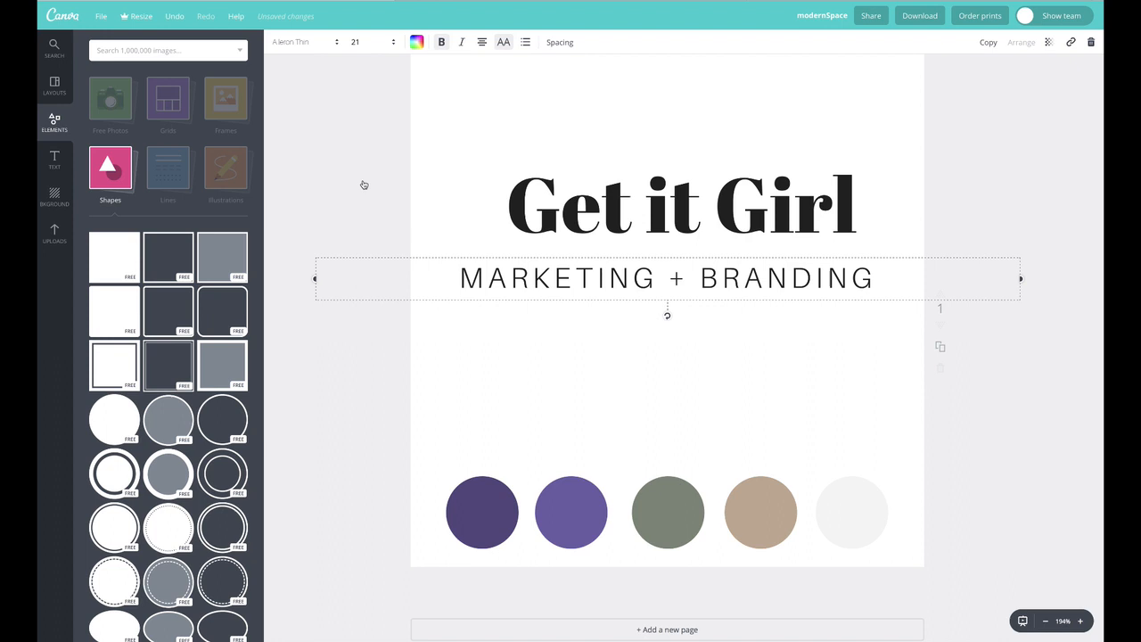
{"action": "left_click", "coordinate": [375, 43]}
{"action": "left_click", "coordinate": [357, 166]}
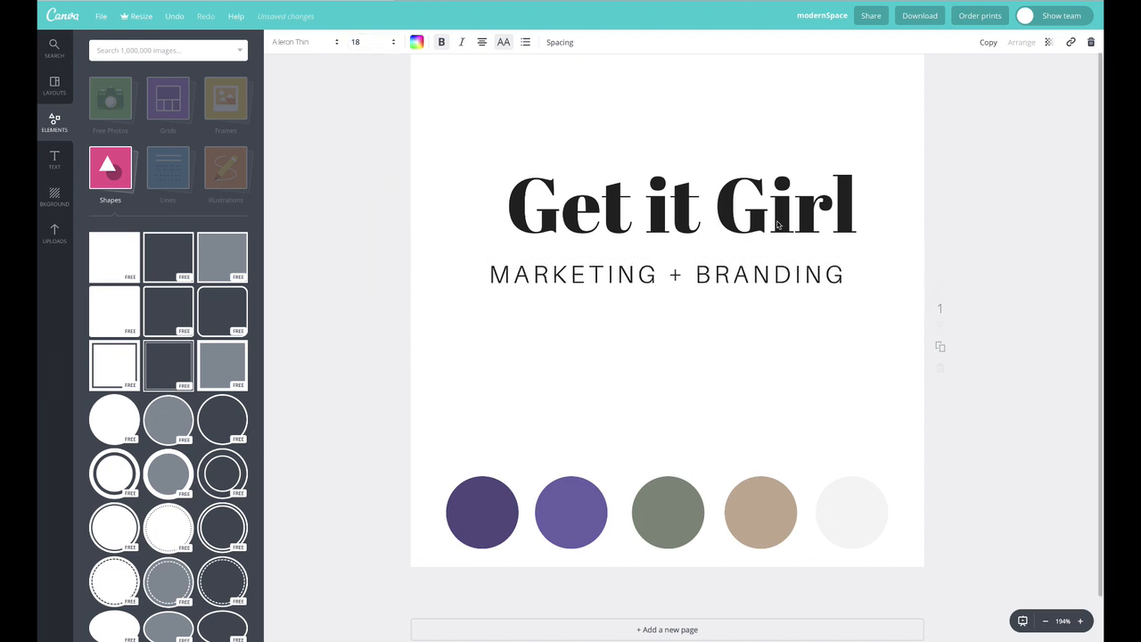
Move the title down slightly and, after trying a font size of 64, set it back to 56
{"action": "left_click_drag", "start_coordinate": [775, 206], "coordinate": [751, 218]}
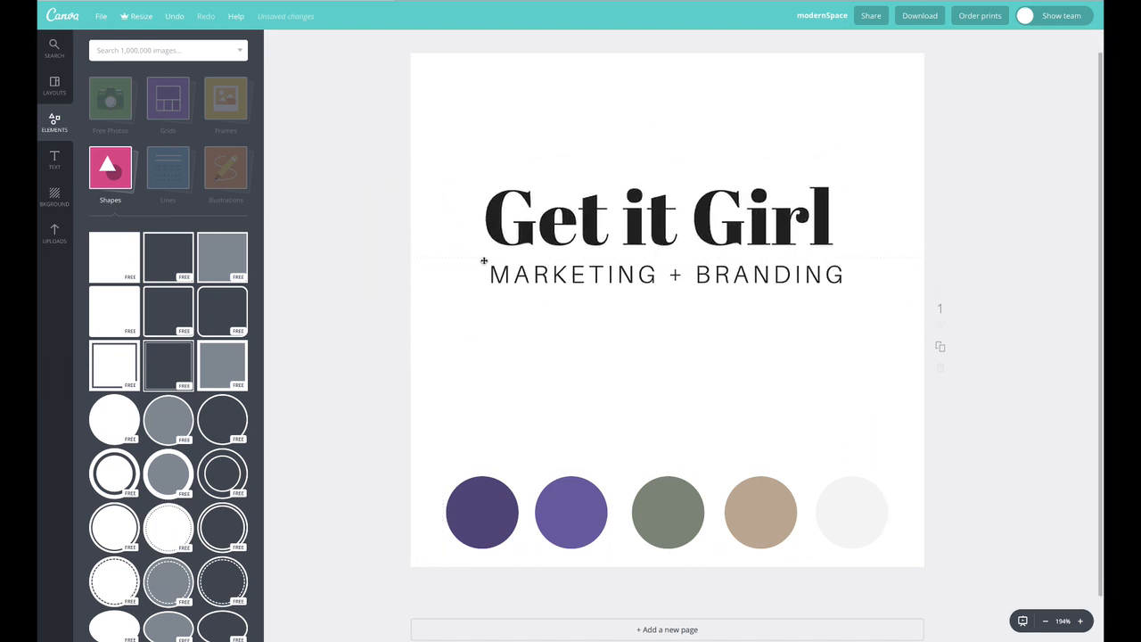
{"action": "double_click", "coordinate": [753, 221]}
{"action": "triple_click", "coordinate": [748, 217]}
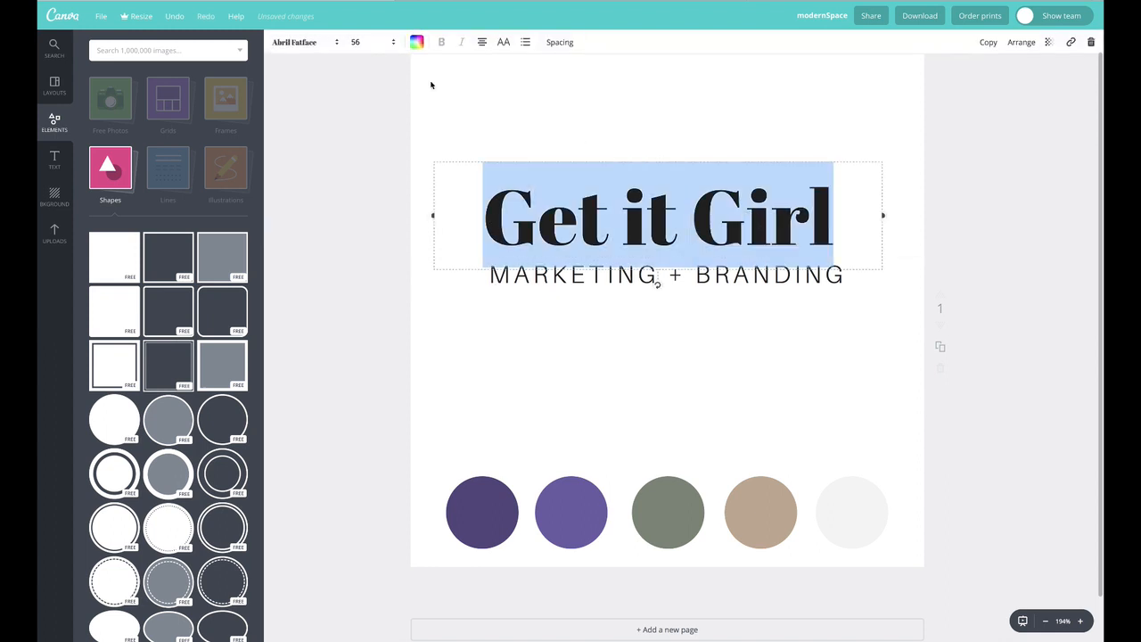
{"action": "left_click", "coordinate": [364, 42]}
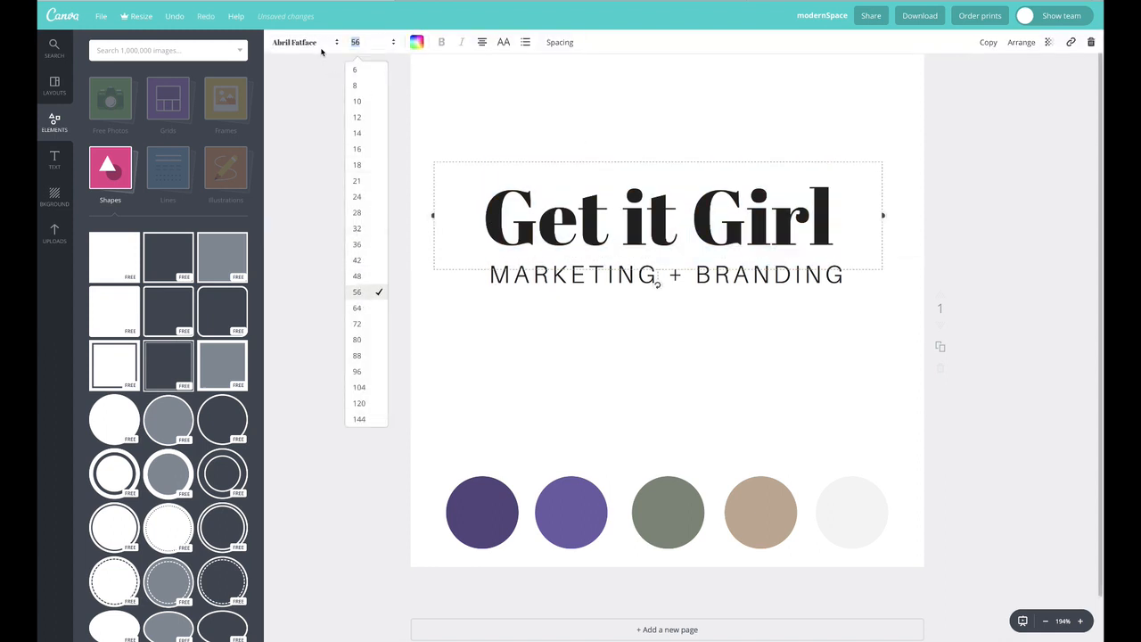
{"action": "left_click", "coordinate": [393, 43]}
{"action": "left_click", "coordinate": [393, 42]}
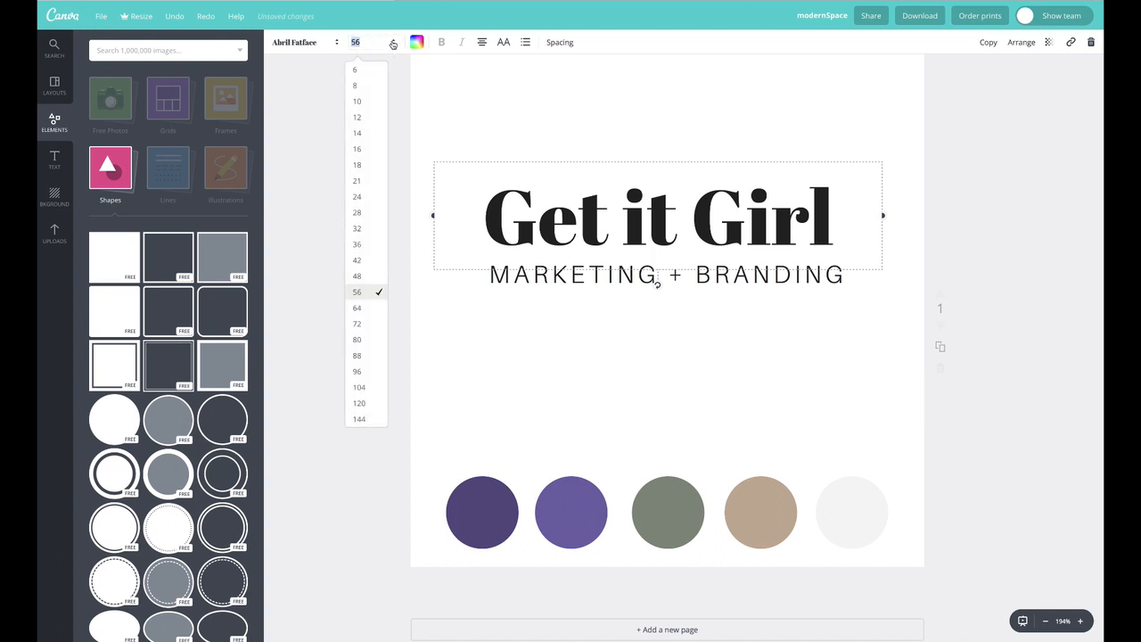
{"action": "left_click", "coordinate": [365, 308]}
{"action": "left_click", "coordinate": [556, 234]}
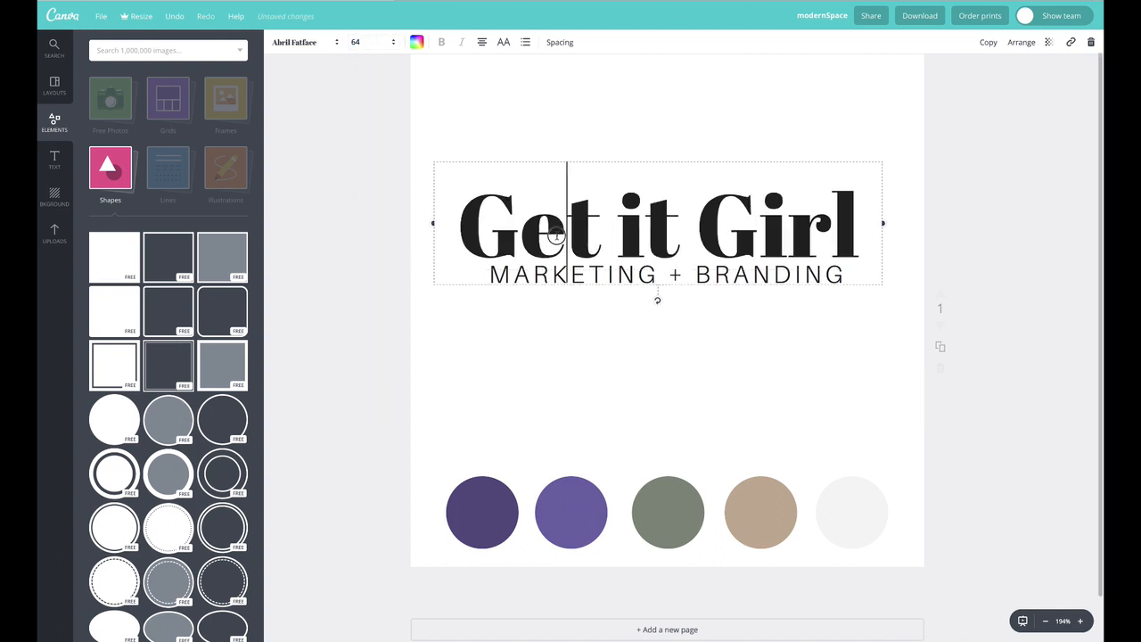
{"action": "left_click", "coordinate": [374, 43]}
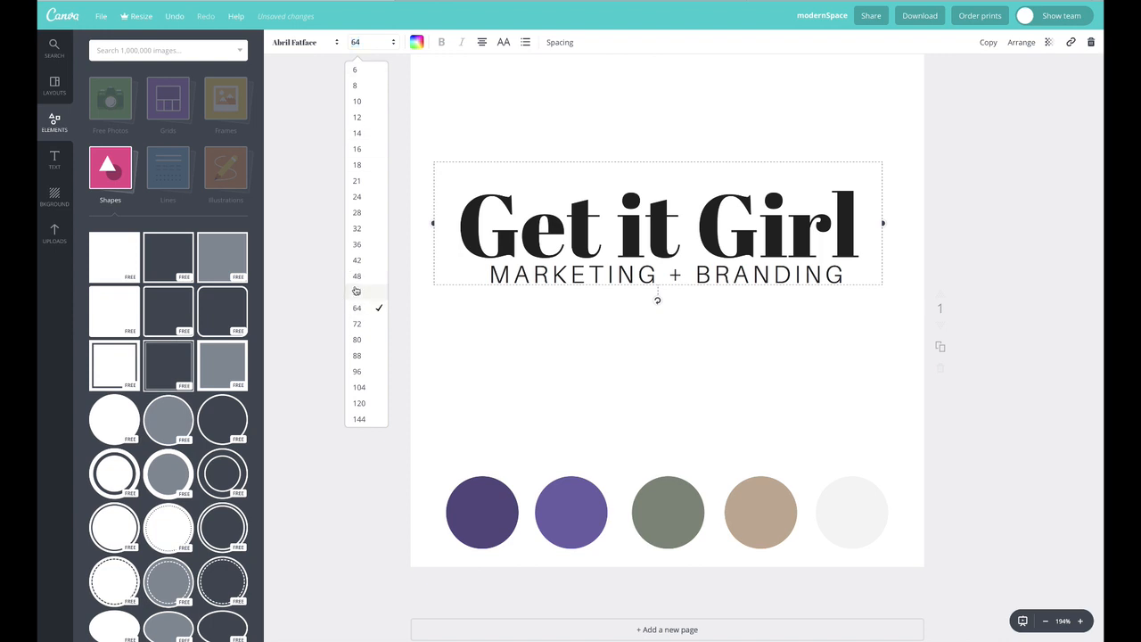
{"action": "left_click", "coordinate": [359, 287]}
{"action": "left_click", "coordinate": [540, 312]}
Increase the title's letter spacing slightly
{"action": "double_click", "coordinate": [558, 276]}
{"action": "triple_click", "coordinate": [559, 226]}
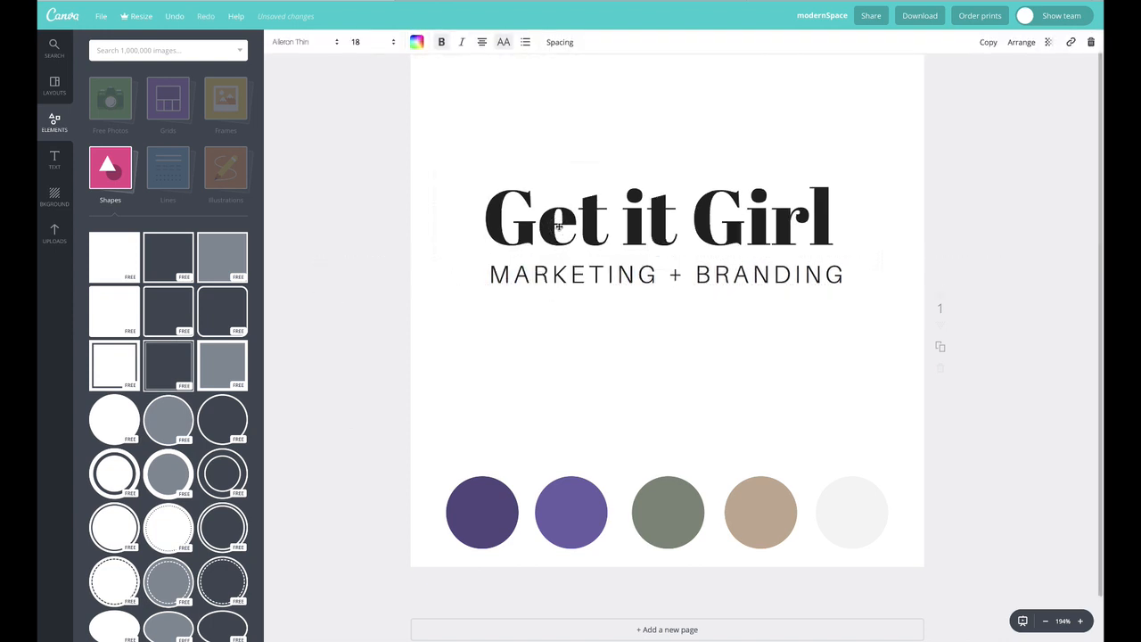
{"action": "left_click", "coordinate": [559, 42]}
{"action": "left_click_drag", "start_coordinate": [616, 75], "coordinate": [621, 75]}
{"action": "left_click", "coordinate": [825, 85]}
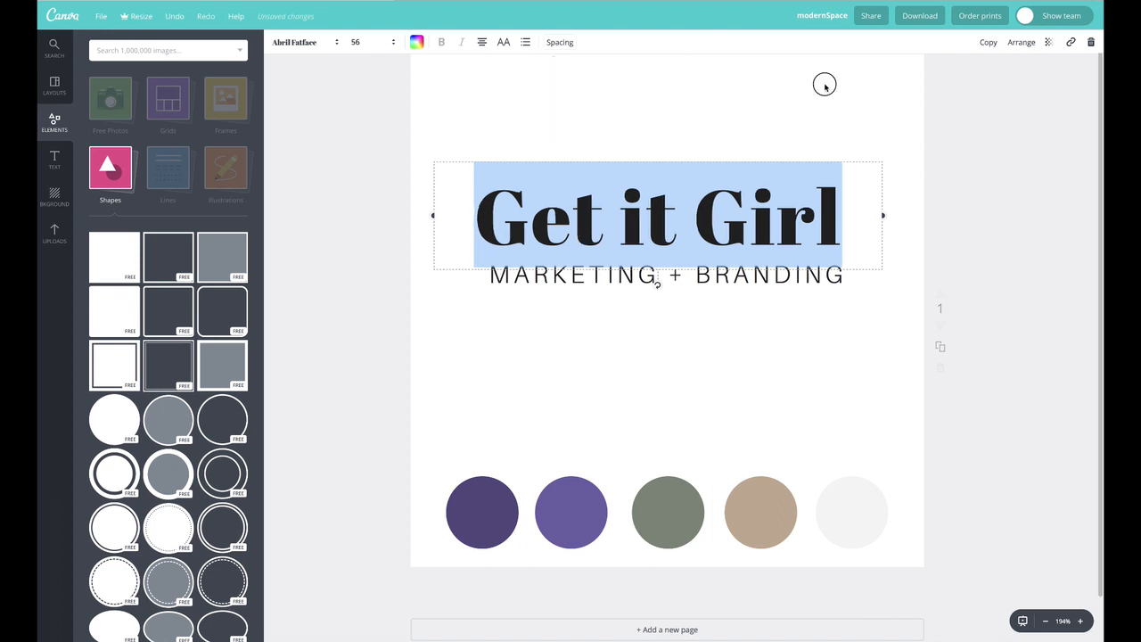
Nudge the title and subtitle horizontally into alignment and increase the title's letter spacing a little more
{"action": "left_click_drag", "start_coordinate": [774, 225], "coordinate": [760, 225]}
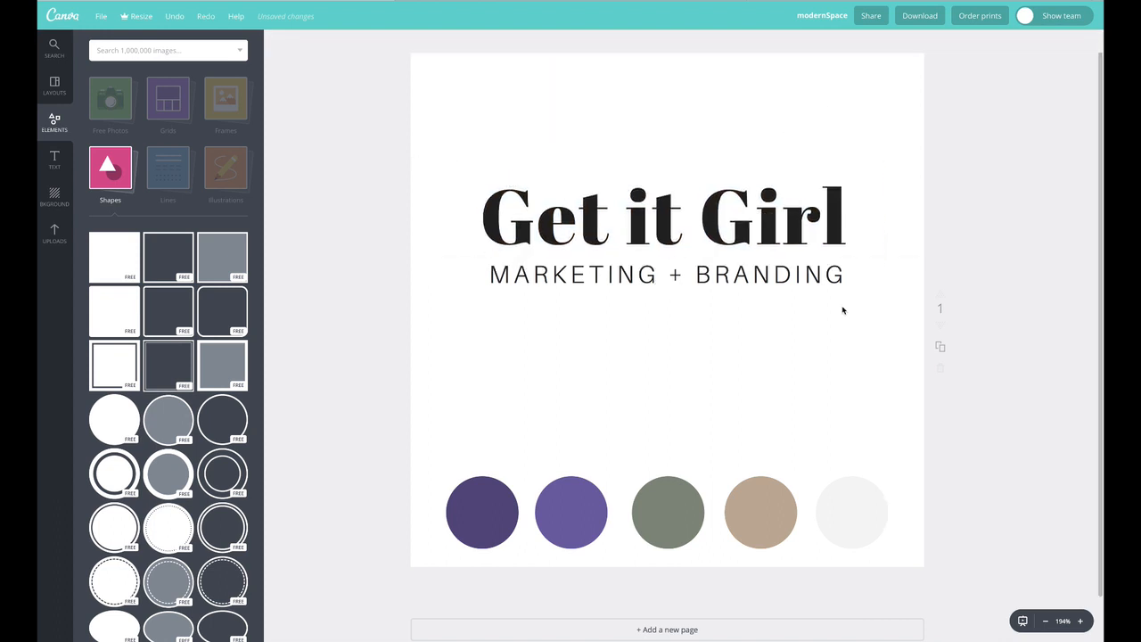
{"action": "left_click_drag", "start_coordinate": [628, 200], "coordinate": [635, 200]}
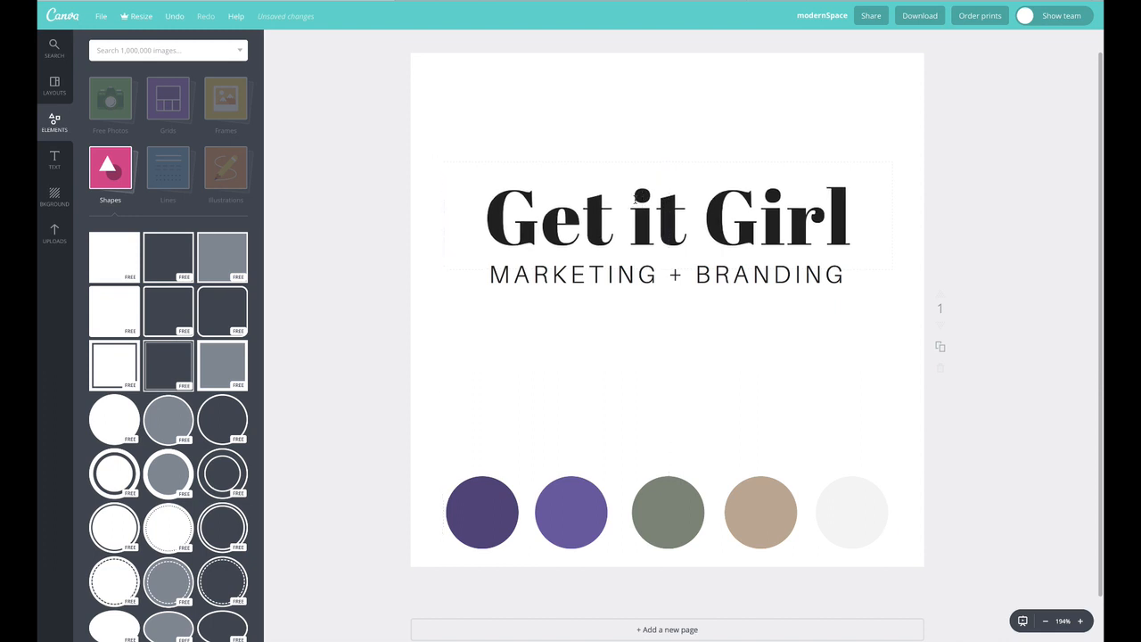
{"action": "double_click", "coordinate": [635, 198]}
{"action": "left_click", "coordinate": [560, 46]}
{"action": "left_click_drag", "start_coordinate": [616, 76], "coordinate": [621, 75]}
{"action": "left_click", "coordinate": [808, 74]}
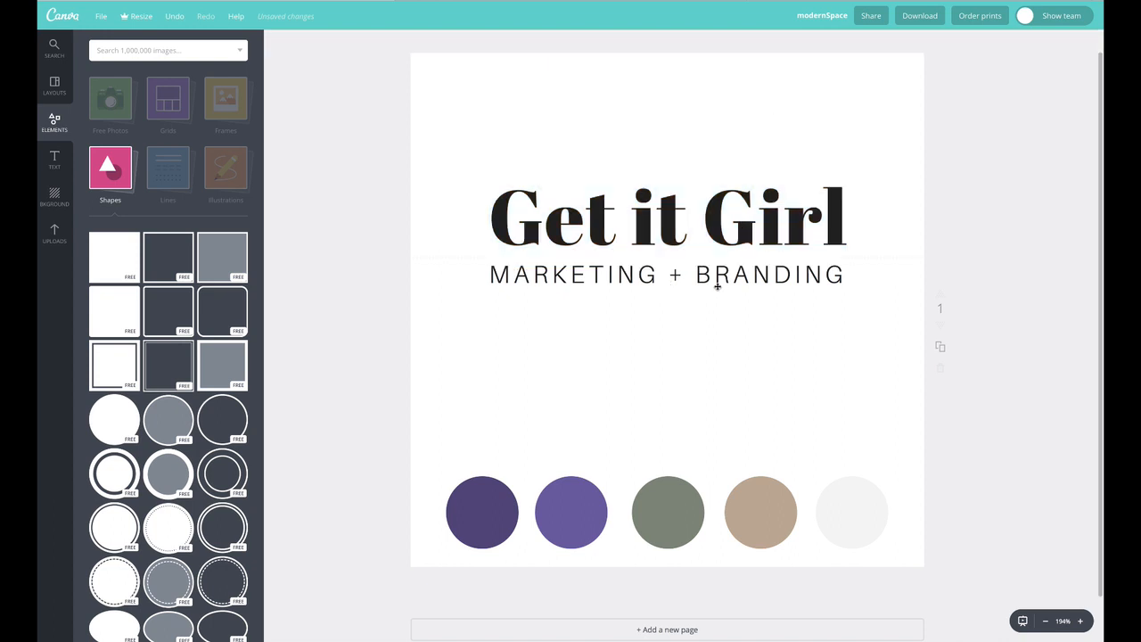
{"action": "left_click_drag", "start_coordinate": [717, 285], "coordinate": [723, 283]}
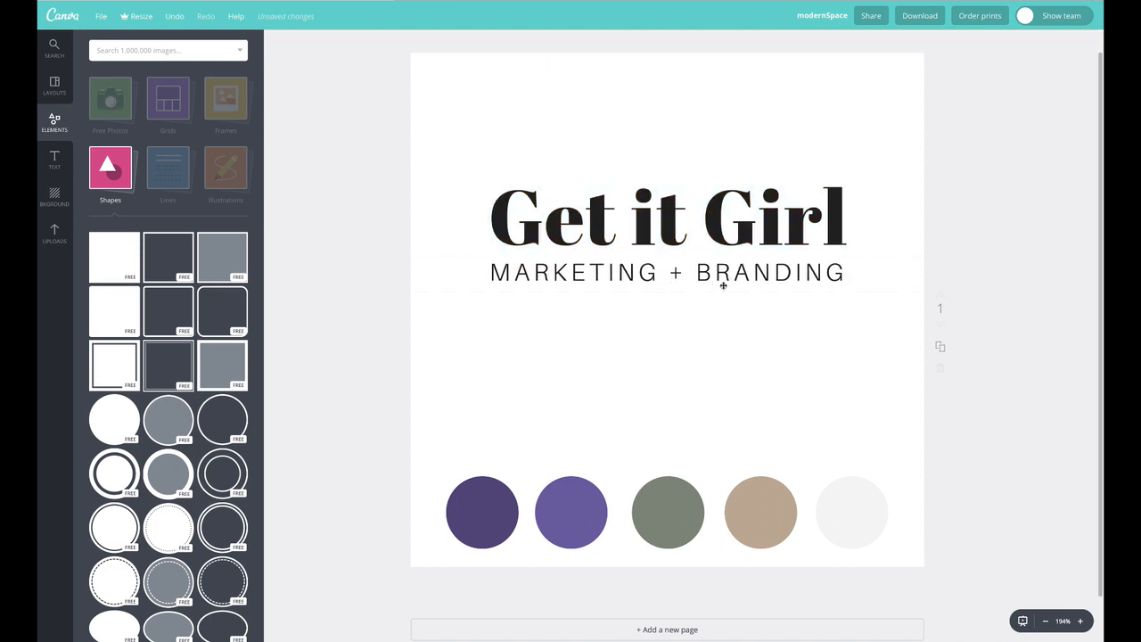
Delete the word "it" from the title, leaving a gap between "Get" and "Girl"
{"action": "left_click", "coordinate": [675, 221]}
{"action": "double_click", "coordinate": [648, 206]}
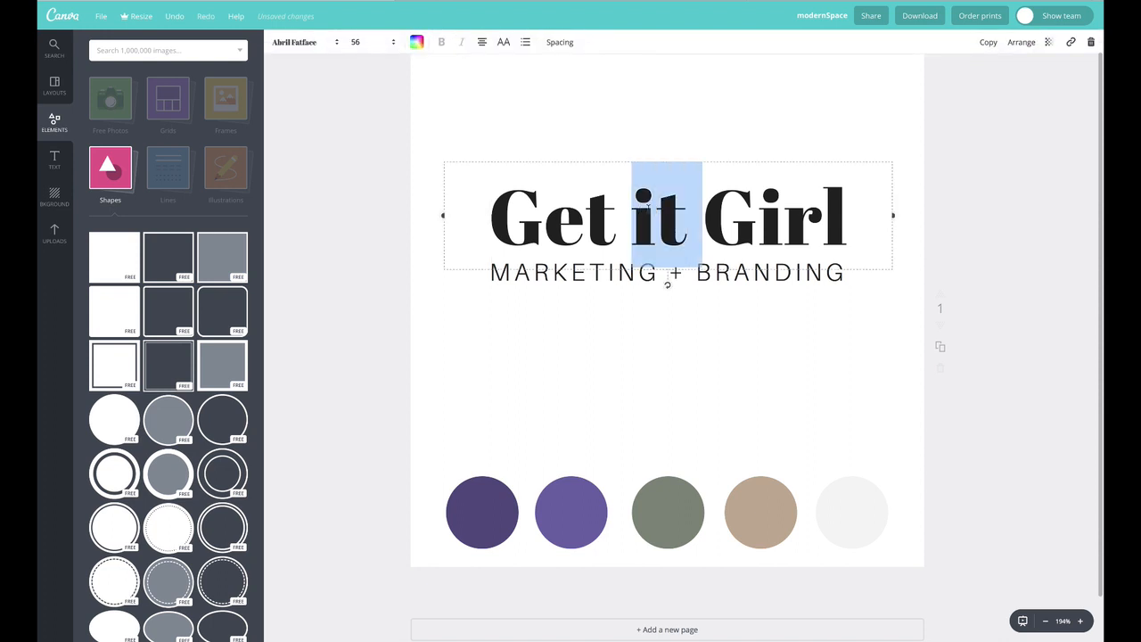
{"action": "key", "text": "BackSpace"}
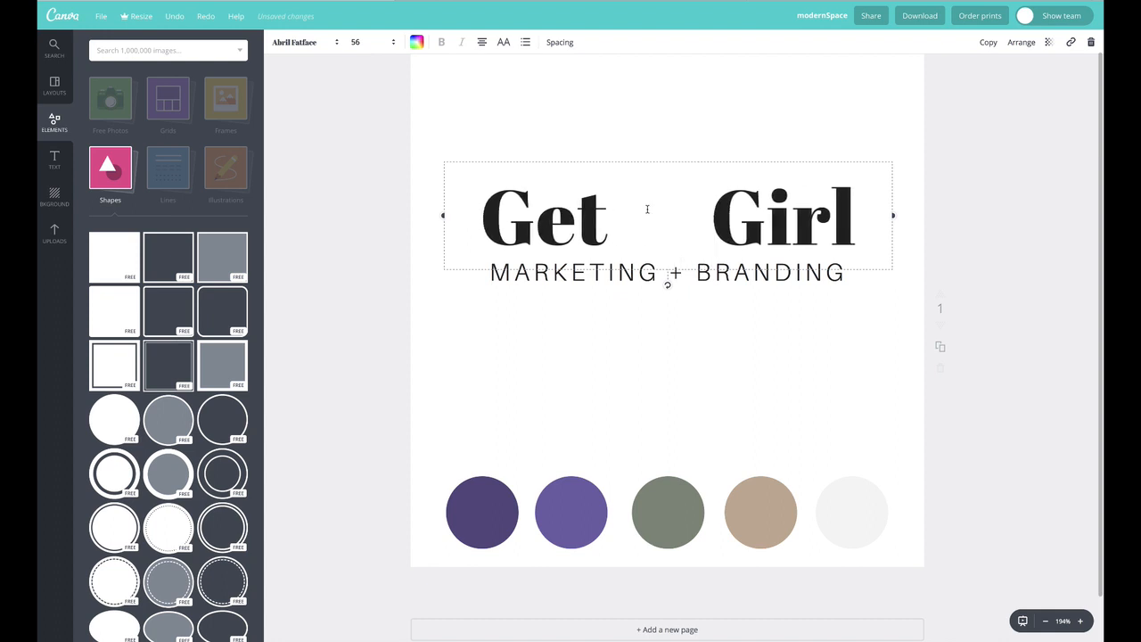
{"action": "key", "text": "BackSpace"}
{"action": "left_click", "coordinate": [529, 88]}
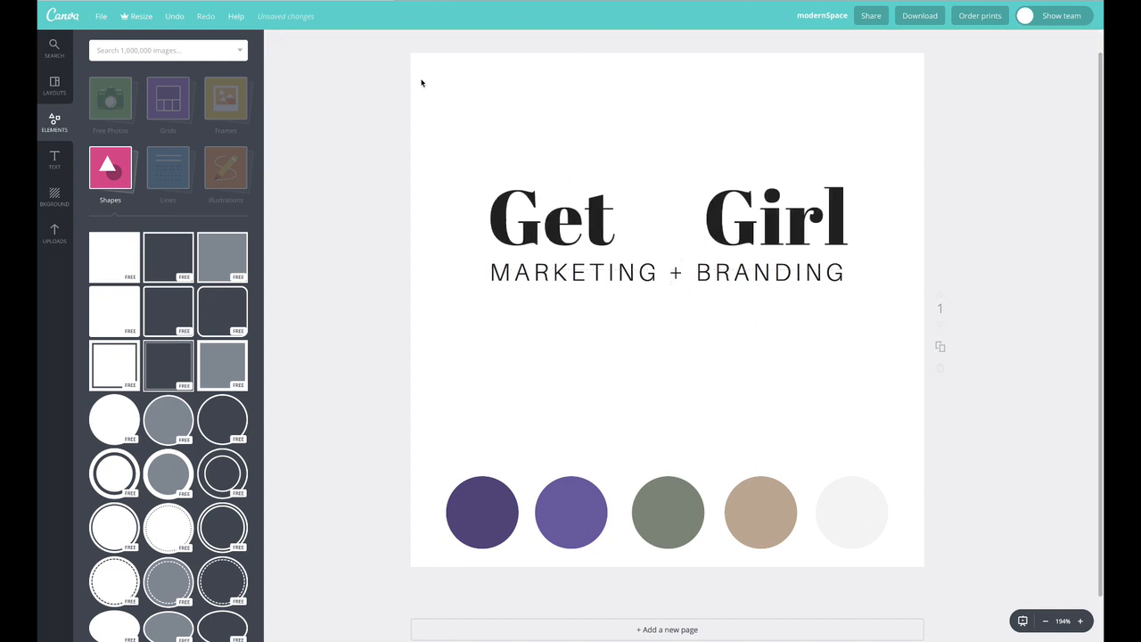
Add a new heading text box and replace its text with "it"
{"action": "left_click", "coordinate": [55, 160]}
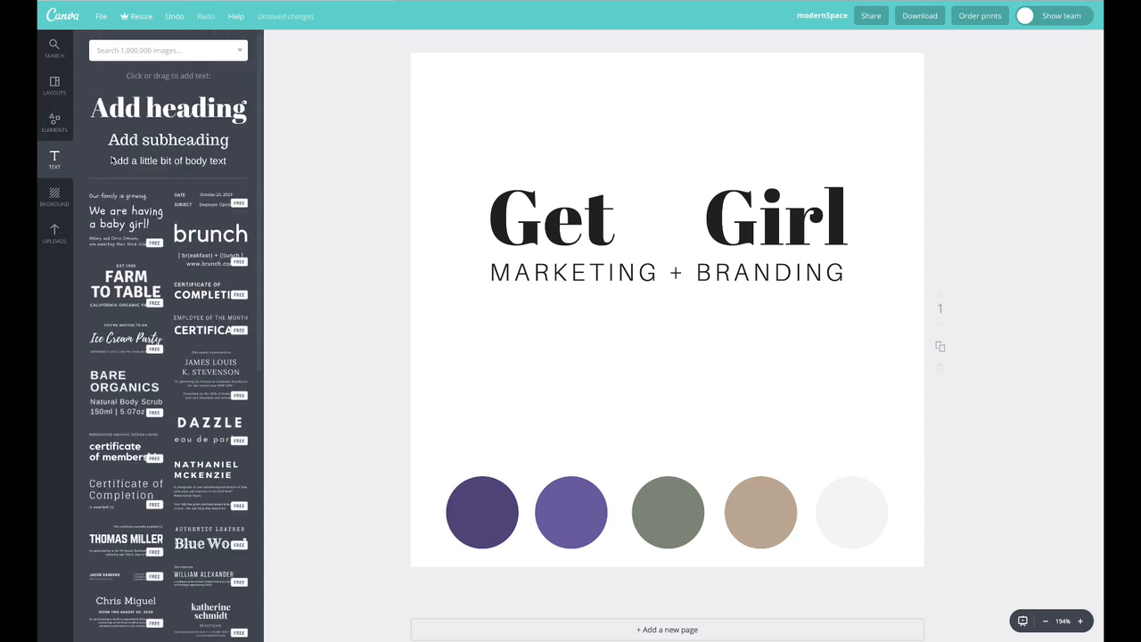
{"action": "left_click_drag", "start_coordinate": [149, 109], "coordinate": [640, 116]}
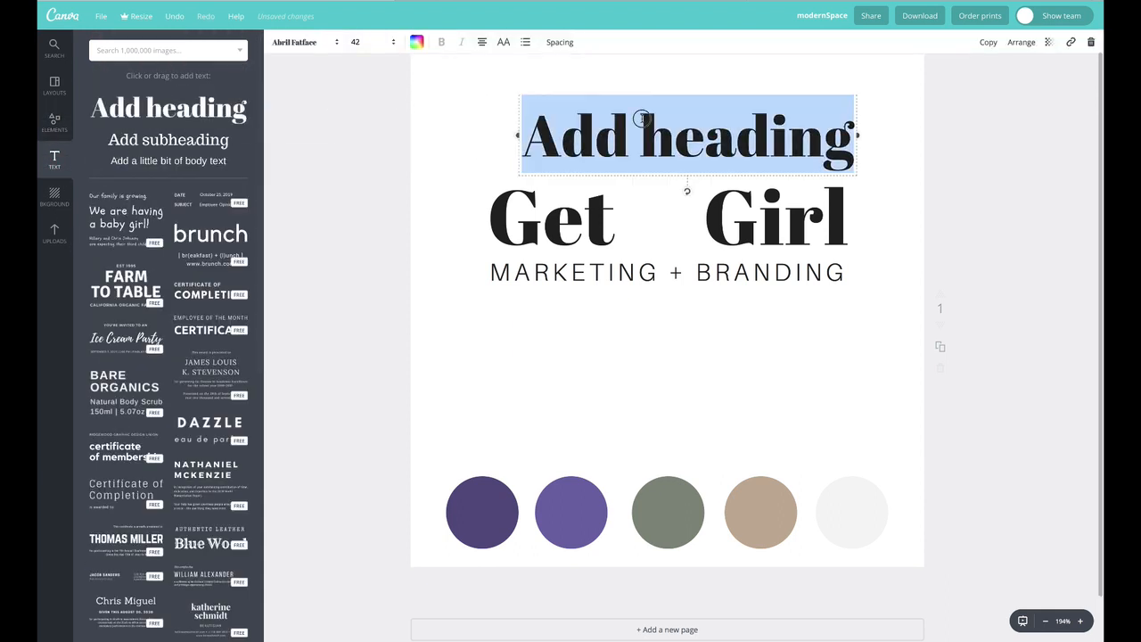
{"action": "type", "text": "it"}
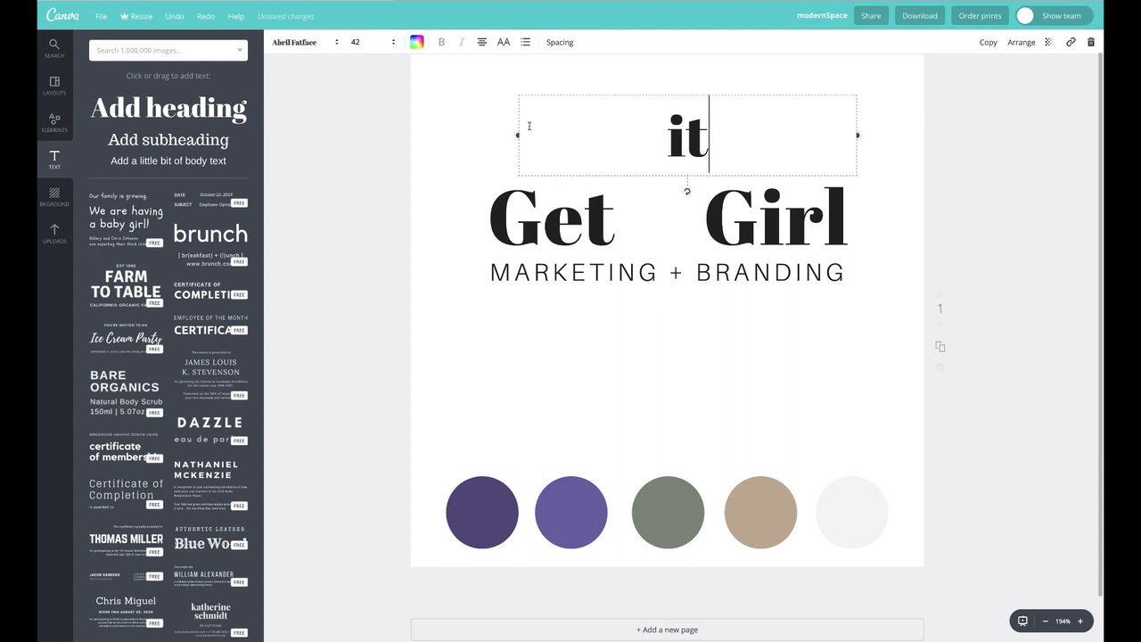
{"action": "left_click", "coordinate": [475, 102]}
Move the "it" text into the gap between "Get" and "Girl" in the title
{"action": "left_click_drag", "start_coordinate": [708, 140], "coordinate": [590, 124]}
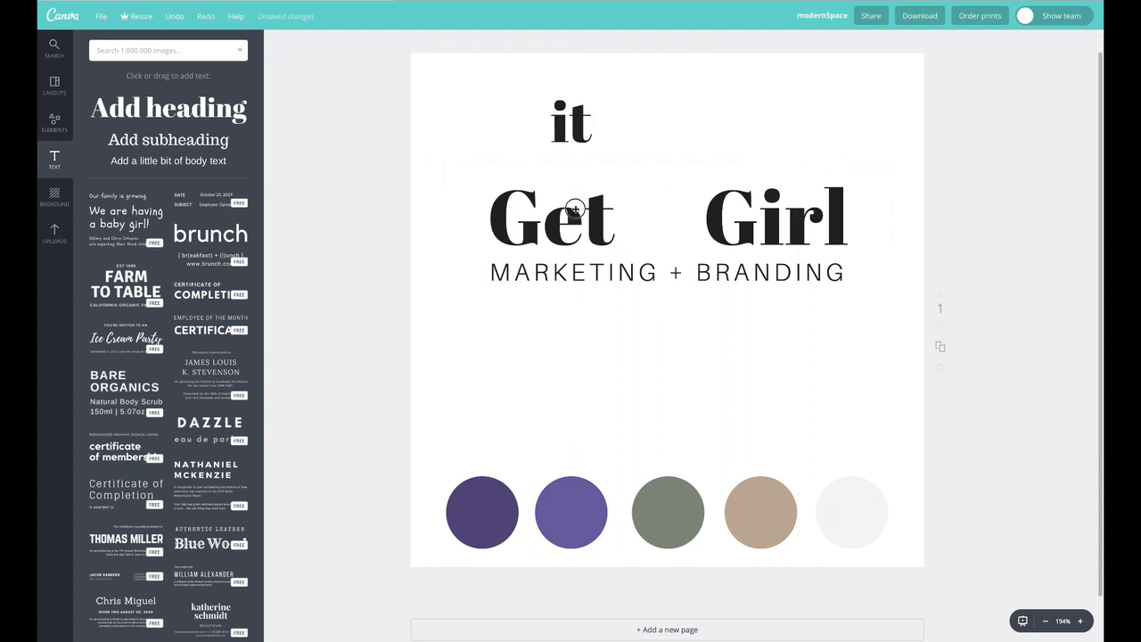
{"action": "mouse_move", "coordinate": [576, 212]}
{"action": "left_mouse_down"}
{"action": "mouse_move", "coordinate": [640, 215]}
{"action": "mouse_move", "coordinate": [572, 229]}
{"action": "left_mouse_up"}
{"action": "left_click_drag", "start_coordinate": [588, 130], "coordinate": [669, 218]}
Set the "it" text to Abril Fatface at font size 32
{"action": "double_click", "coordinate": [662, 215]}
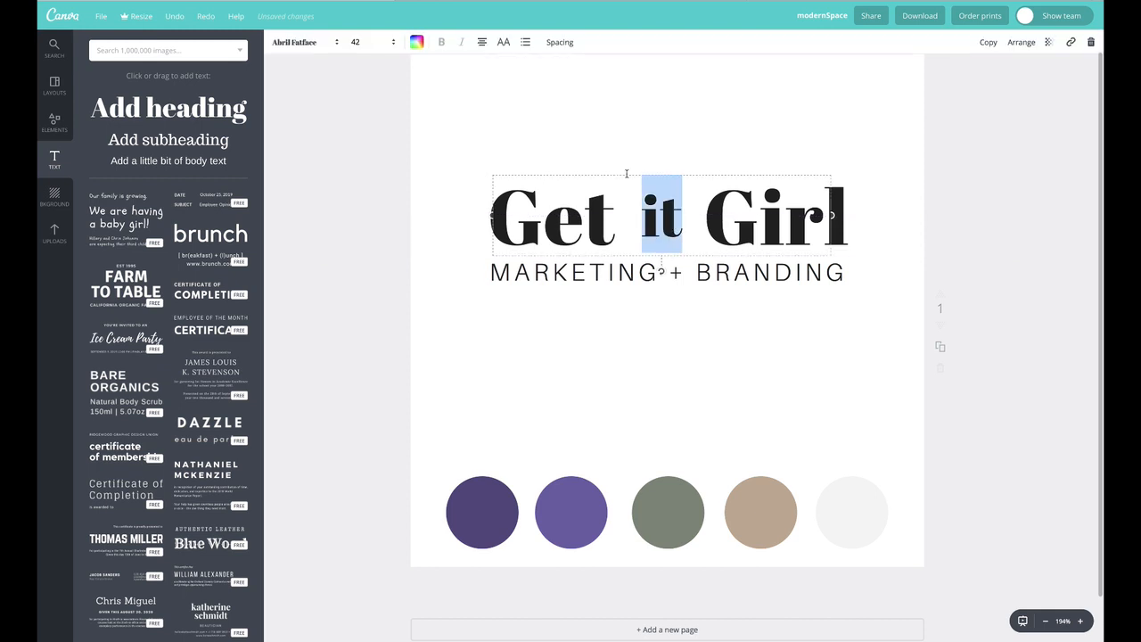
{"action": "left_click", "coordinate": [315, 42]}
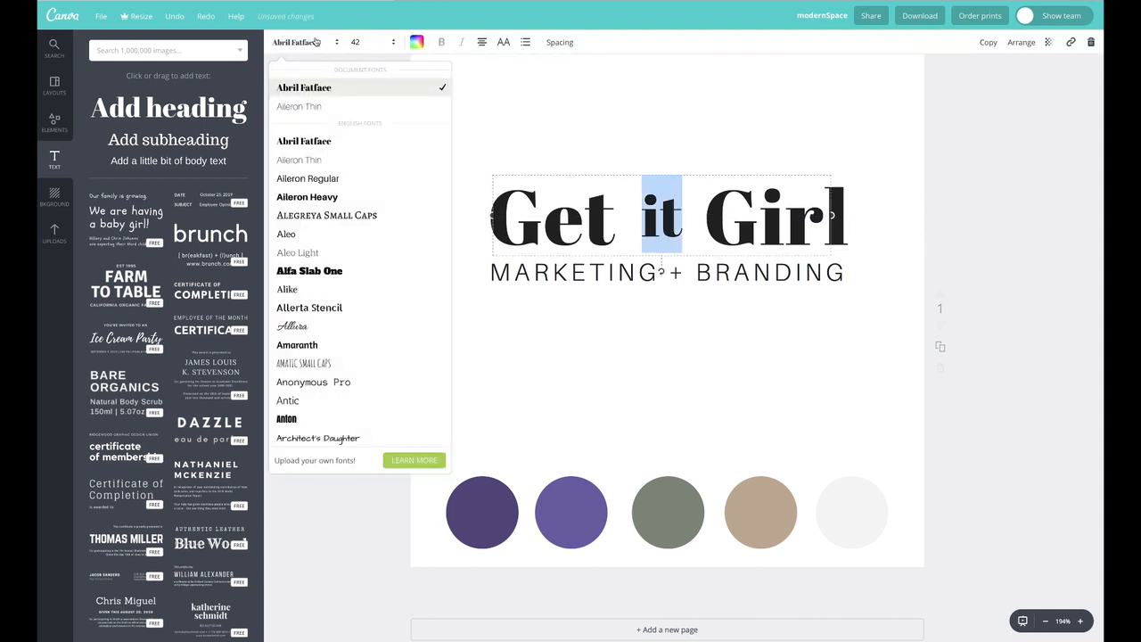
{"action": "left_click", "coordinate": [326, 89]}
{"action": "left_click", "coordinate": [386, 41]}
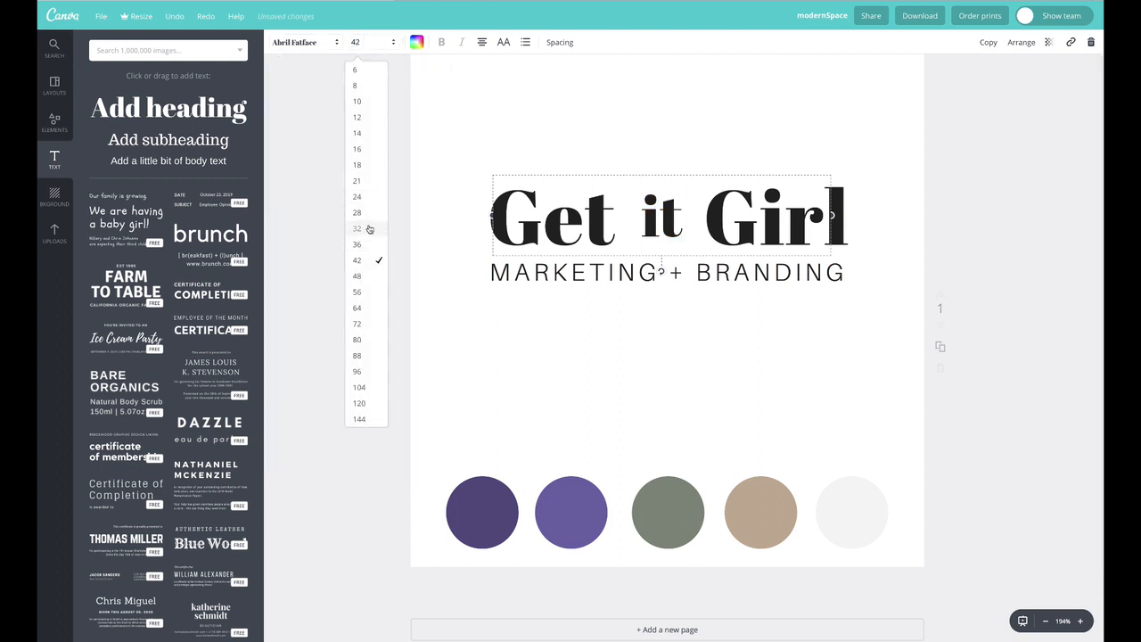
{"action": "left_click", "coordinate": [366, 228]}
Nudge the "it" text into place and change its font to Lustria
{"action": "left_click_drag", "start_coordinate": [660, 210], "coordinate": [661, 223]}
{"action": "double_click", "coordinate": [660, 221]}
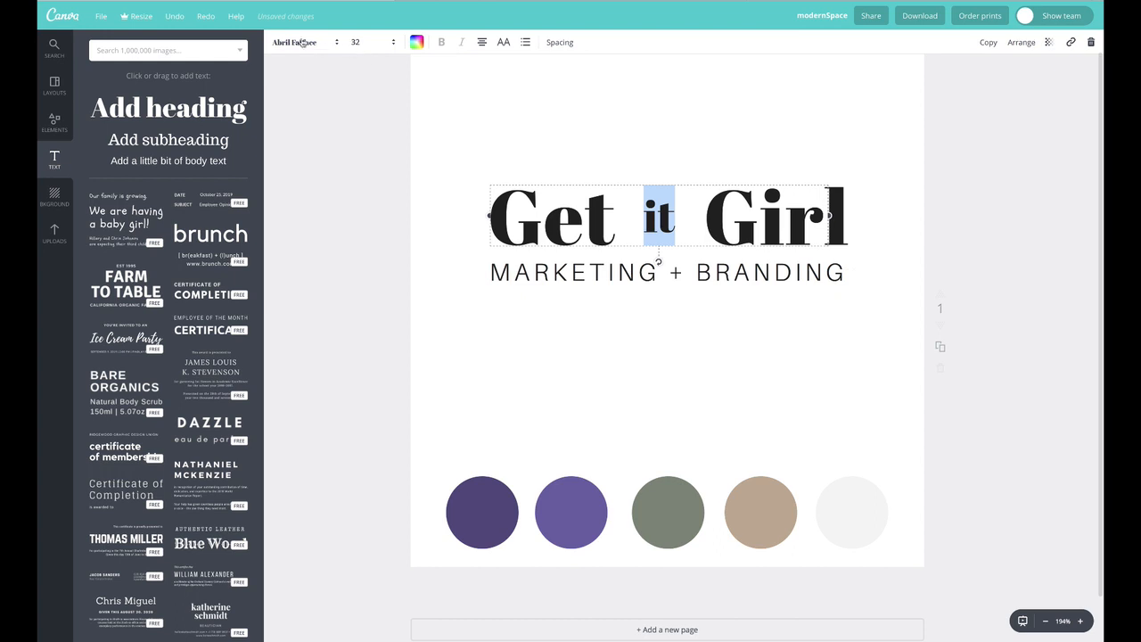
{"action": "left_click", "coordinate": [316, 42]}
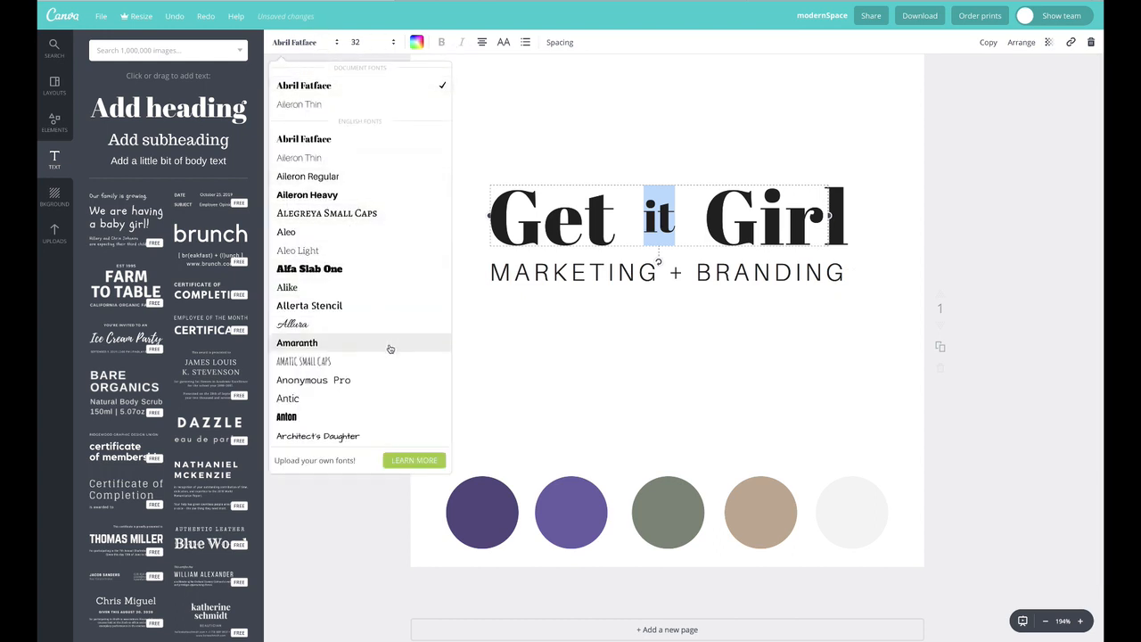
{"action": "scroll", "coordinate": [388, 346], "scroll_direction": "down", "scroll_amount": 3}
{"action": "scroll", "coordinate": [389, 348], "scroll_direction": "down", "scroll_amount": 5}
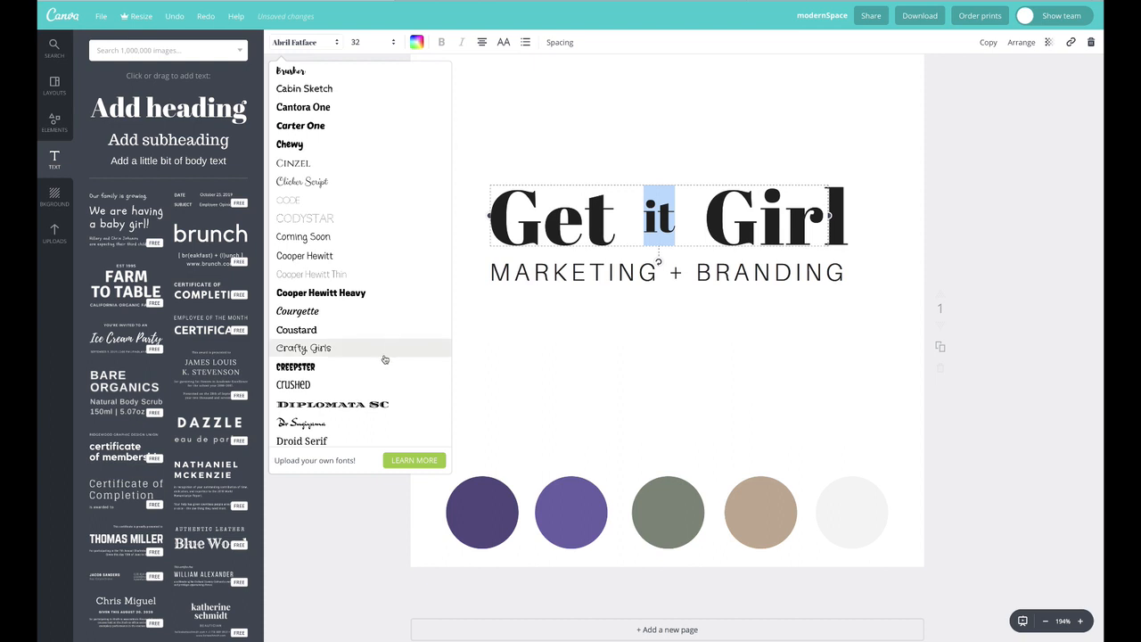
{"action": "scroll", "coordinate": [384, 359], "scroll_direction": "down", "scroll_amount": 5}
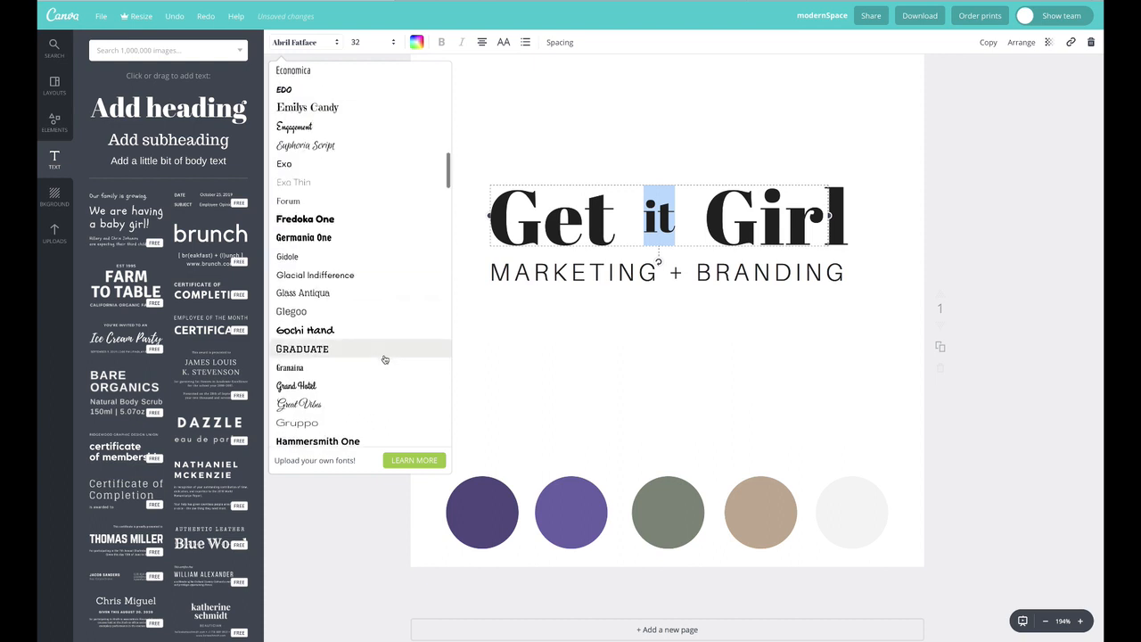
{"action": "scroll", "coordinate": [385, 359], "scroll_direction": "down", "scroll_amount": 6}
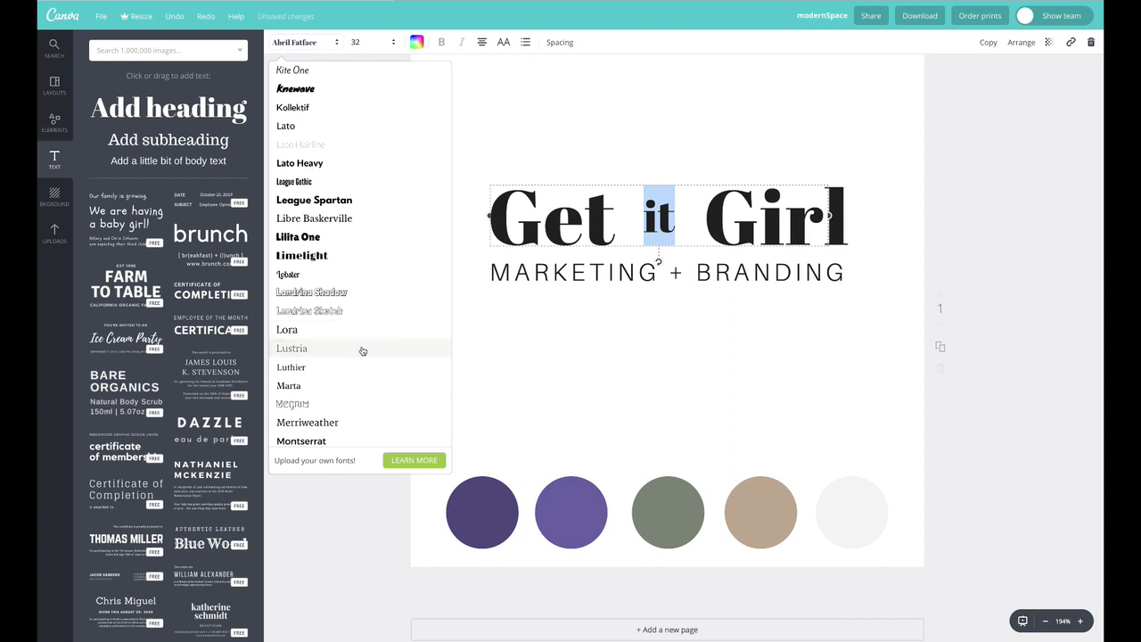
{"action": "left_click", "coordinate": [362, 348]}
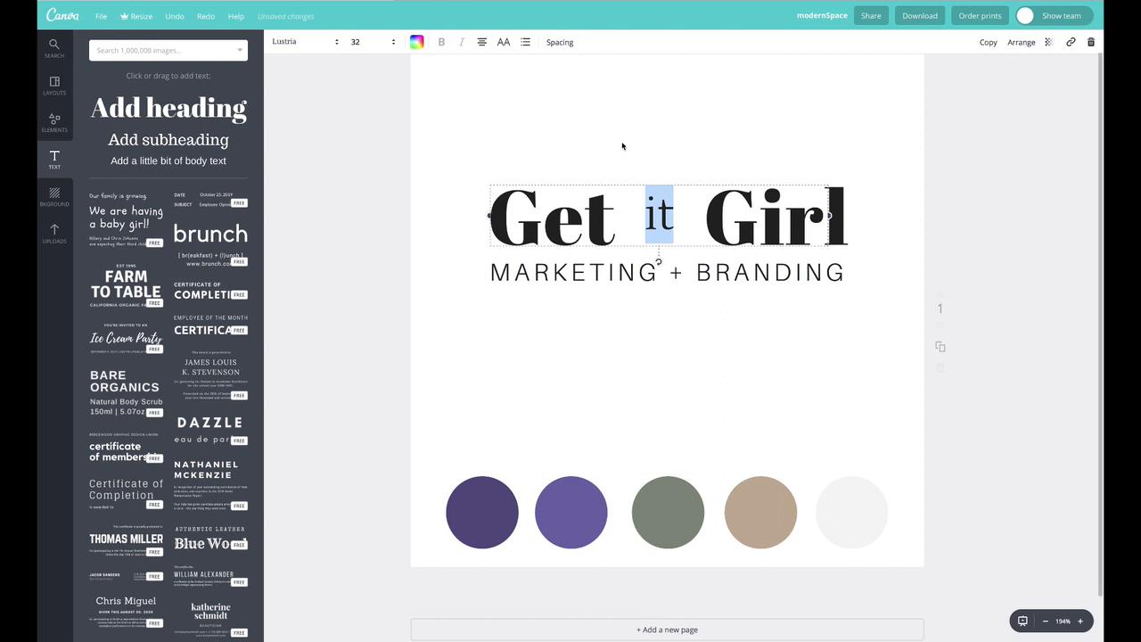
Change the "it" text's font to Bodoni FLF and make it italic
{"action": "left_click", "coordinate": [305, 43]}
{"action": "scroll", "coordinate": [370, 357], "scroll_direction": "down", "scroll_amount": 5}
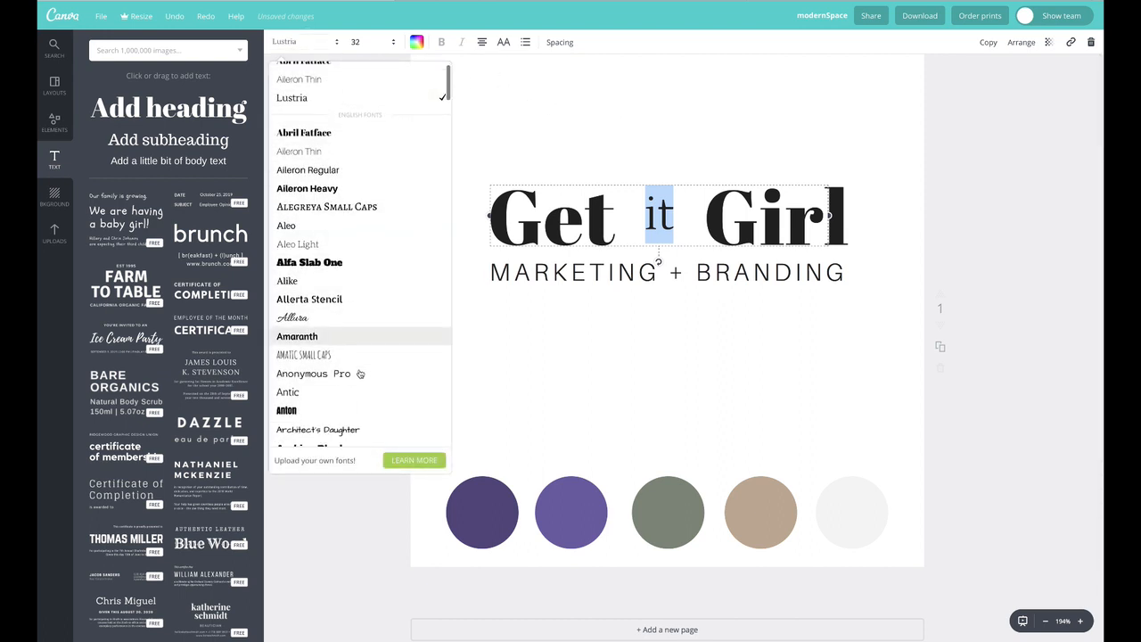
{"action": "scroll", "coordinate": [374, 356], "scroll_direction": "down", "scroll_amount": 4}
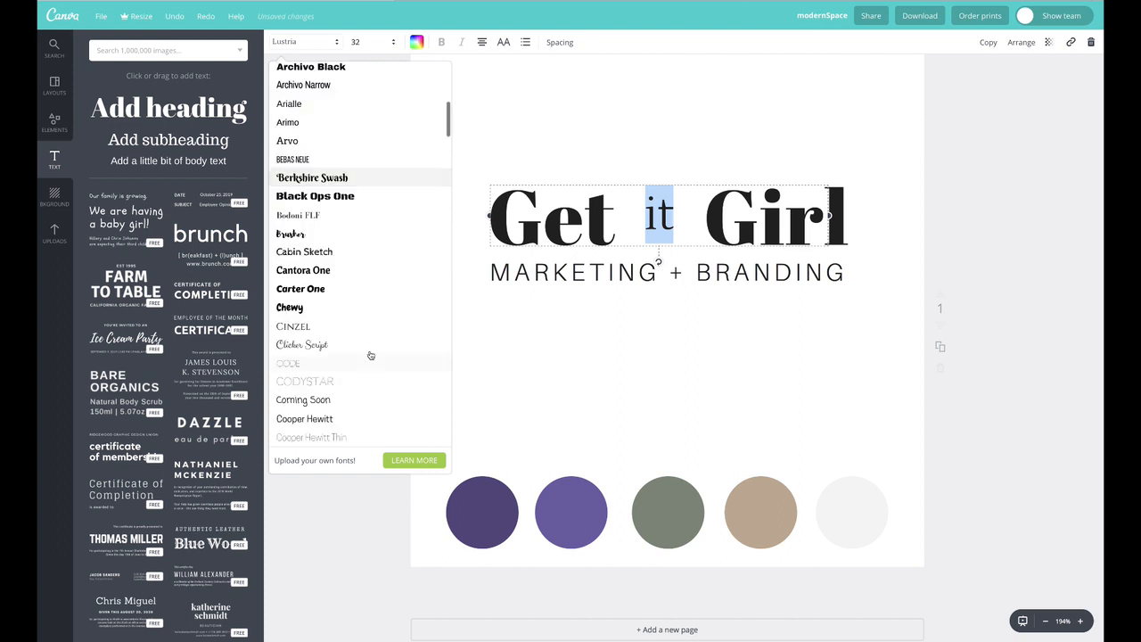
{"action": "left_click", "coordinate": [309, 215]}
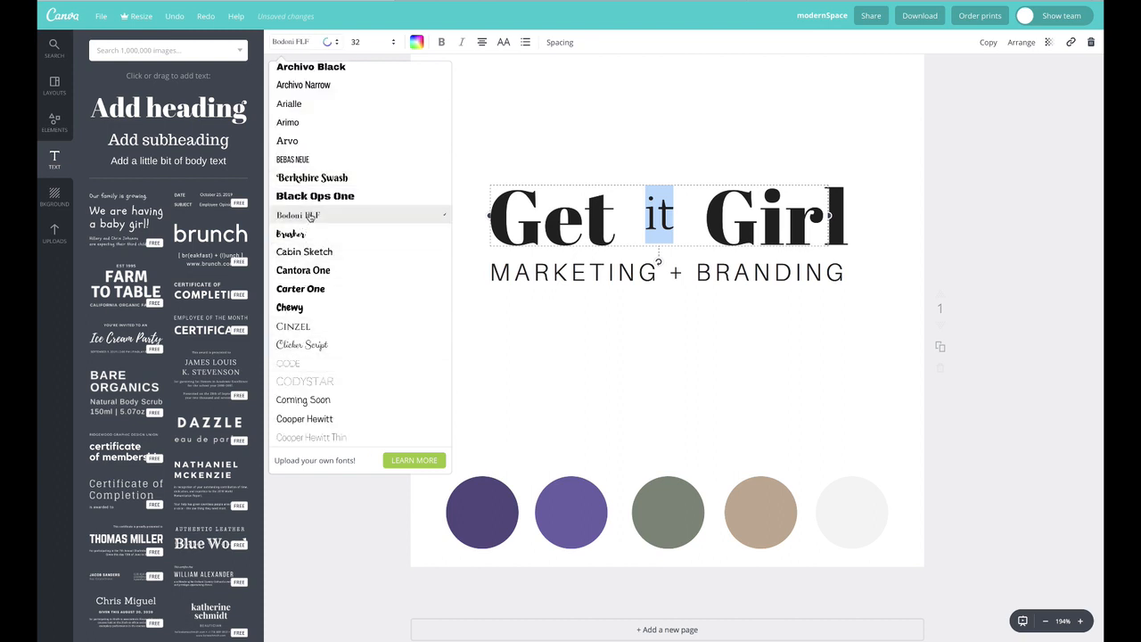
{"action": "left_click", "coordinate": [462, 46]}
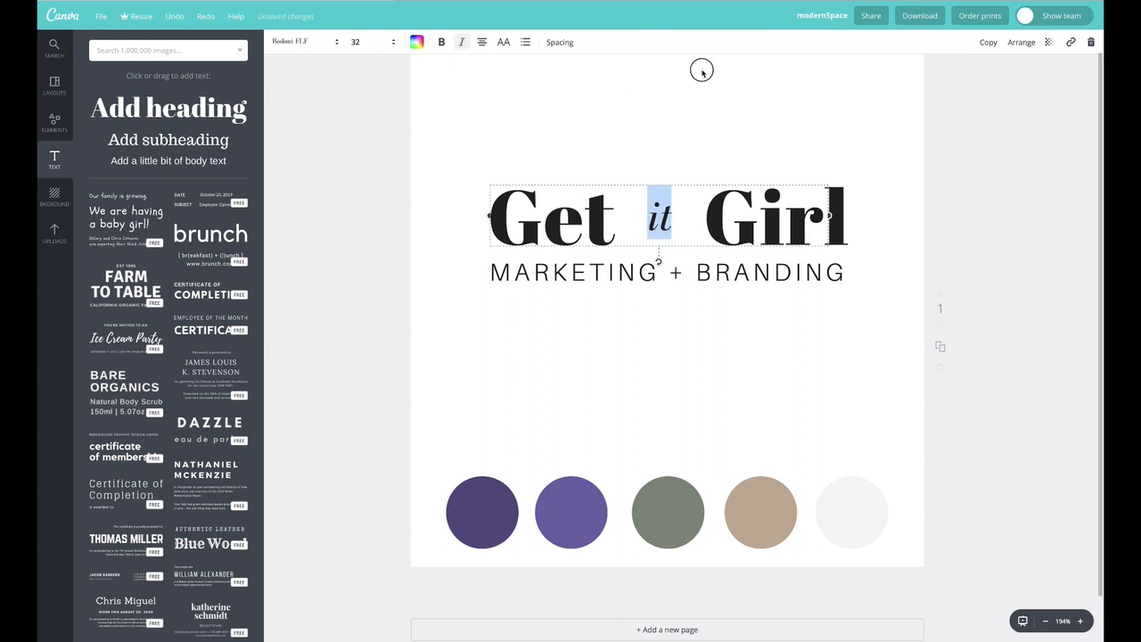
Reposition the italic "it" slightly lower between "Get" and "Girl"
{"action": "left_click", "coordinate": [719, 147]}
{"action": "left_click", "coordinate": [665, 214]}
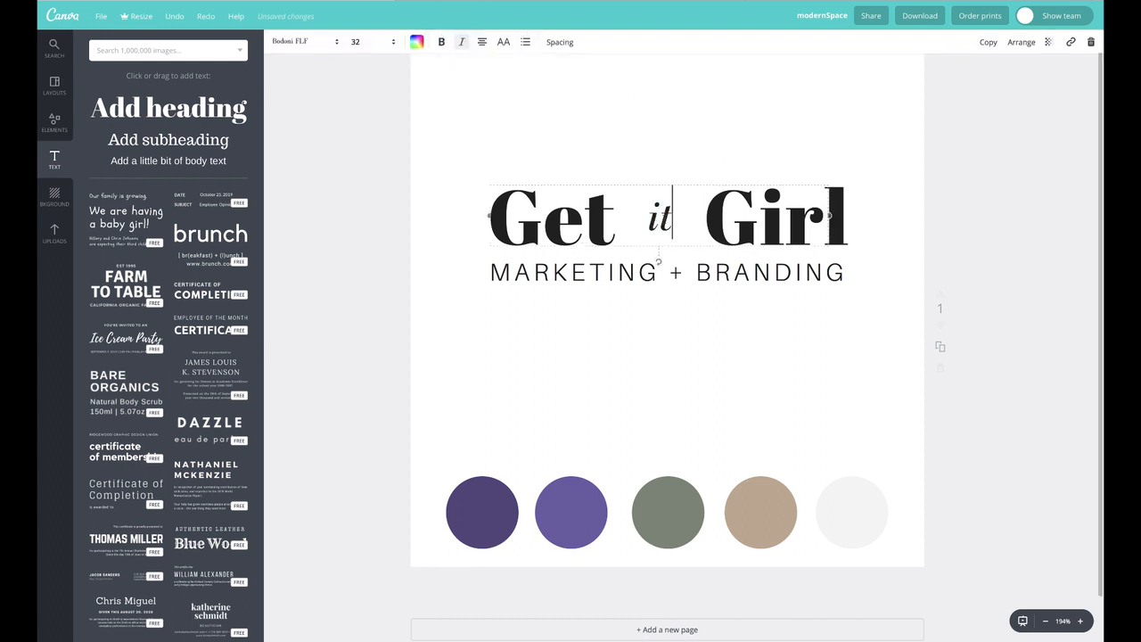
{"action": "left_click_drag", "start_coordinate": [659, 211], "coordinate": [658, 230]}
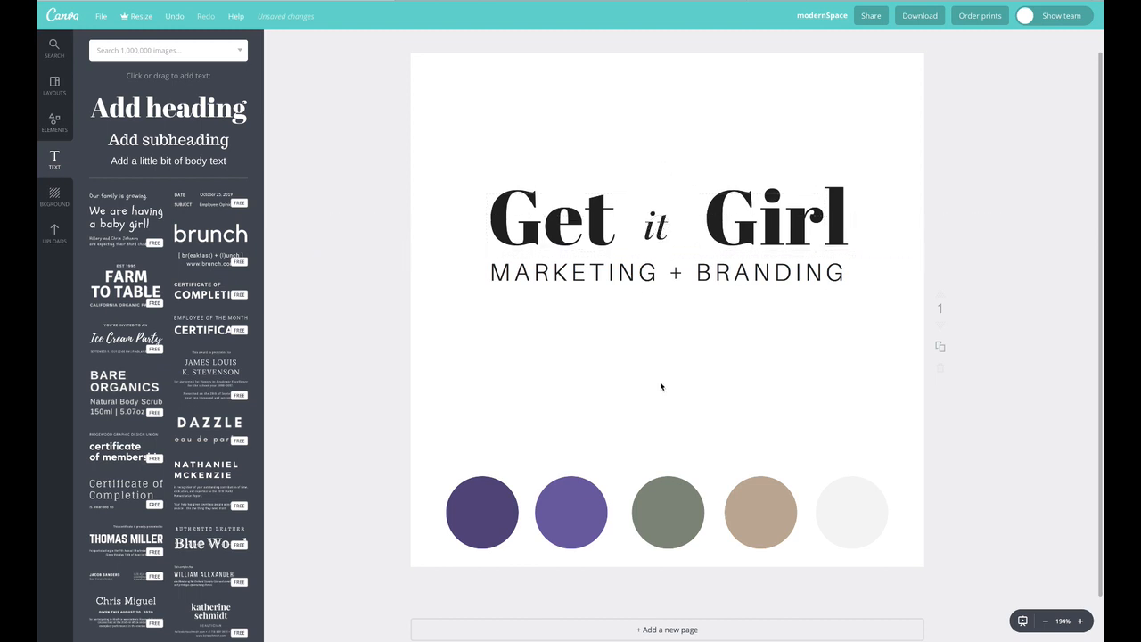
Duplicate the dark purple palette circle and move the copy into the gap between "Get" and "Girl"
{"action": "left_click", "coordinate": [507, 515]}
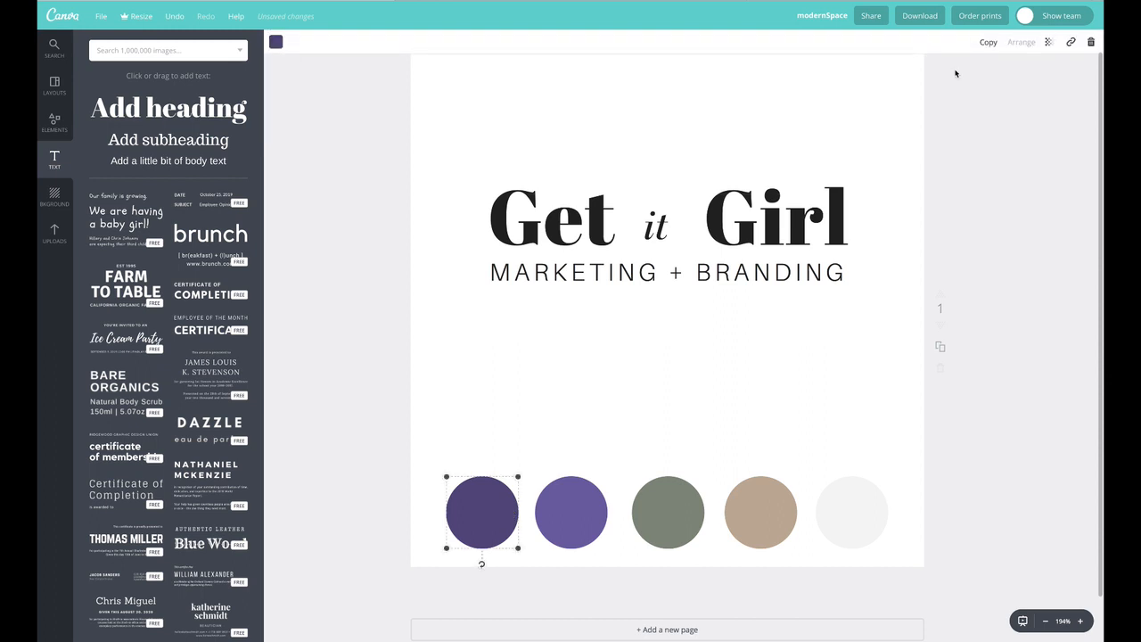
{"action": "left_click", "coordinate": [986, 43]}
{"action": "left_click_drag", "start_coordinate": [563, 539], "coordinate": [666, 208]}
{"action": "right_click", "coordinate": [668, 209]}
{"action": "key", "text": "Escape"}
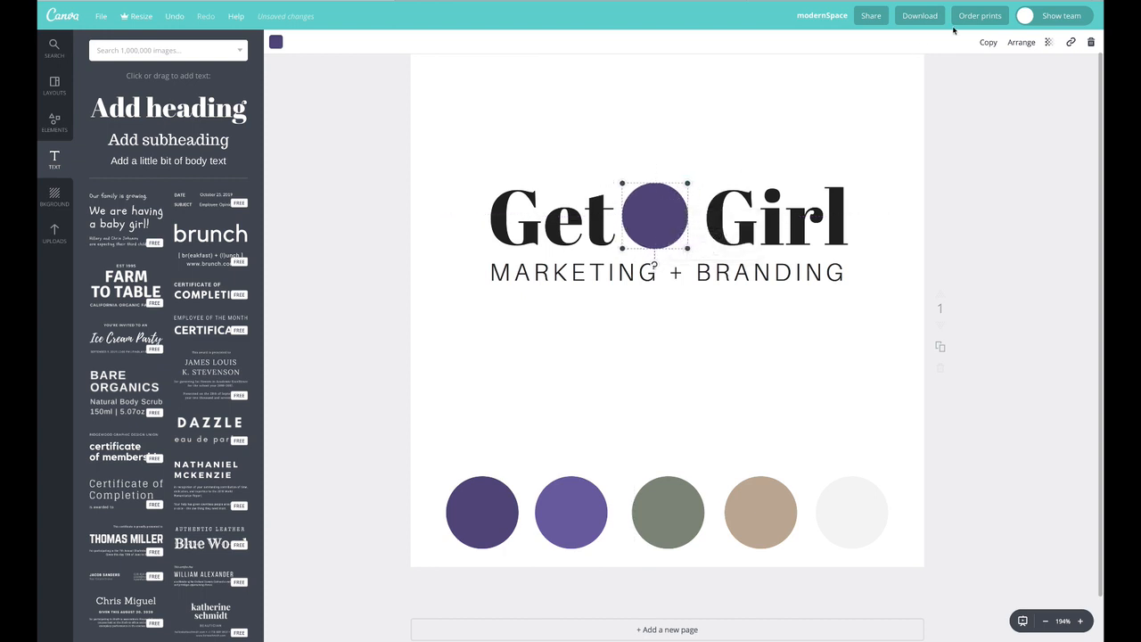
Send the copied circle behind the "it" text and nudge it slightly upward
{"action": "left_click", "coordinate": [1007, 41]}
{"action": "left_click", "coordinate": [1001, 92]}
{"action": "left_click_drag", "start_coordinate": [658, 230], "coordinate": [658, 223]}
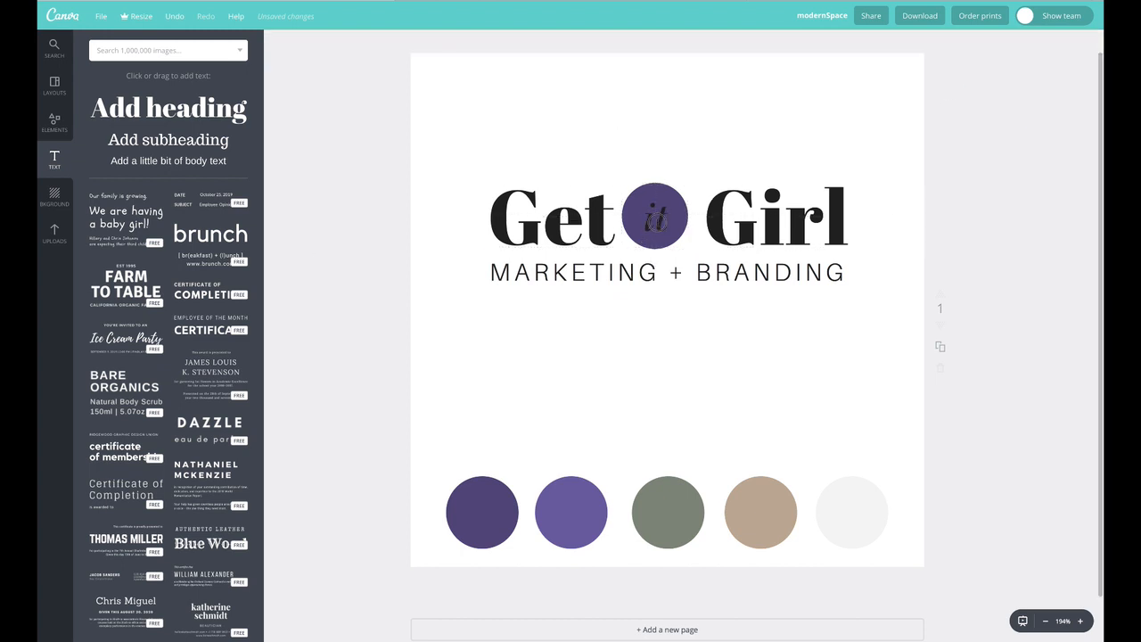
Change the "it" text colour to white and nudge it to centre it within the circle
{"action": "double_click", "coordinate": [656, 219]}
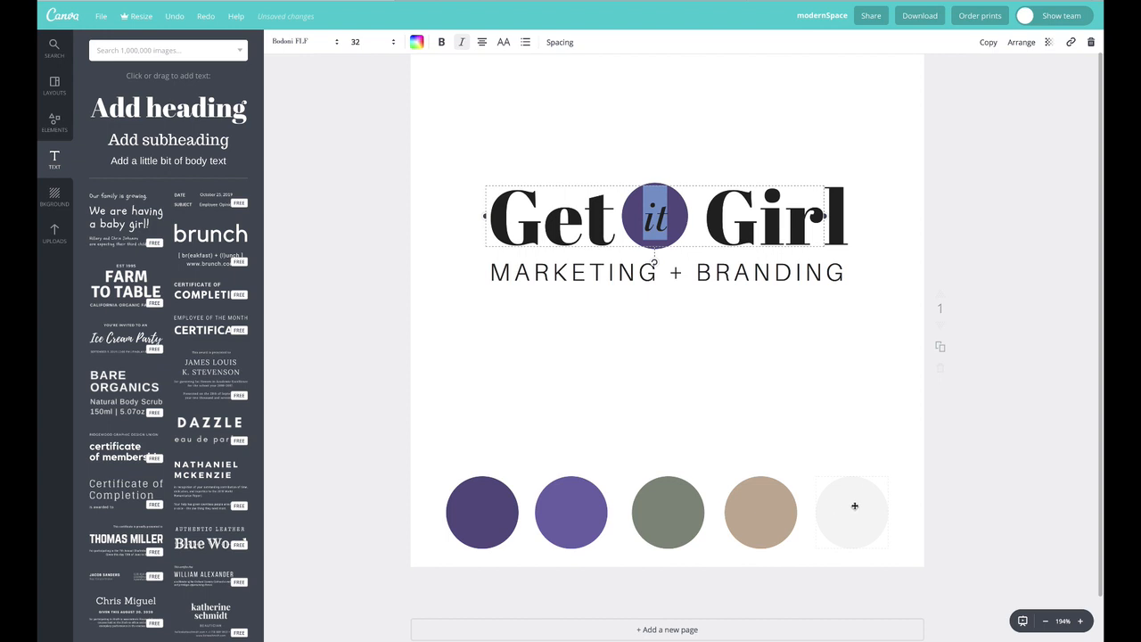
{"action": "left_click", "coordinate": [416, 42]}
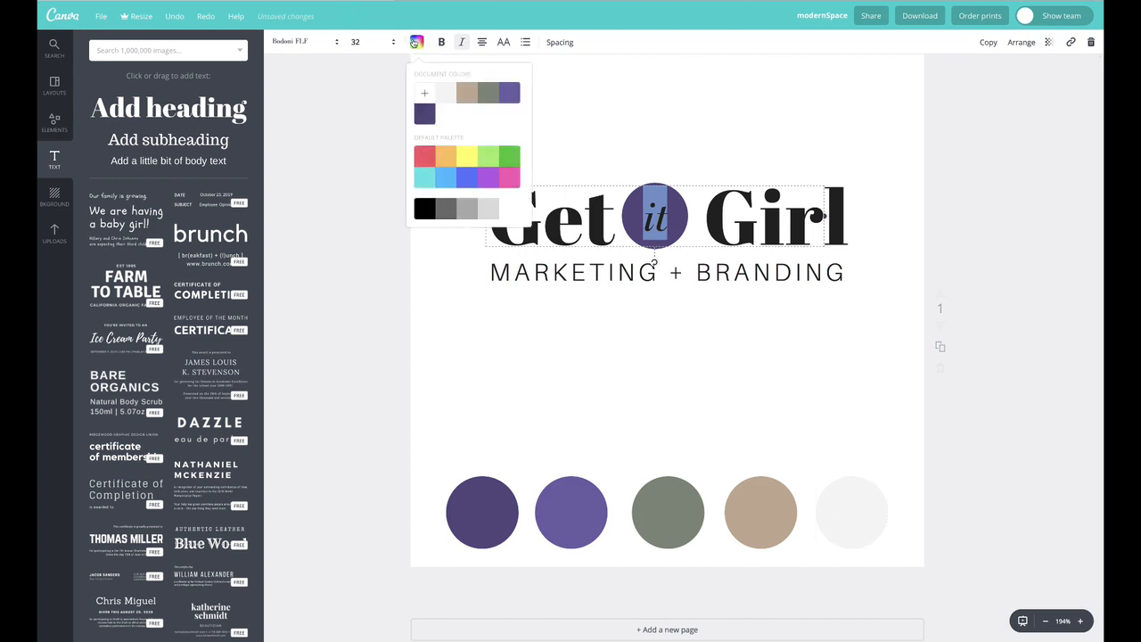
{"action": "left_click", "coordinate": [439, 91]}
{"action": "left_click", "coordinate": [344, 95]}
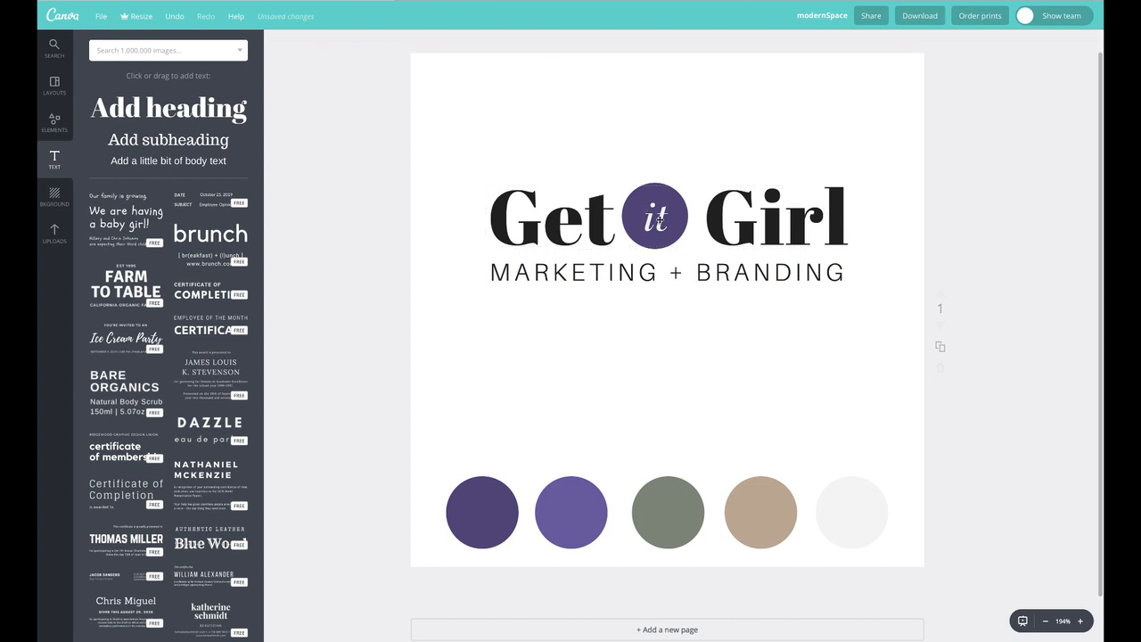
{"action": "left_click_drag", "start_coordinate": [657, 215], "coordinate": [656, 214]}
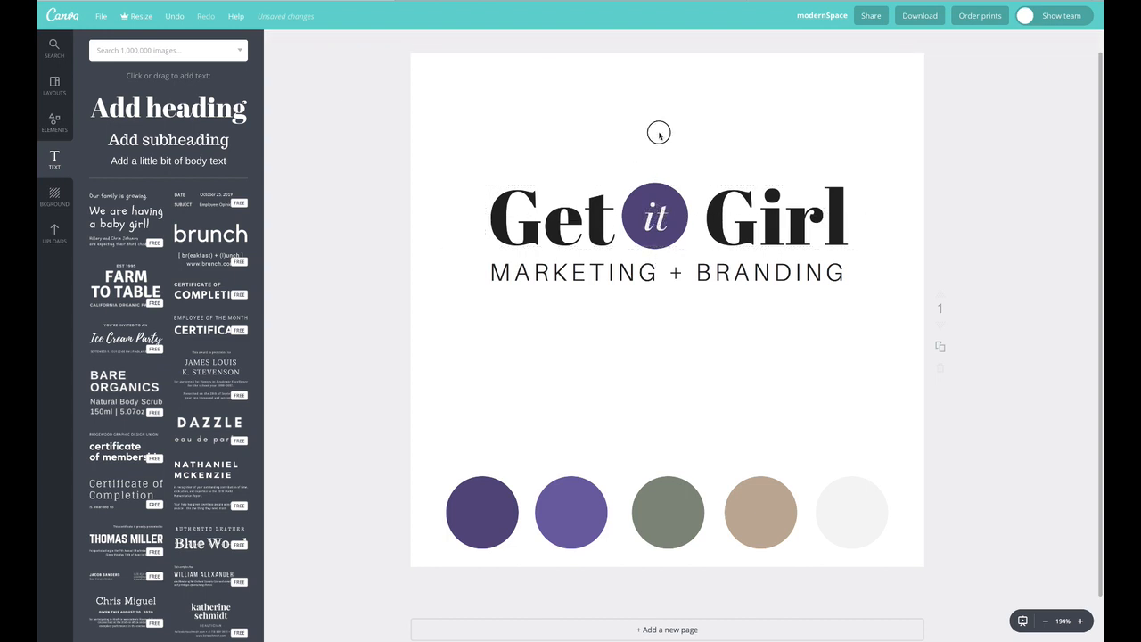
Zoom in and change the "MARKETING + BRANDING" subtitle font to Antic
{"action": "left_click", "coordinate": [1080, 620]}
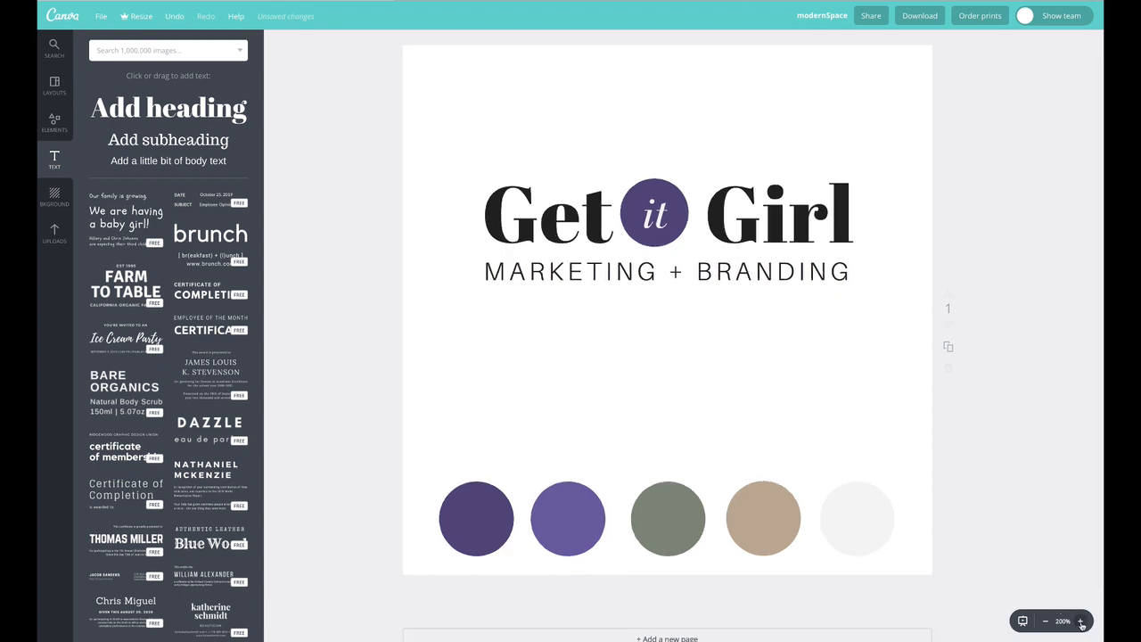
{"action": "left_click", "coordinate": [1081, 623]}
{"action": "scroll", "coordinate": [716, 515], "scroll_direction": "up", "scroll_amount": 2}
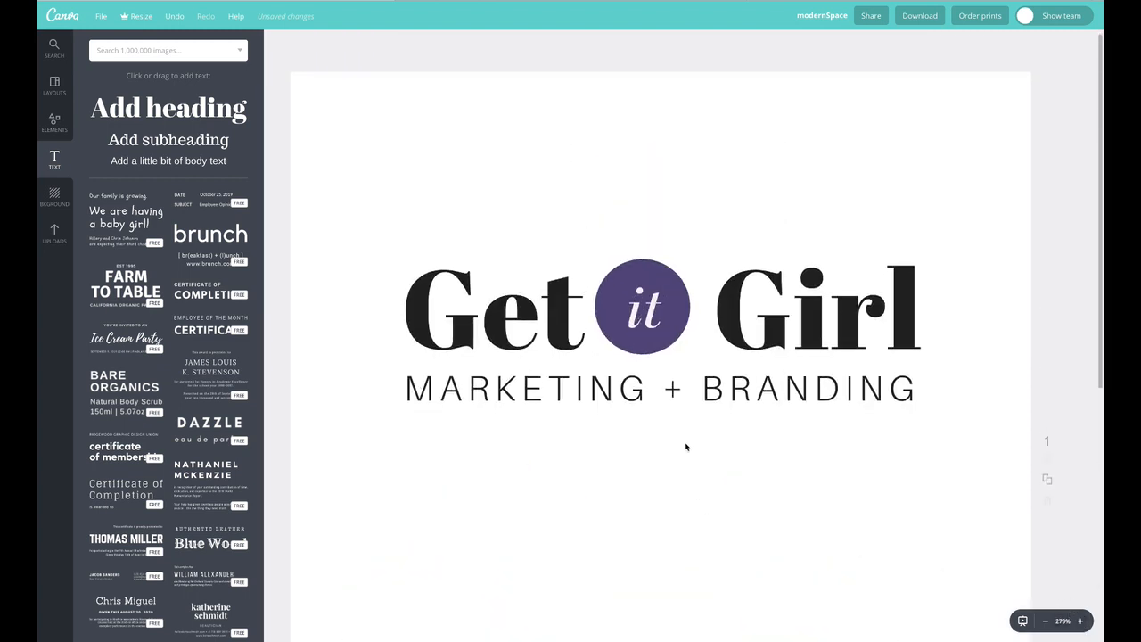
{"action": "left_click_drag", "start_coordinate": [826, 314], "coordinate": [821, 317]}
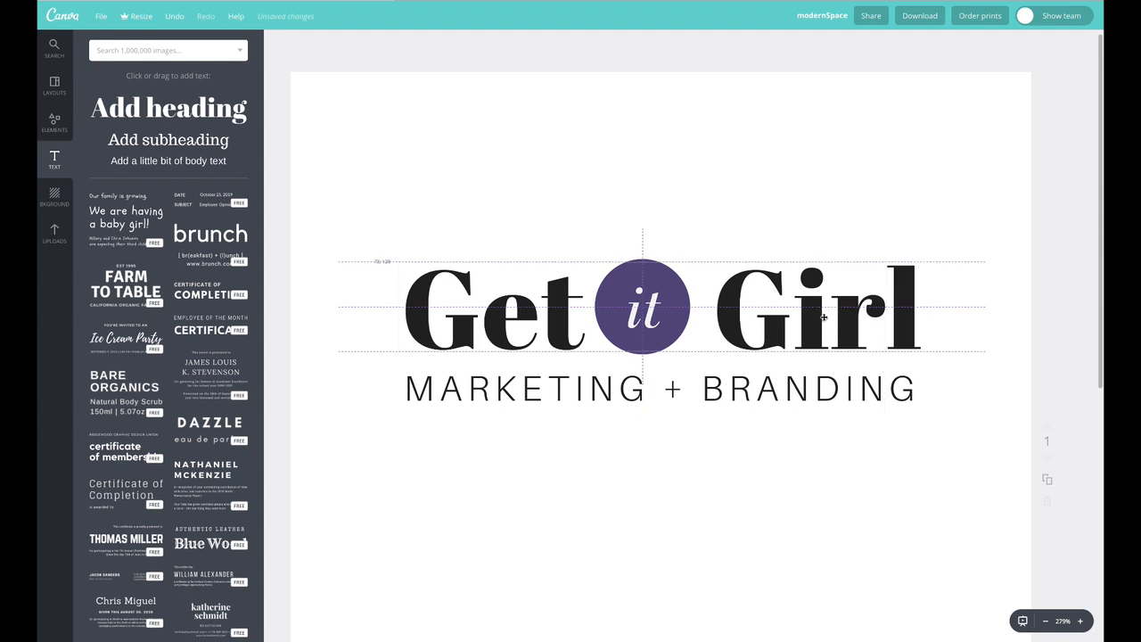
{"action": "left_click", "coordinate": [772, 314]}
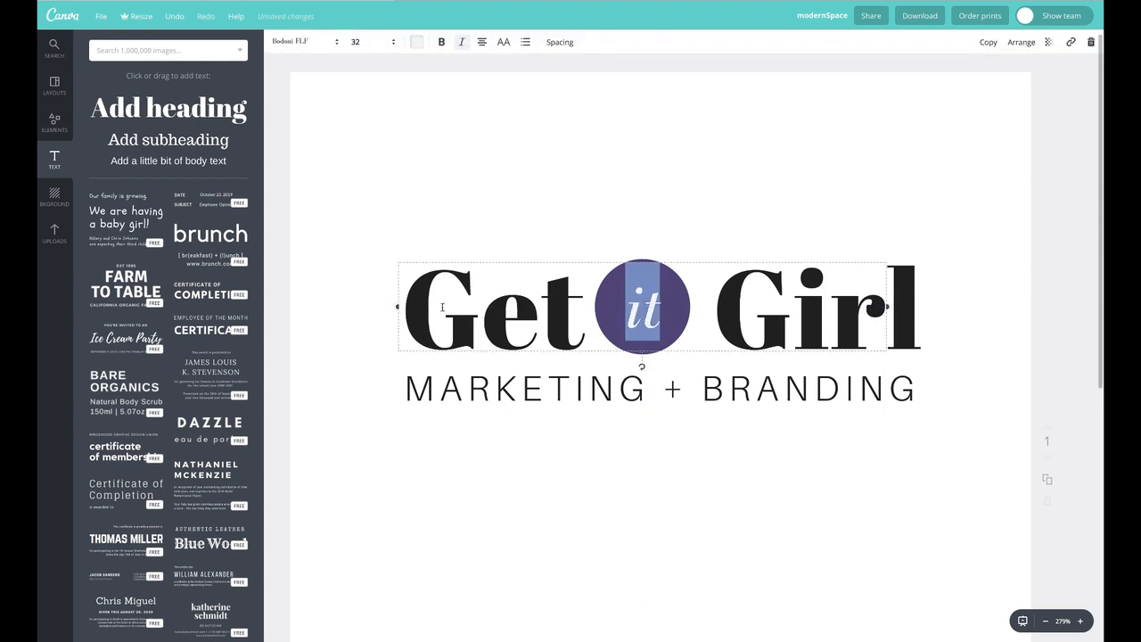
{"action": "left_click", "coordinate": [424, 215]}
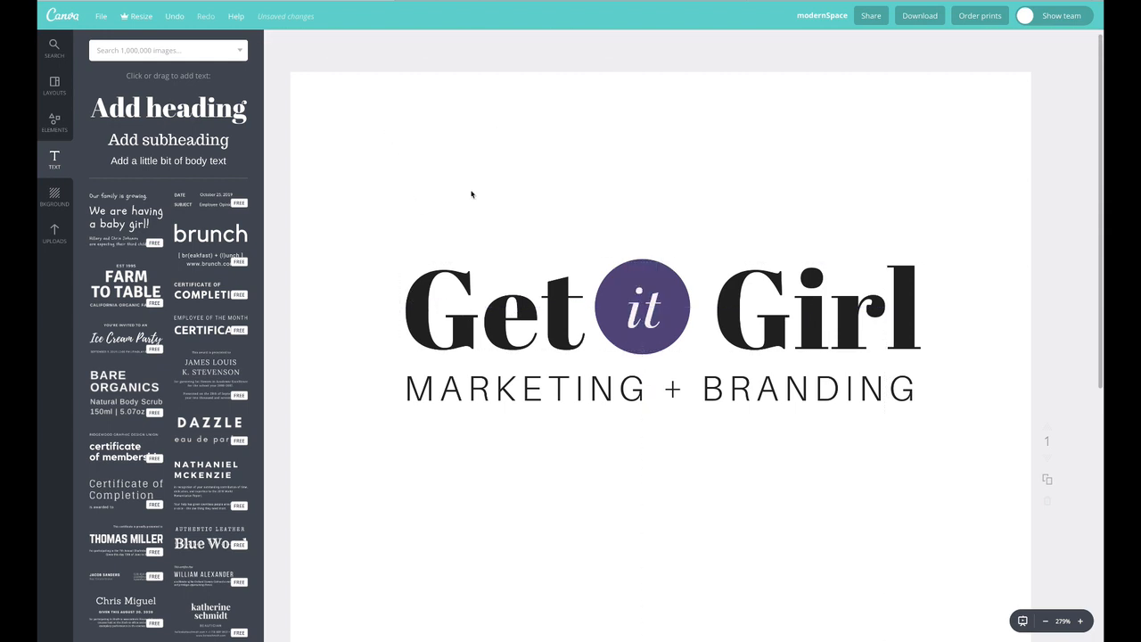
{"action": "left_click", "coordinate": [430, 291]}
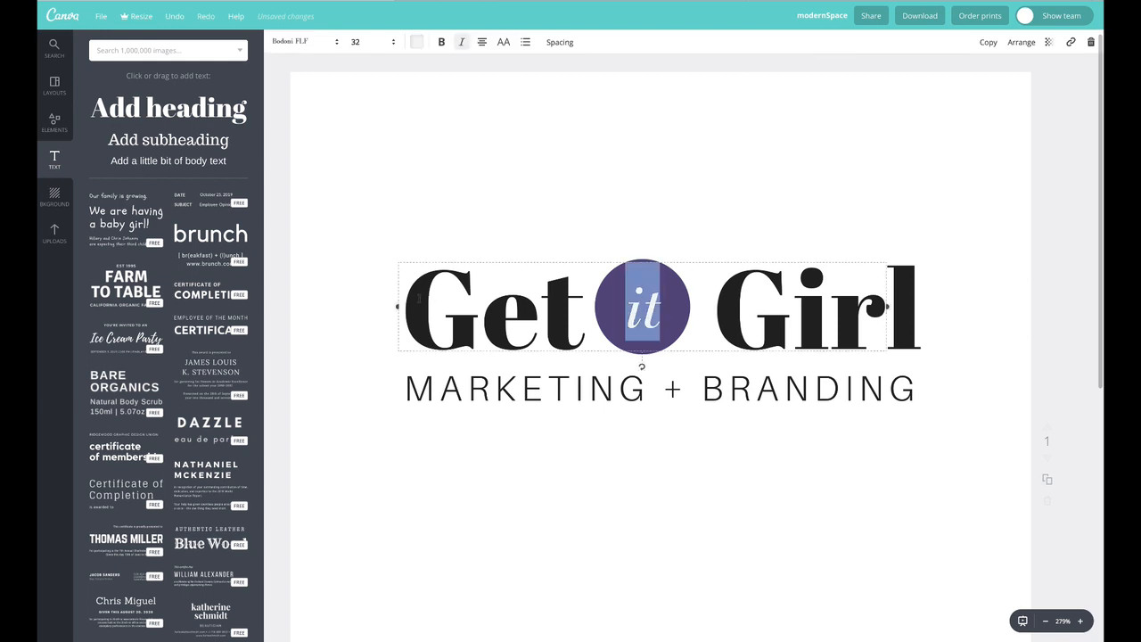
{"action": "double_click", "coordinate": [533, 393]}
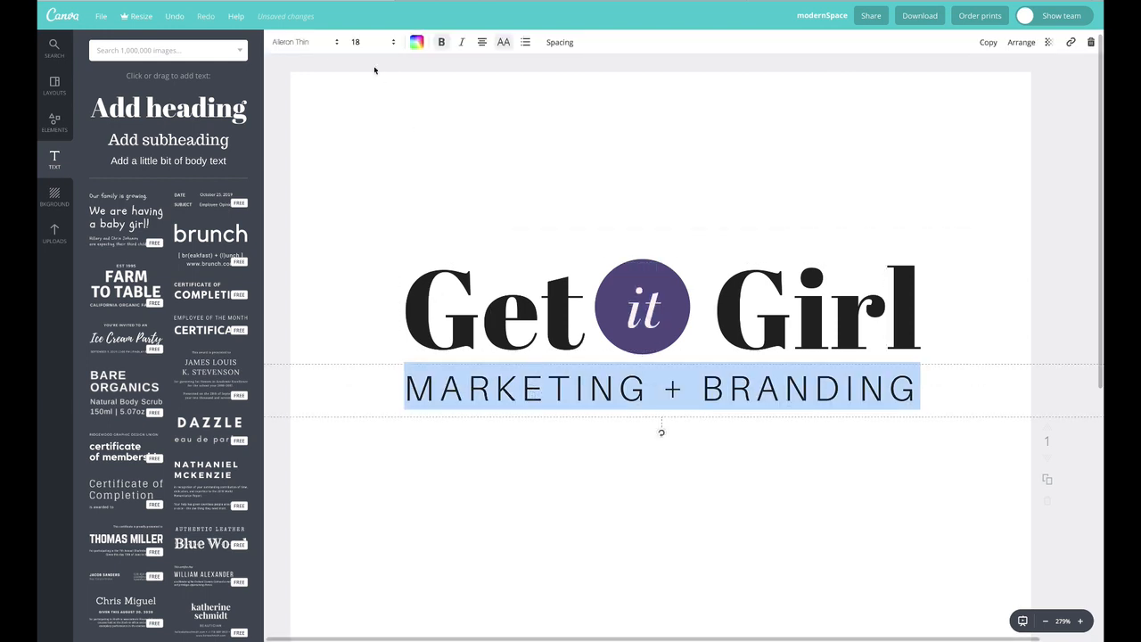
{"action": "left_click", "coordinate": [321, 45]}
{"action": "scroll", "coordinate": [343, 348], "scroll_direction": "down", "scroll_amount": 1}
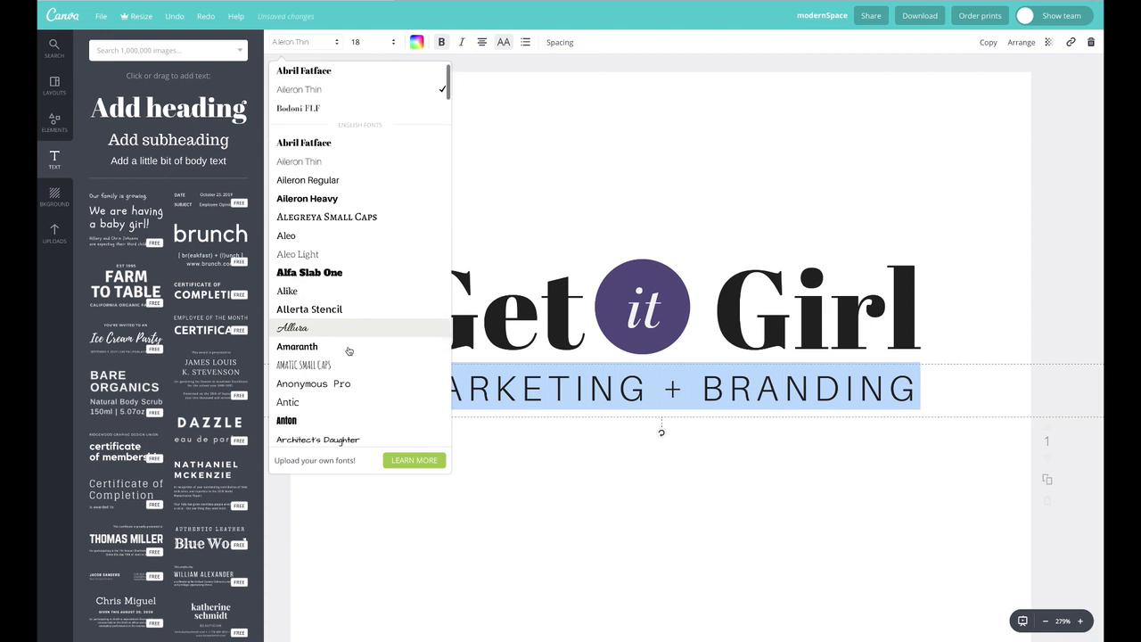
{"action": "left_click", "coordinate": [346, 403]}
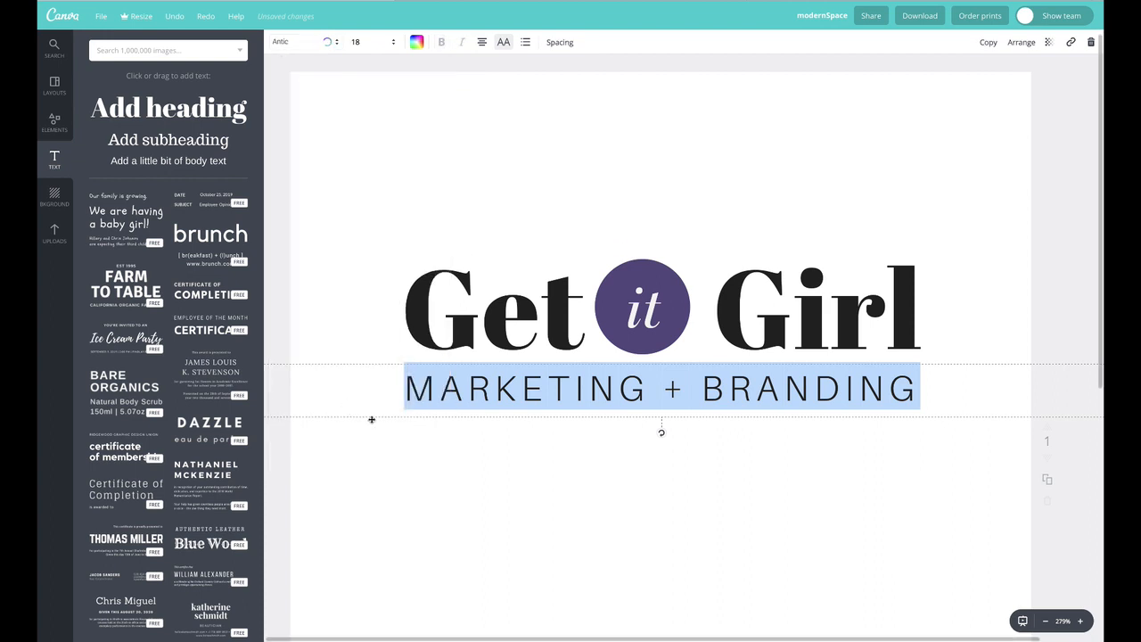
{"action": "left_click", "coordinate": [375, 98]}
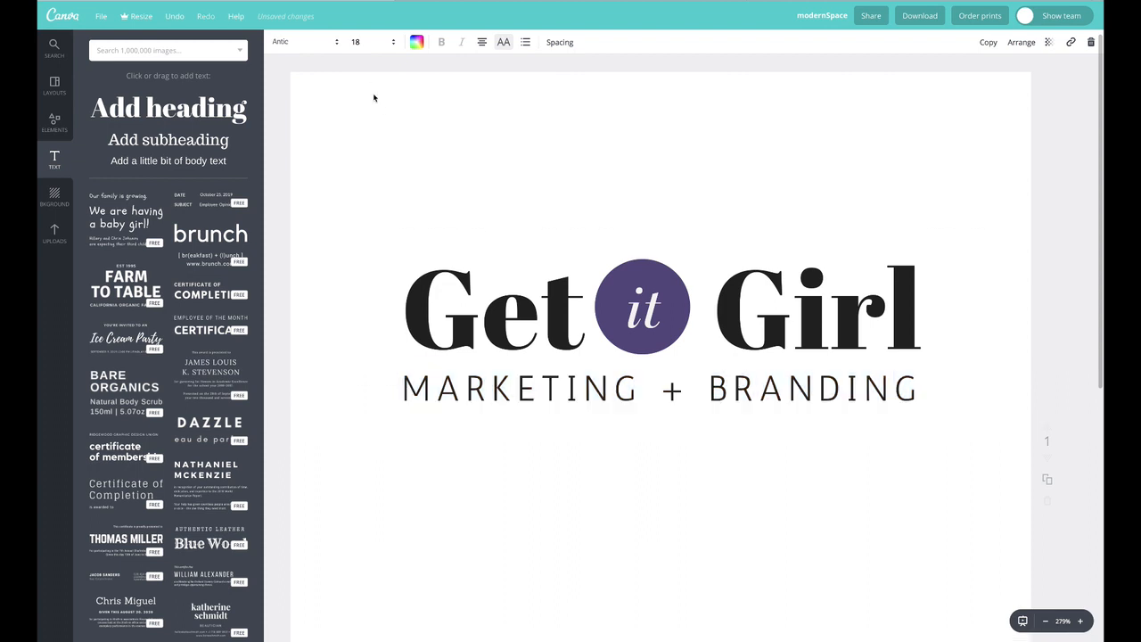
Select all the subtitle text and change its font to Raleway Thin
{"action": "left_click", "coordinate": [550, 383]}
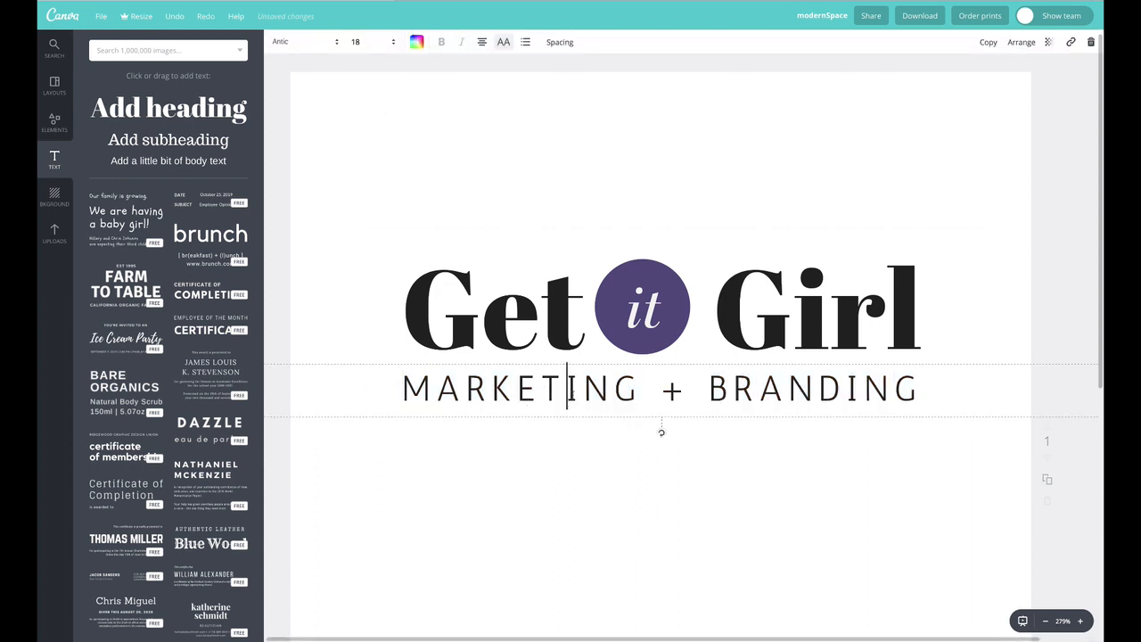
{"action": "double_click", "coordinate": [549, 383]}
{"action": "triple_click", "coordinate": [570, 373]}
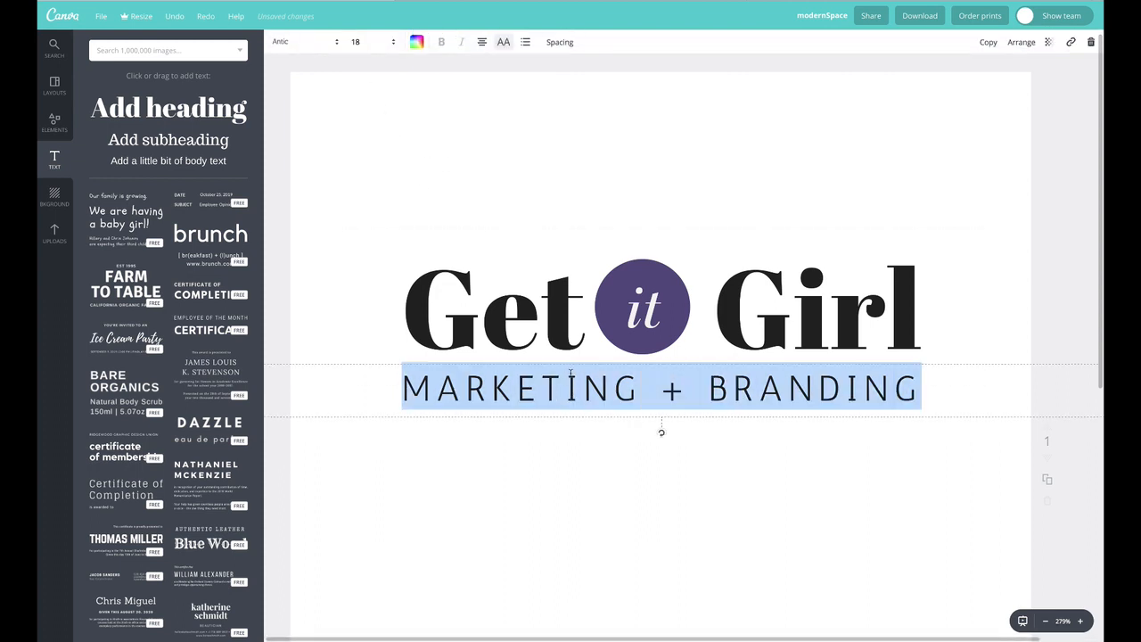
{"action": "left_click", "coordinate": [321, 44]}
{"action": "scroll", "coordinate": [353, 344], "scroll_direction": "down", "scroll_amount": 5}
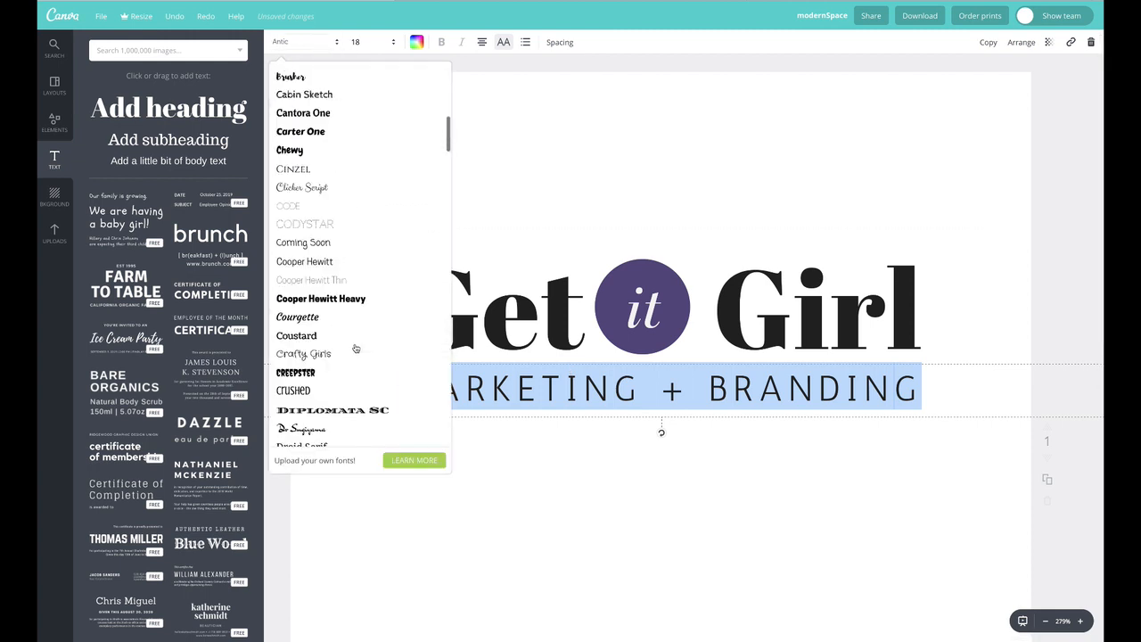
{"action": "scroll", "coordinate": [373, 342], "scroll_direction": "down", "scroll_amount": 10}
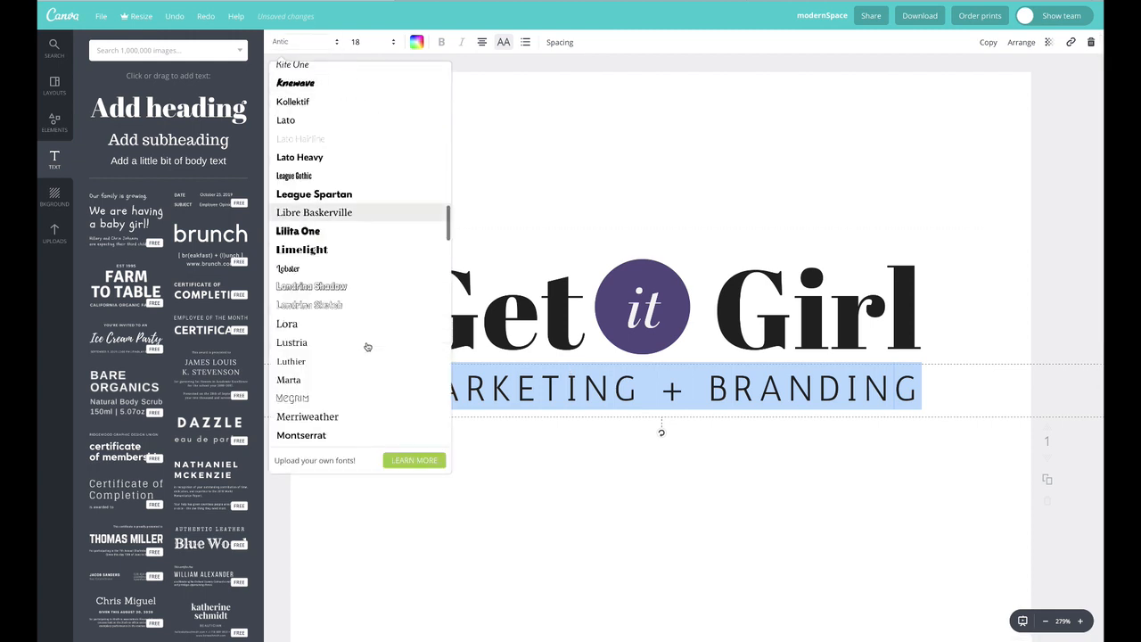
{"action": "scroll", "coordinate": [367, 347], "scroll_direction": "down", "scroll_amount": 3}
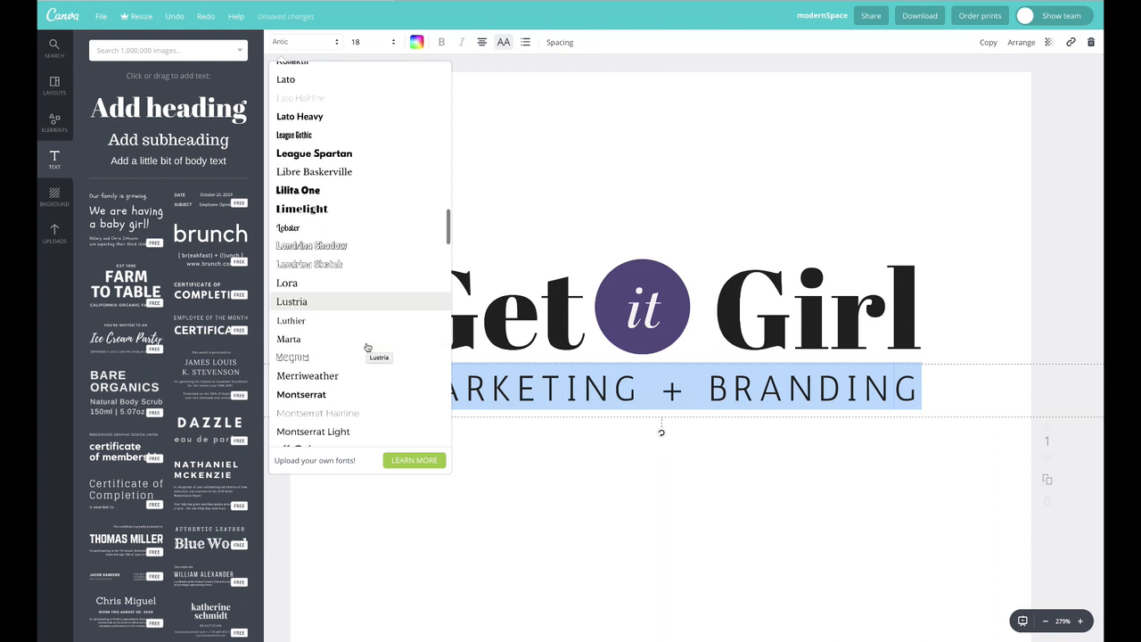
{"action": "scroll", "coordinate": [366, 347], "scroll_direction": "down", "scroll_amount": 4}
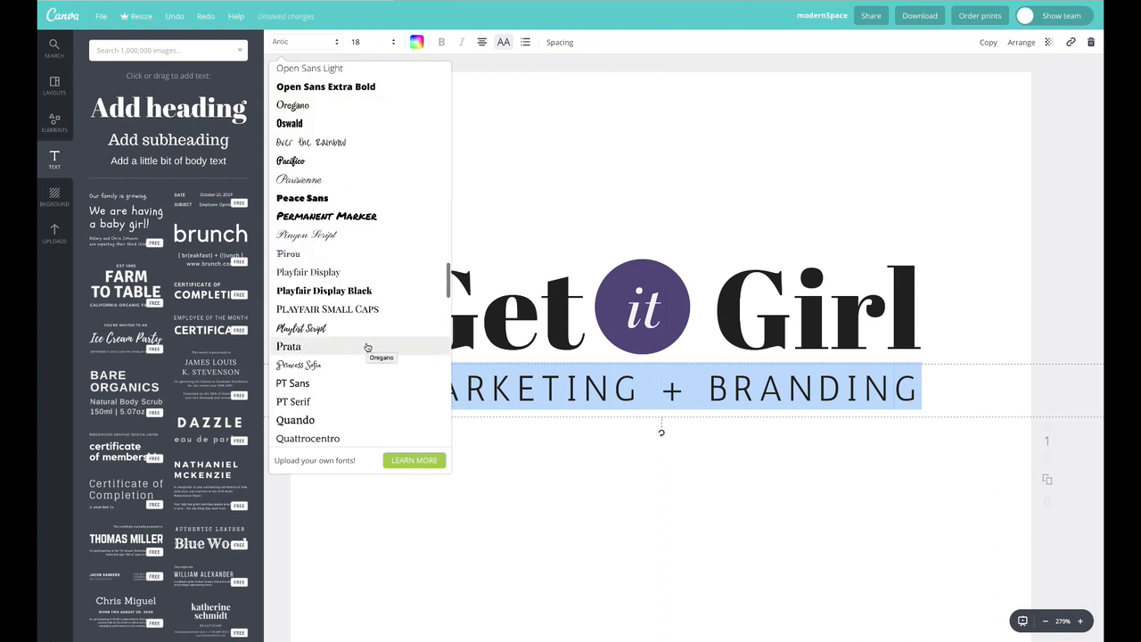
{"action": "scroll", "coordinate": [366, 347], "scroll_direction": "down", "scroll_amount": 4}
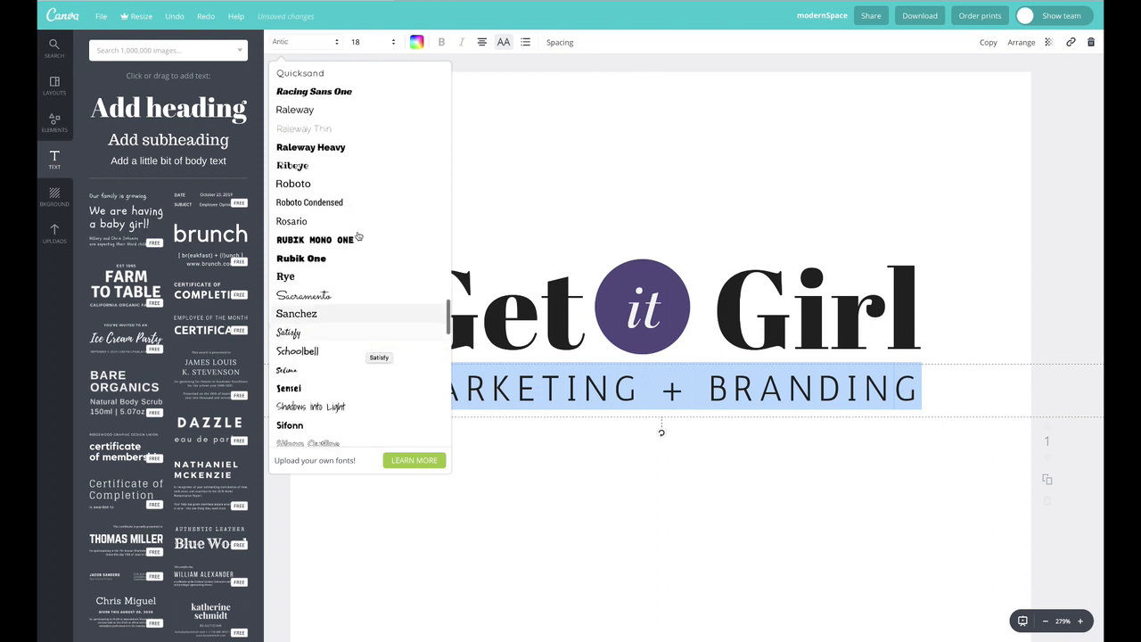
{"action": "left_click", "coordinate": [328, 129]}
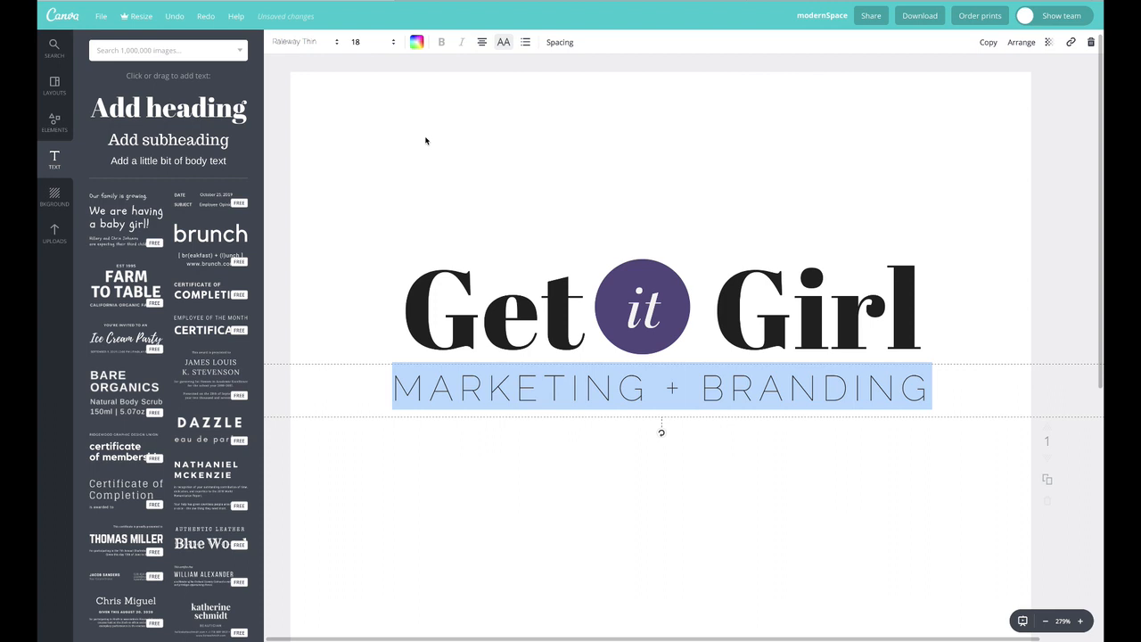
{"action": "left_click", "coordinate": [392, 167]}
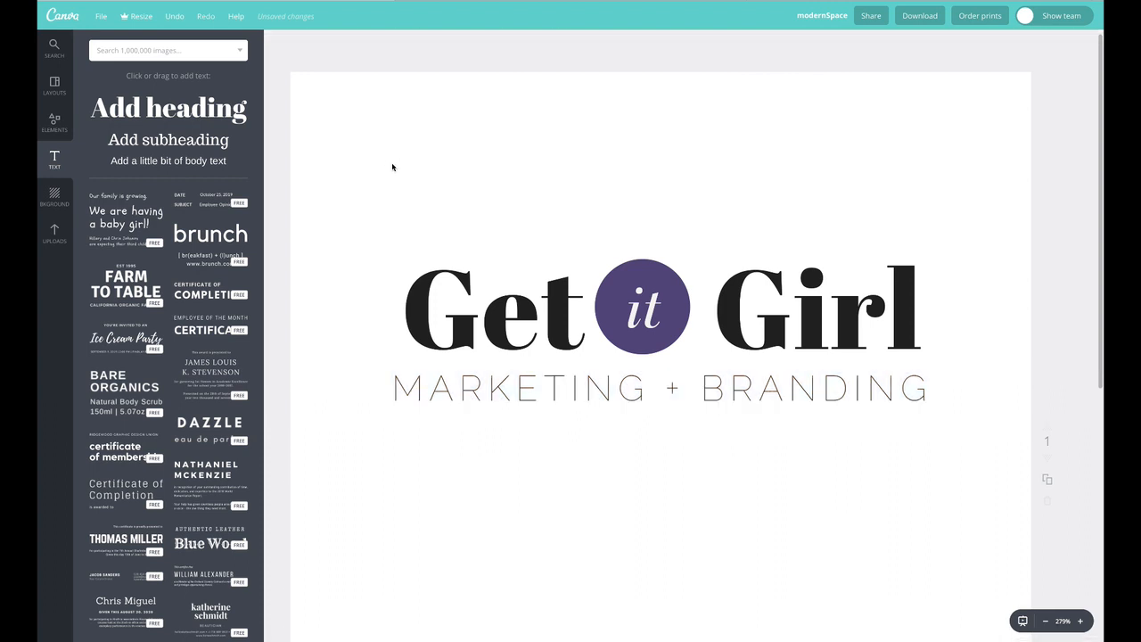
Zoom out and back in to review the whole branding board layout
{"action": "left_click", "coordinate": [1046, 624]}
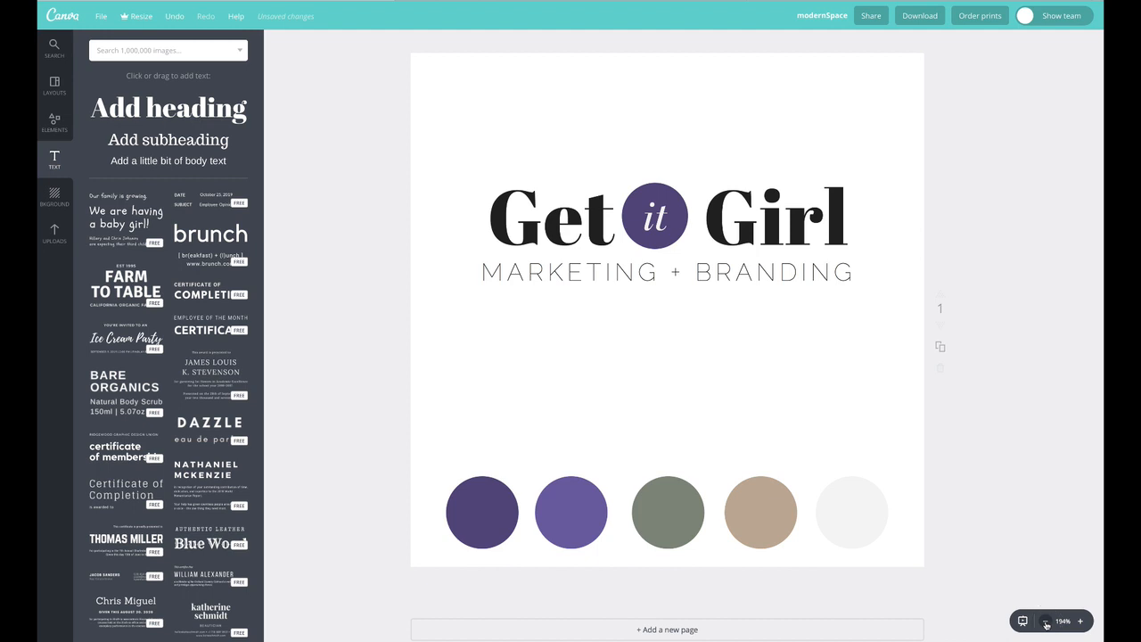
{"action": "left_click", "coordinate": [1046, 624]}
{"action": "left_click", "coordinate": [1046, 624]}
{"action": "left_click", "coordinate": [1046, 624]}
{"action": "left_click", "coordinate": [1047, 624]}
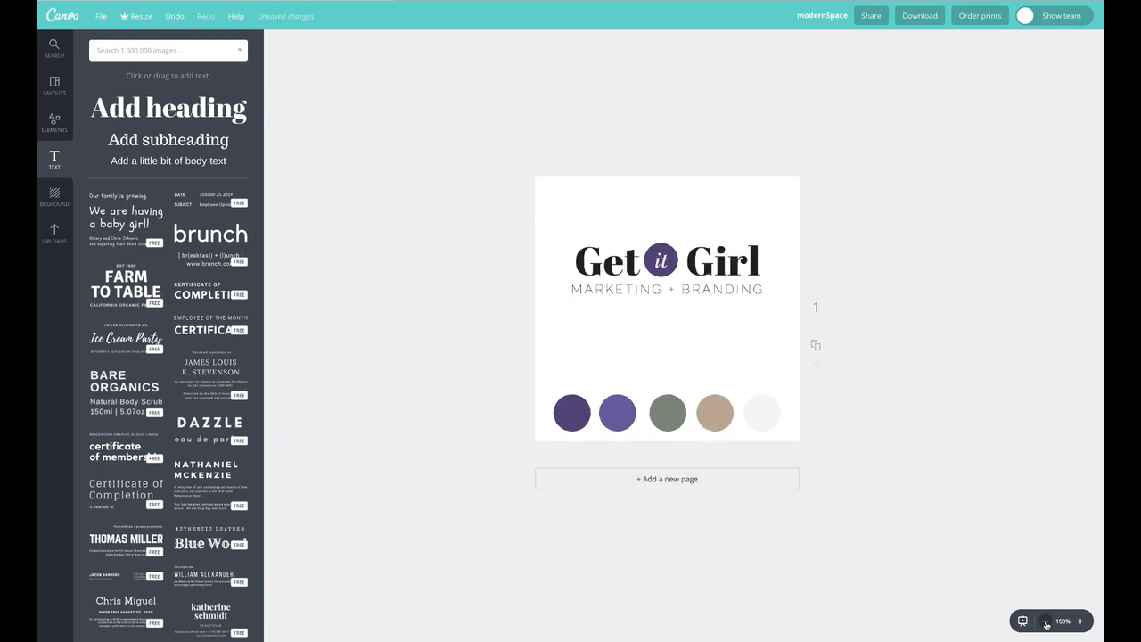
{"action": "left_click", "coordinate": [1046, 624]}
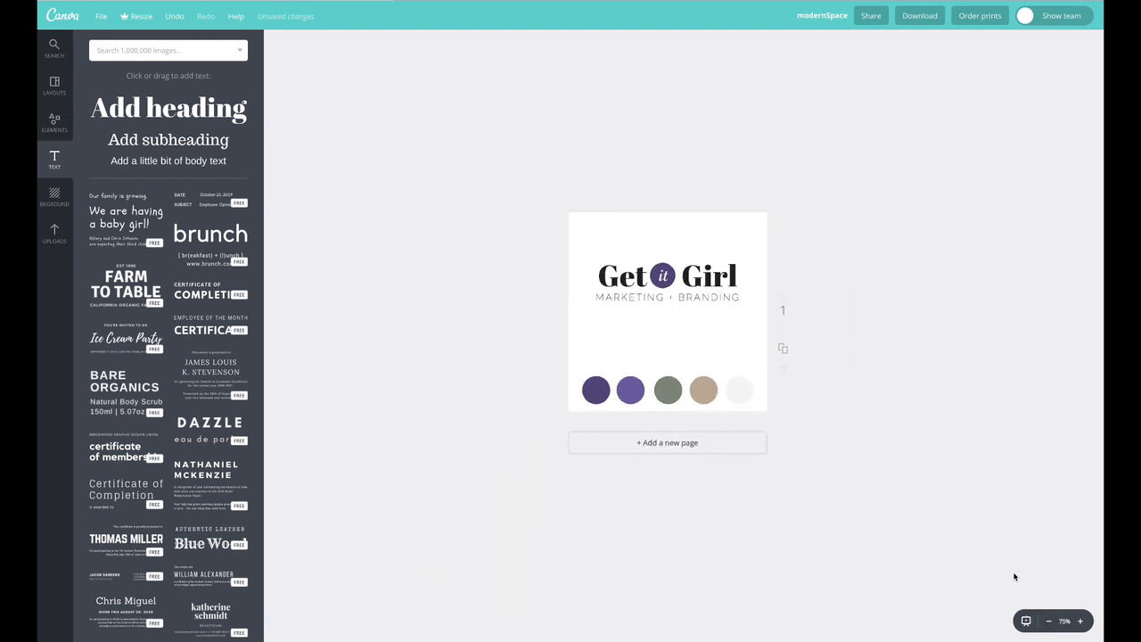
{"action": "left_click", "coordinate": [1081, 621]}
{"action": "left_click", "coordinate": [1082, 621]}
{"action": "left_click", "coordinate": [1081, 622]}
{"action": "left_click", "coordinate": [1081, 621]}
{"action": "left_click", "coordinate": [1081, 621]}
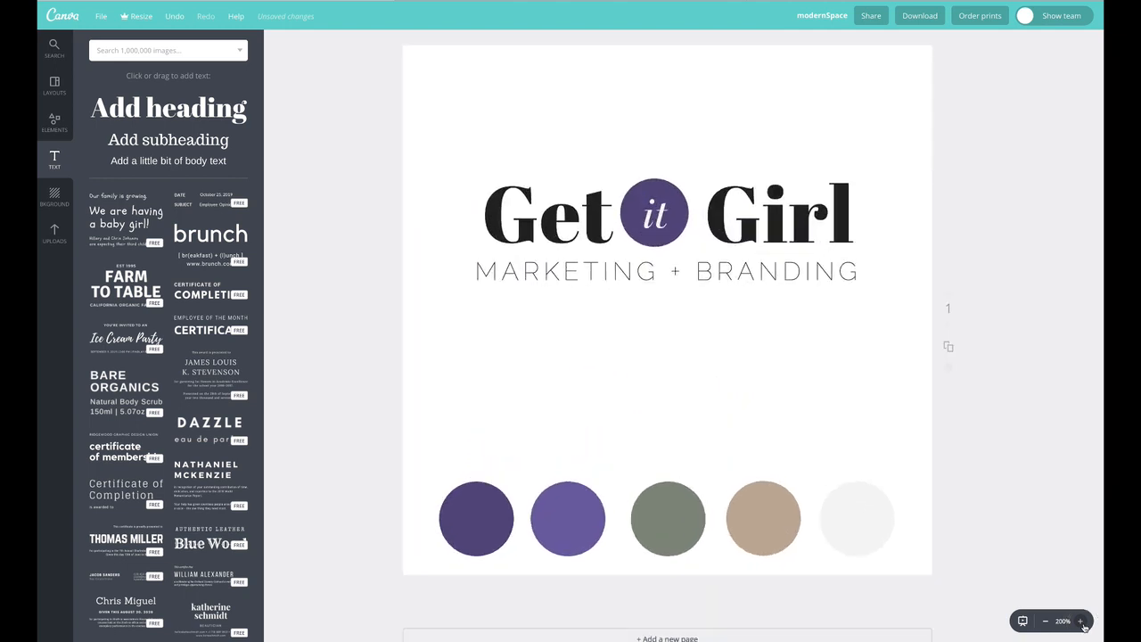
{"action": "left_click", "coordinate": [1081, 621]}
{"action": "left_click", "coordinate": [1081, 621]}
Change the subtitle font to Raleway and remove the bold styling
{"action": "left_click", "coordinate": [613, 255]}
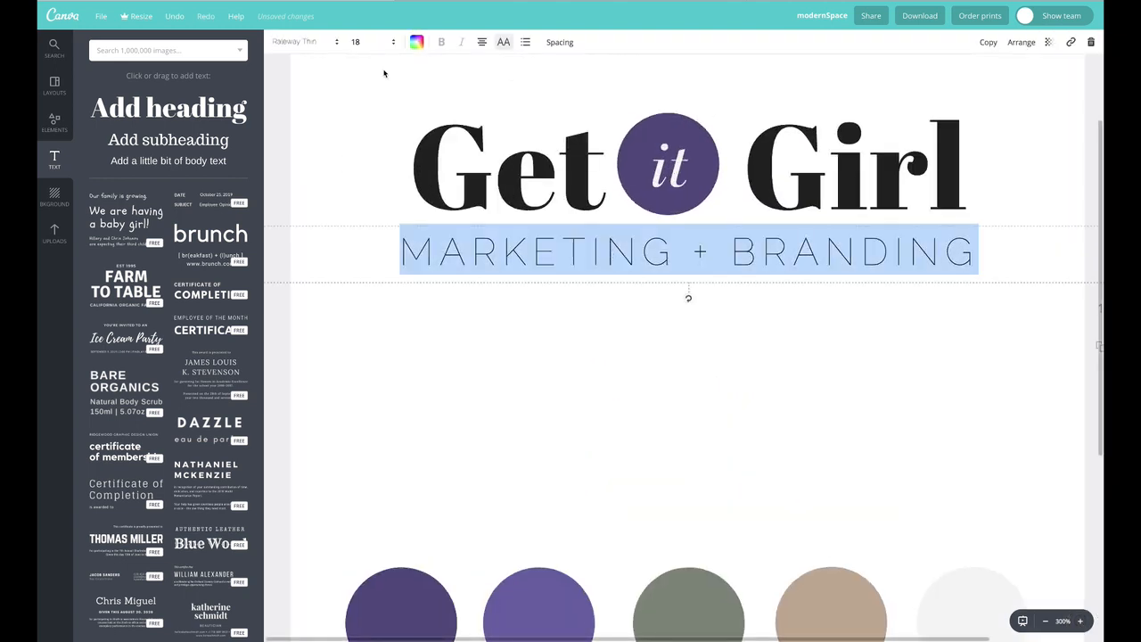
{"action": "left_click", "coordinate": [331, 41]}
{"action": "scroll", "coordinate": [384, 350], "scroll_direction": "down", "scroll_amount": 3}
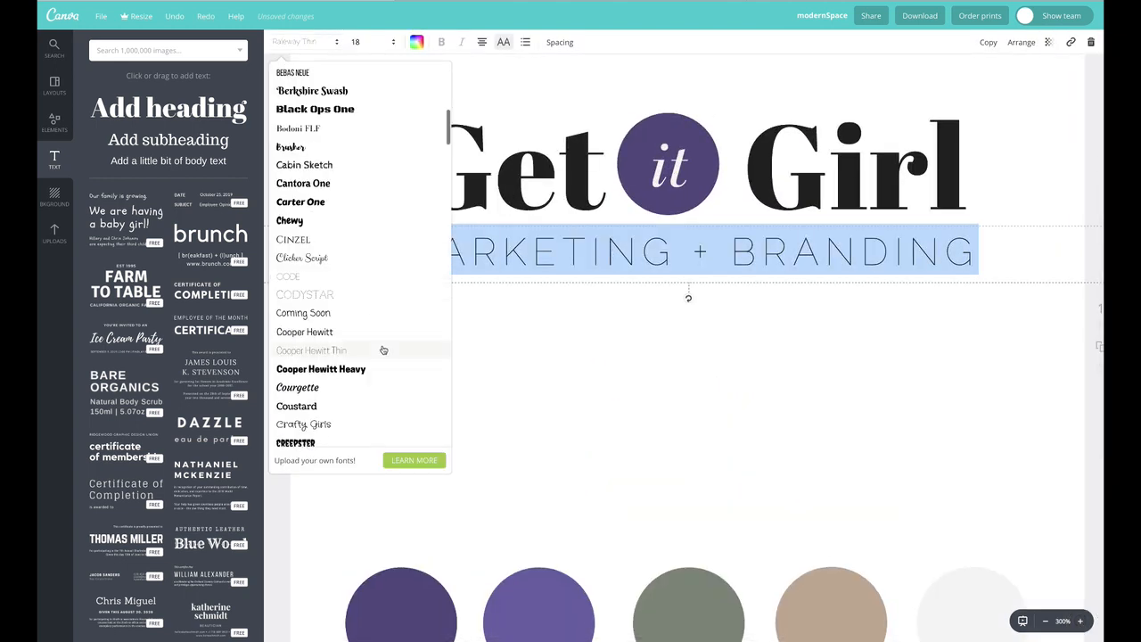
{"action": "scroll", "coordinate": [384, 350], "scroll_direction": "down", "scroll_amount": 15}
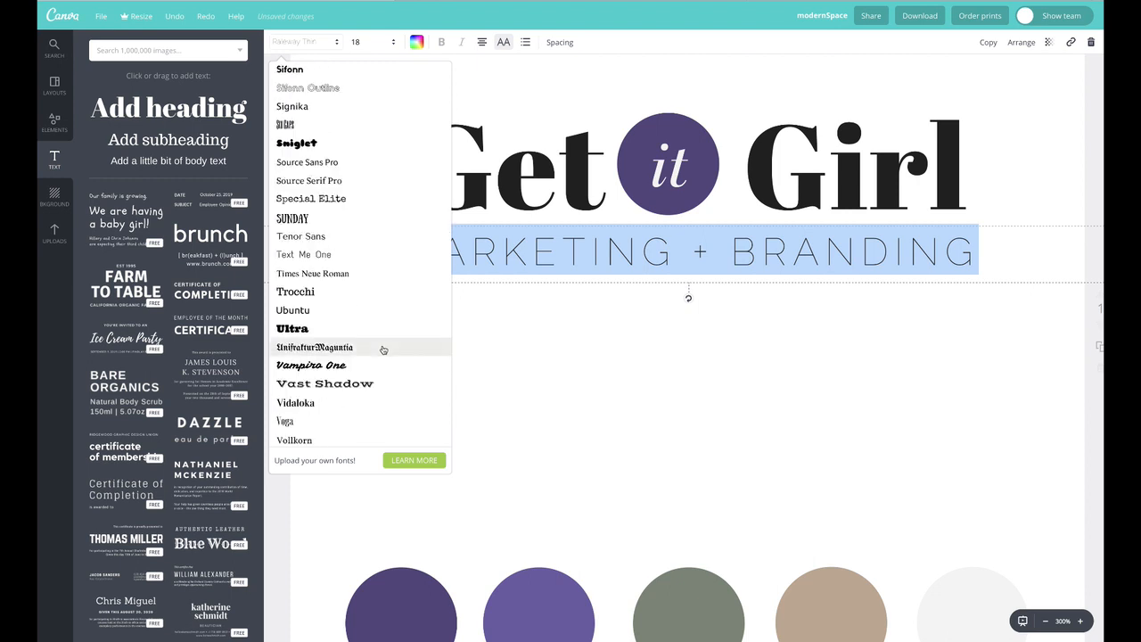
{"action": "scroll", "coordinate": [383, 349], "scroll_direction": "down", "scroll_amount": 3}
{"action": "scroll", "coordinate": [382, 349], "scroll_direction": "up", "scroll_amount": 5}
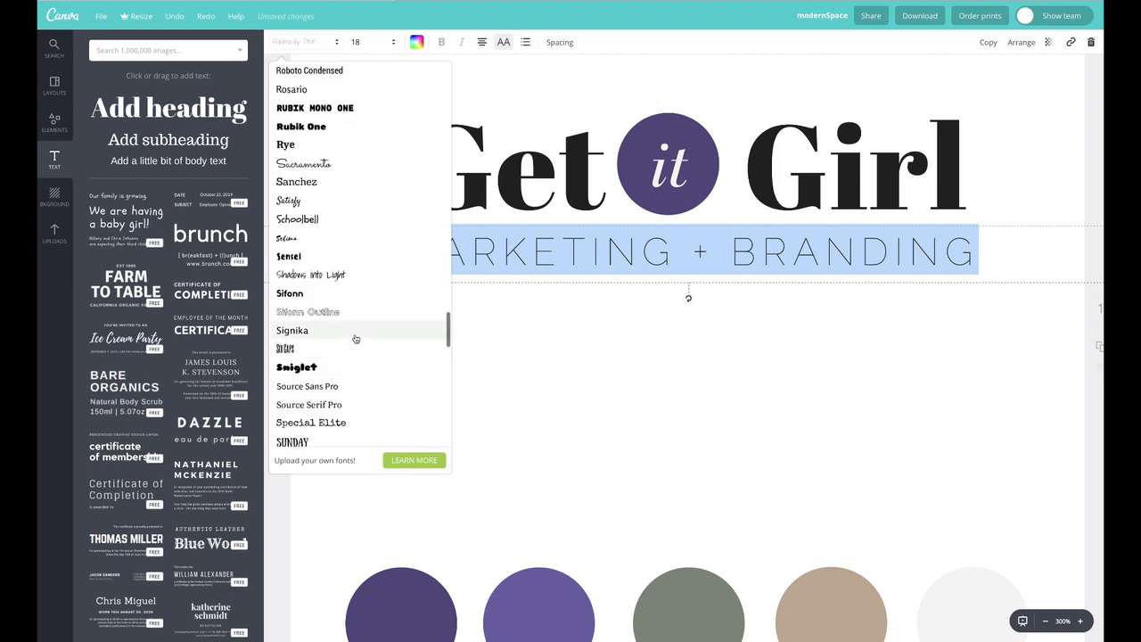
{"action": "scroll", "coordinate": [355, 338], "scroll_direction": "up", "scroll_amount": 3}
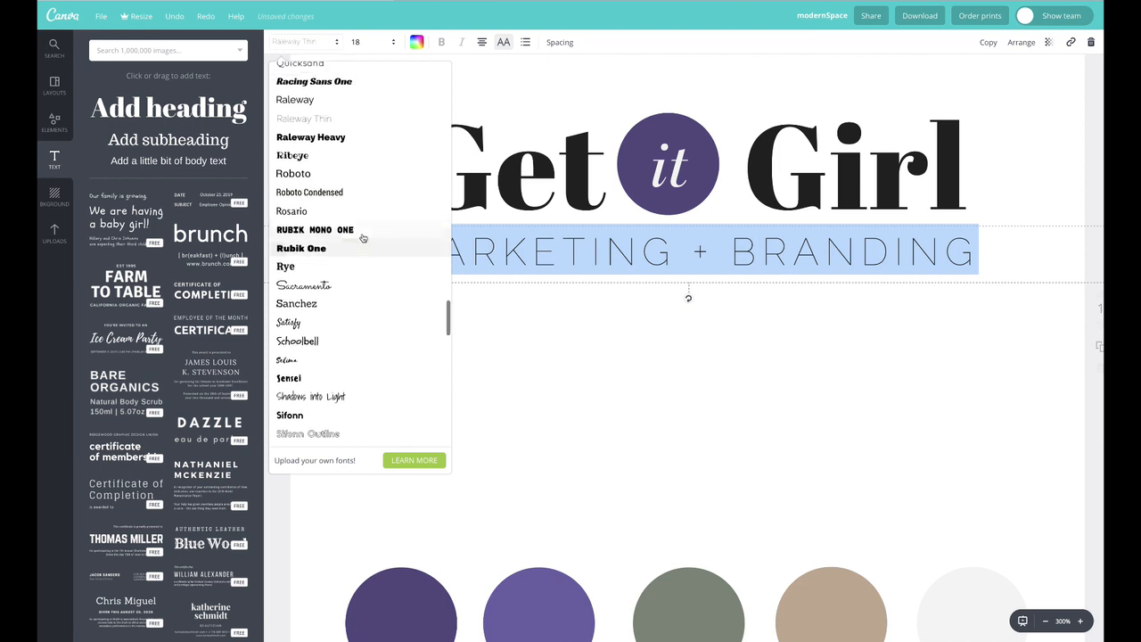
{"action": "left_click", "coordinate": [313, 99]}
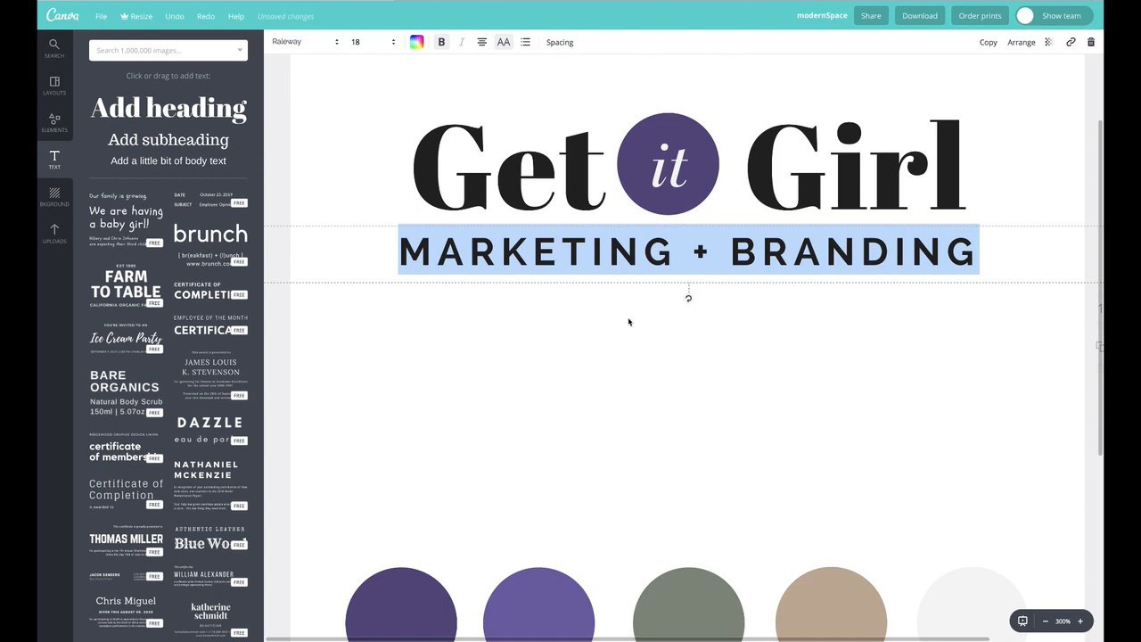
{"action": "key", "text": "ctrl+b"}
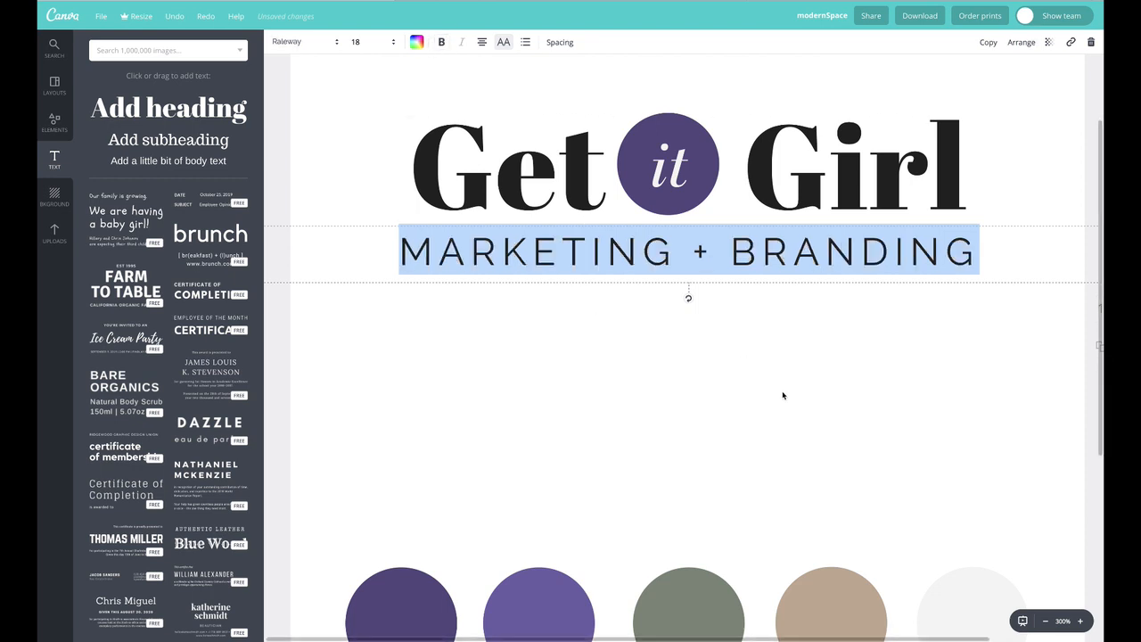
Reduce the subtitle's letter spacing and nudge it to centre it under the title
{"action": "left_click", "coordinate": [775, 395]}
{"action": "left_click_drag", "start_coordinate": [740, 259], "coordinate": [748, 259]}
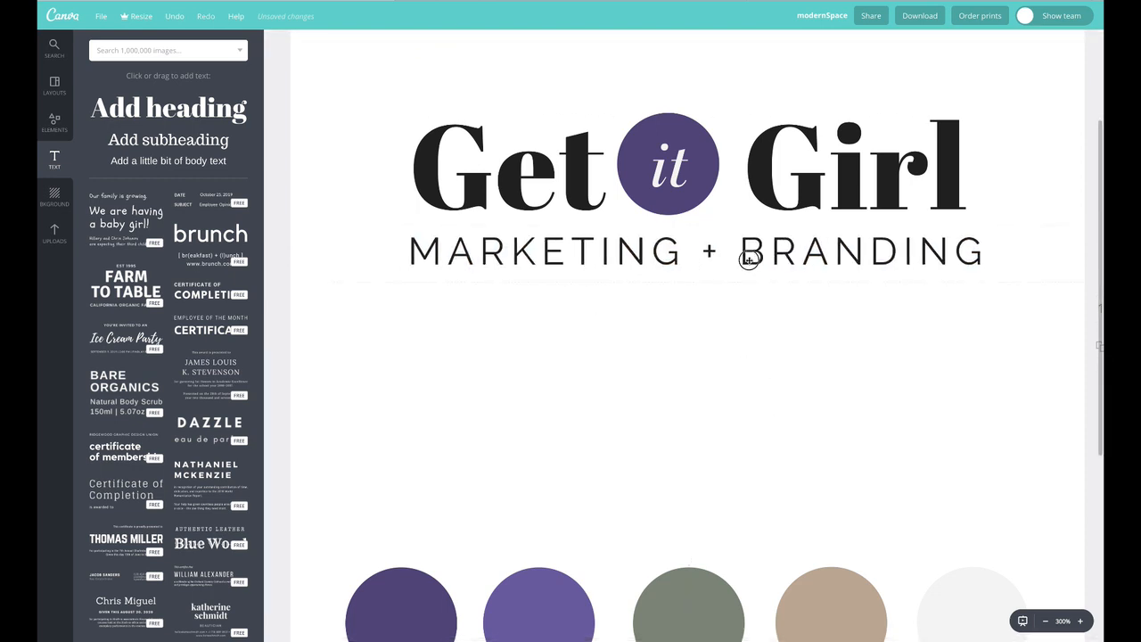
{"action": "left_click", "coordinate": [749, 259]}
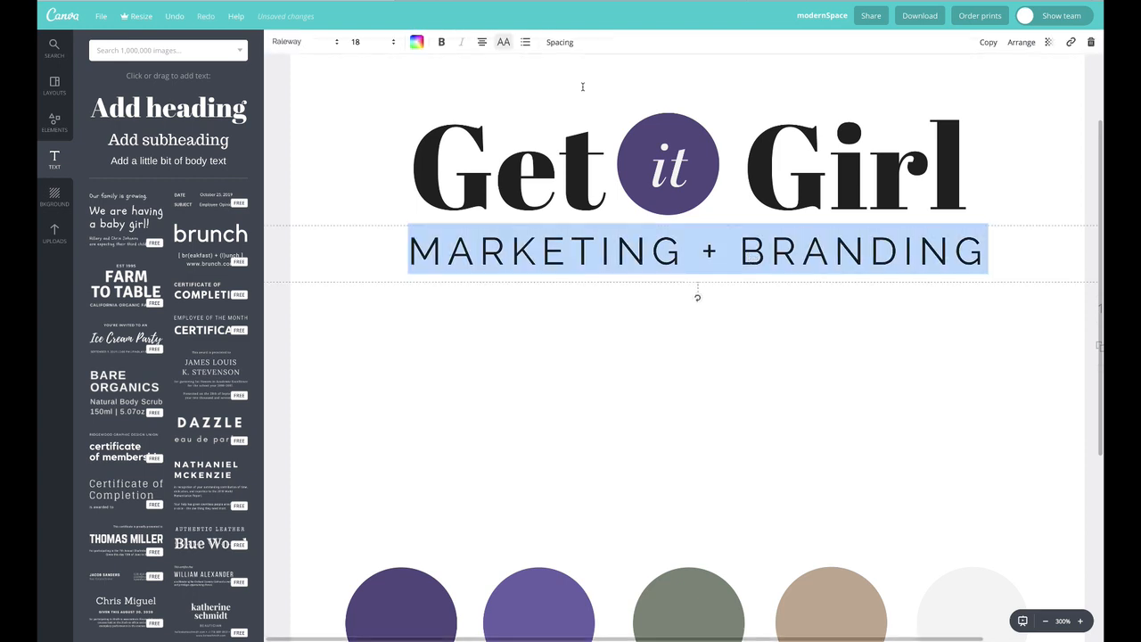
{"action": "left_click", "coordinate": [560, 42]}
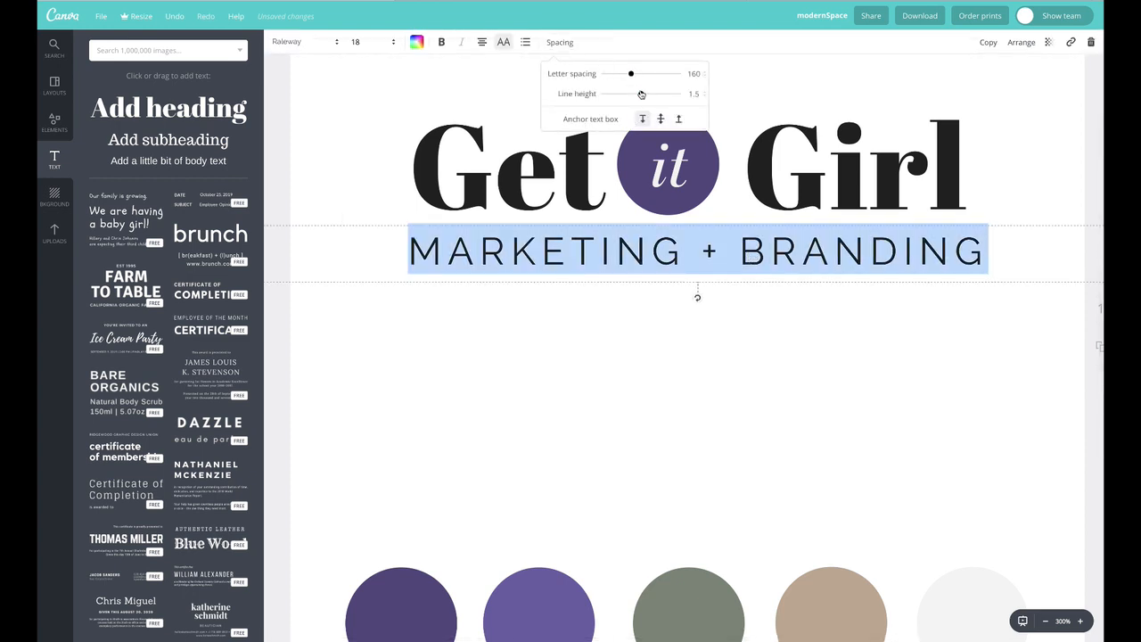
{"action": "left_click_drag", "start_coordinate": [641, 94], "coordinate": [626, 75]}
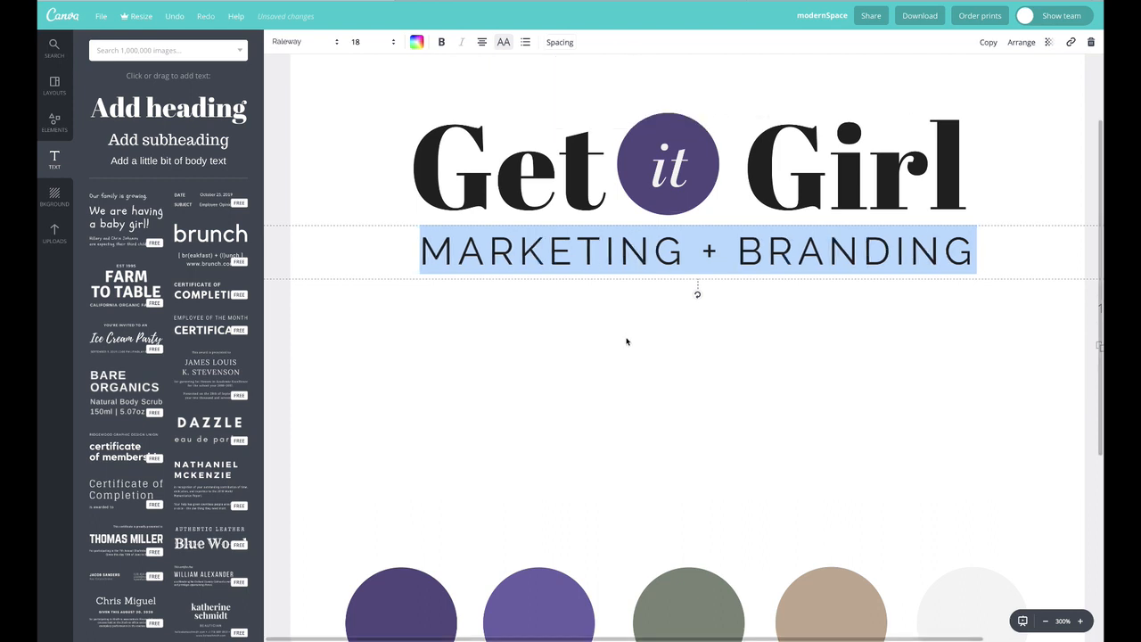
{"action": "left_click_drag", "start_coordinate": [656, 258], "coordinate": [650, 258]}
{"action": "left_click", "coordinate": [717, 404]}
Send the "Get it Girl" title text box backward in the layer order
{"action": "scroll", "coordinate": [717, 403], "scroll_direction": "up", "scroll_amount": 1}
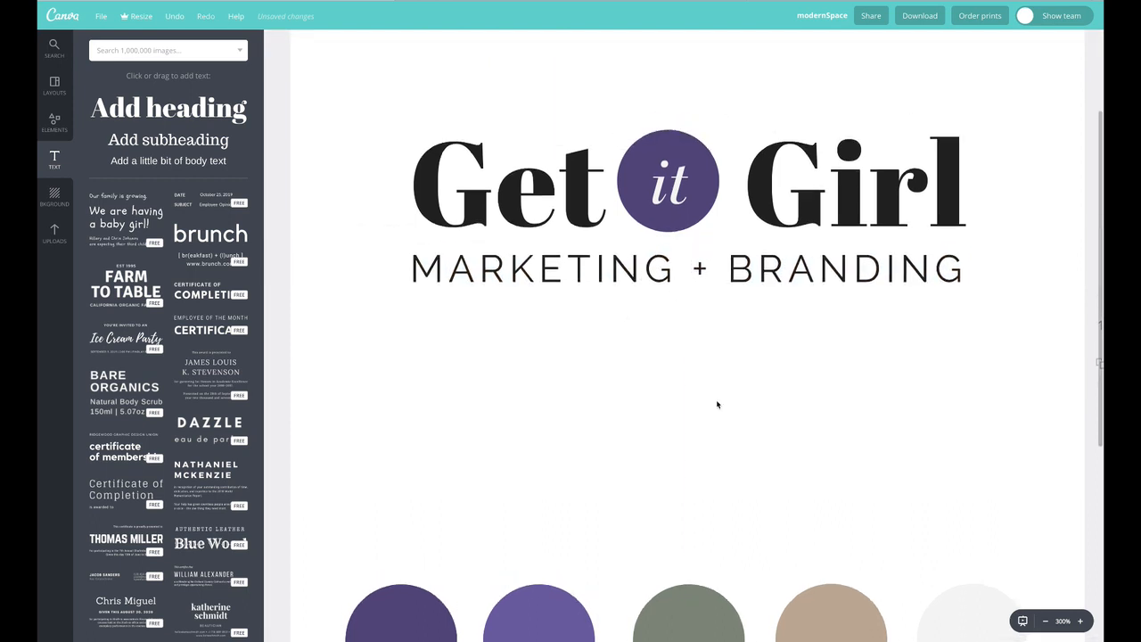
{"action": "scroll", "coordinate": [718, 404], "scroll_direction": "up", "scroll_amount": 1}
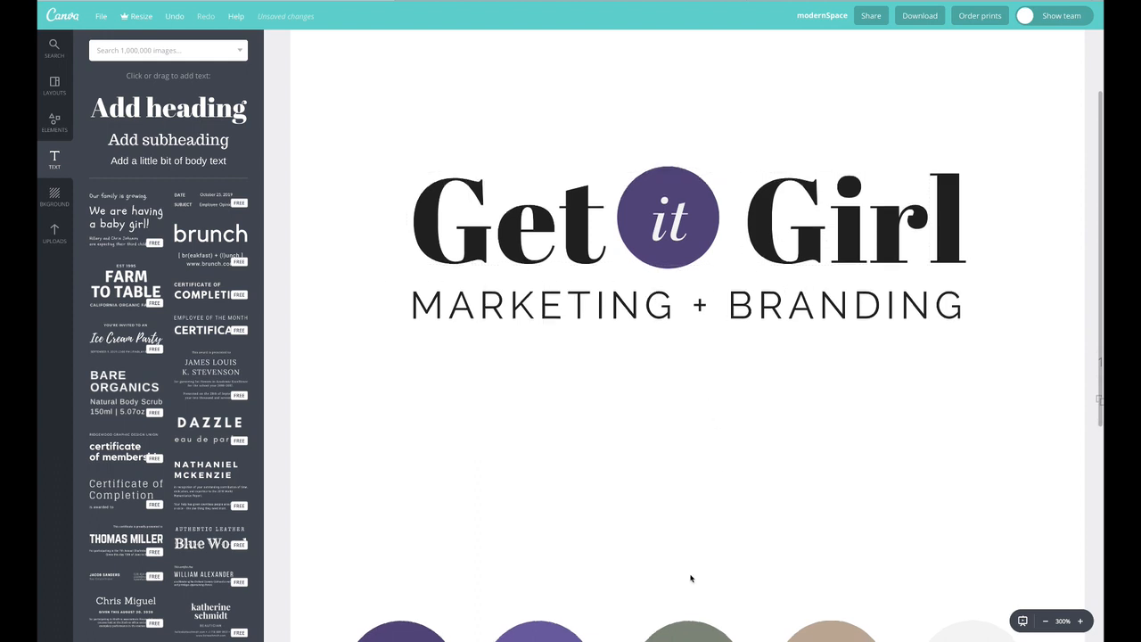
{"action": "scroll", "coordinate": [678, 548], "scroll_direction": "down", "scroll_amount": 2}
{"action": "scroll", "coordinate": [723, 438], "scroll_direction": "up", "scroll_amount": 1}
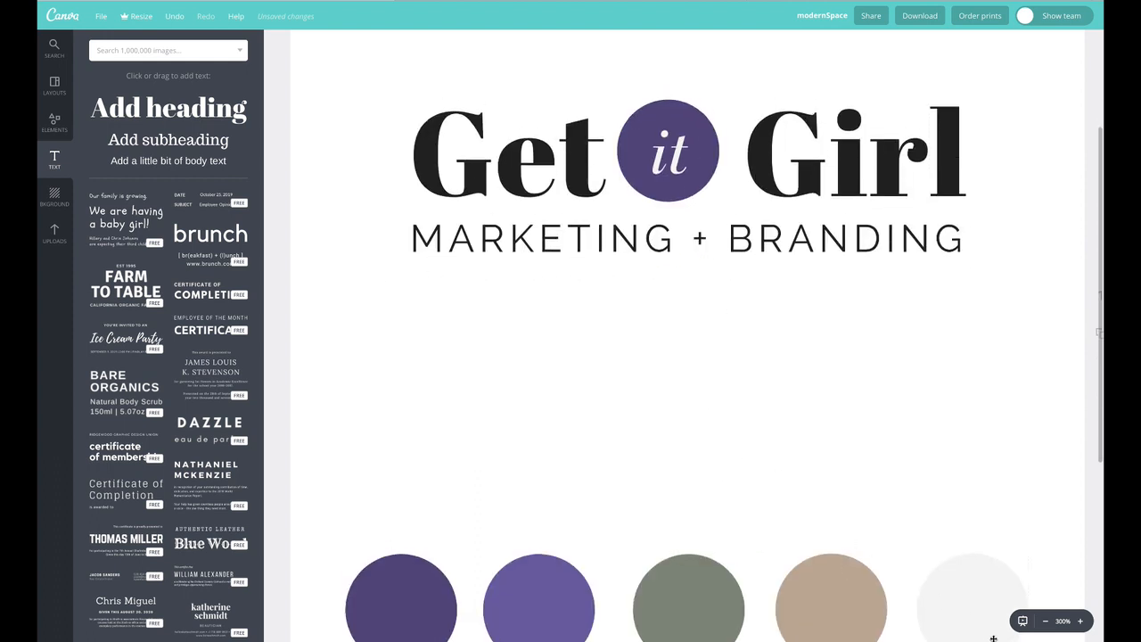
{"action": "left_click", "coordinate": [1044, 621]}
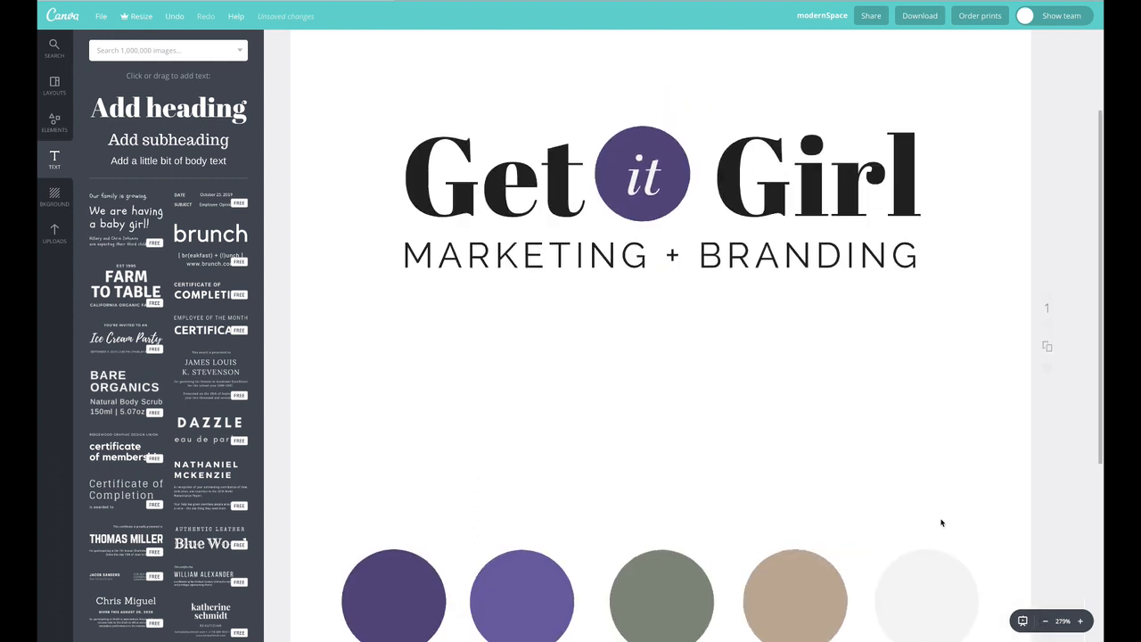
{"action": "left_click", "coordinate": [1045, 621]}
{"action": "double_click", "coordinate": [660, 228]}
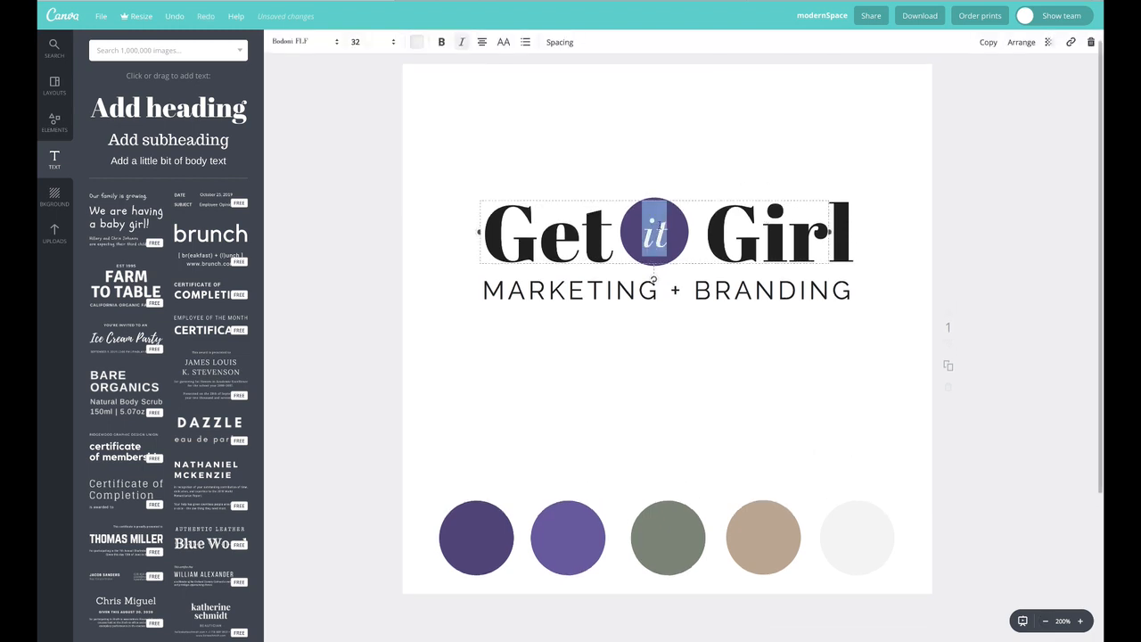
{"action": "left_click", "coordinate": [503, 172]}
{"action": "left_click", "coordinate": [500, 226]}
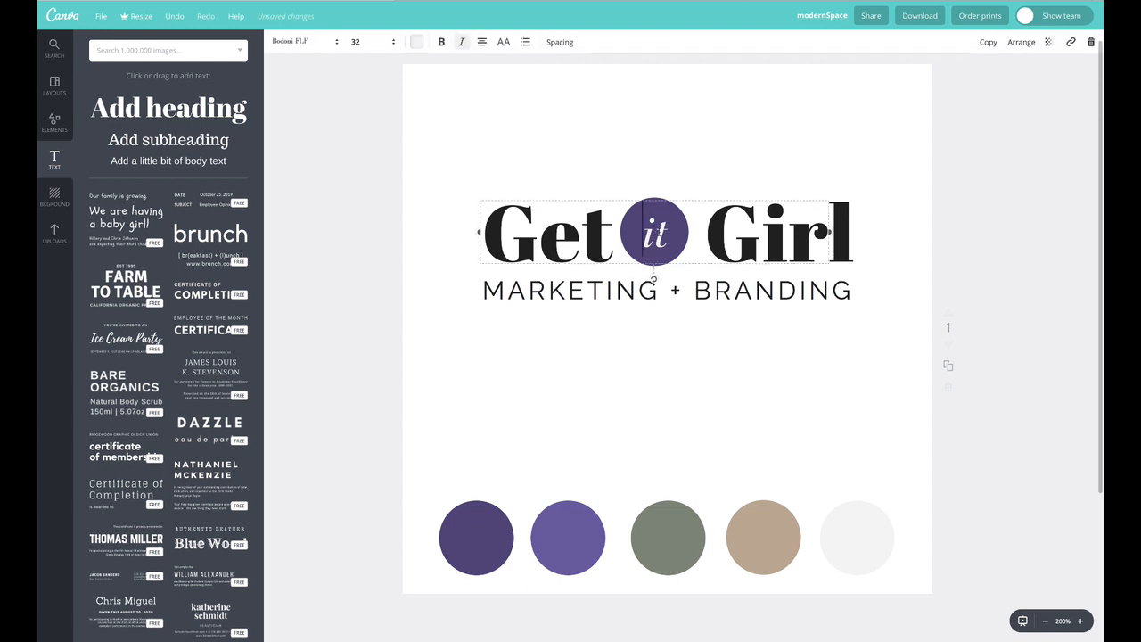
{"action": "left_click", "coordinate": [1022, 42]}
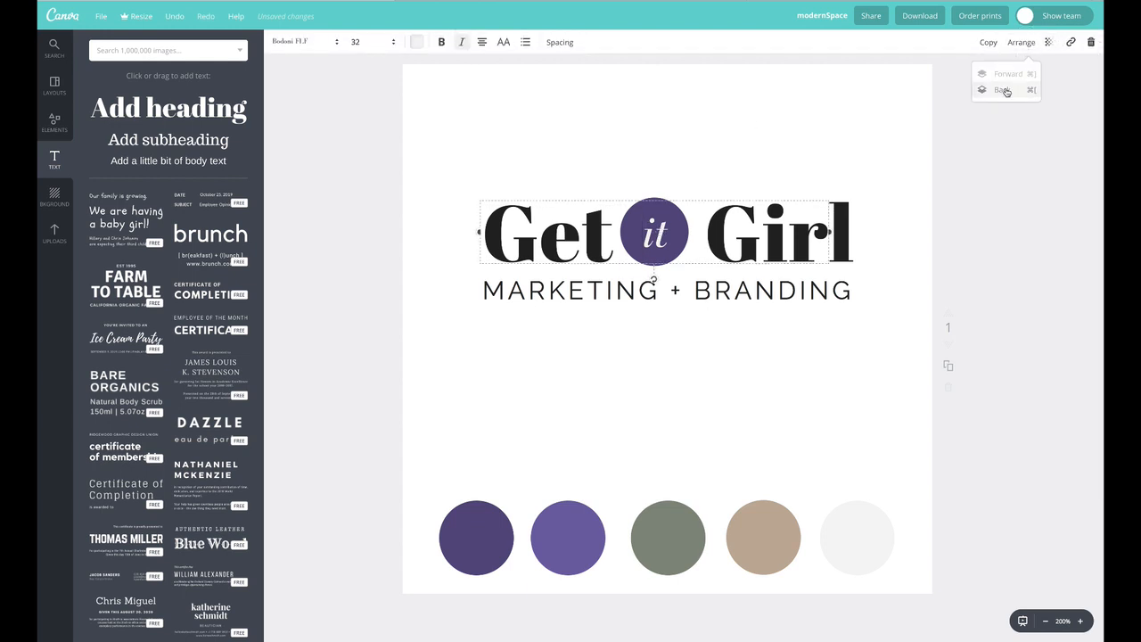
{"action": "left_click", "coordinate": [1006, 92]}
{"action": "left_click", "coordinate": [833, 133]}
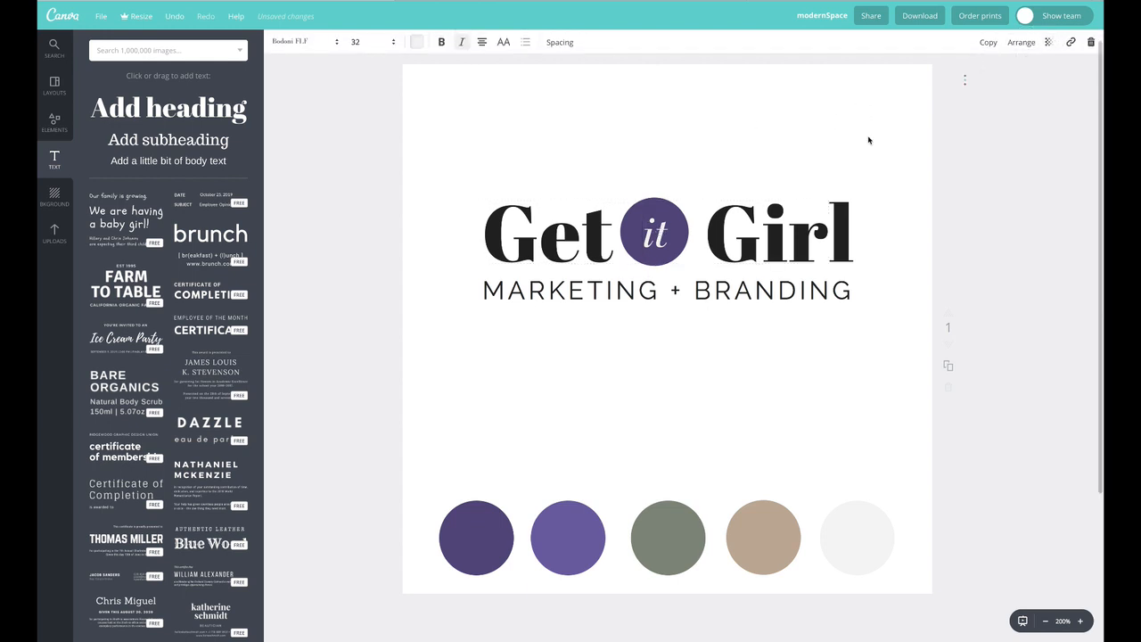
Select all the title text and change its font to League Spartan
{"action": "left_click", "coordinate": [845, 227]}
{"action": "left_click_drag", "start_coordinate": [845, 226], "coordinate": [542, 253]}
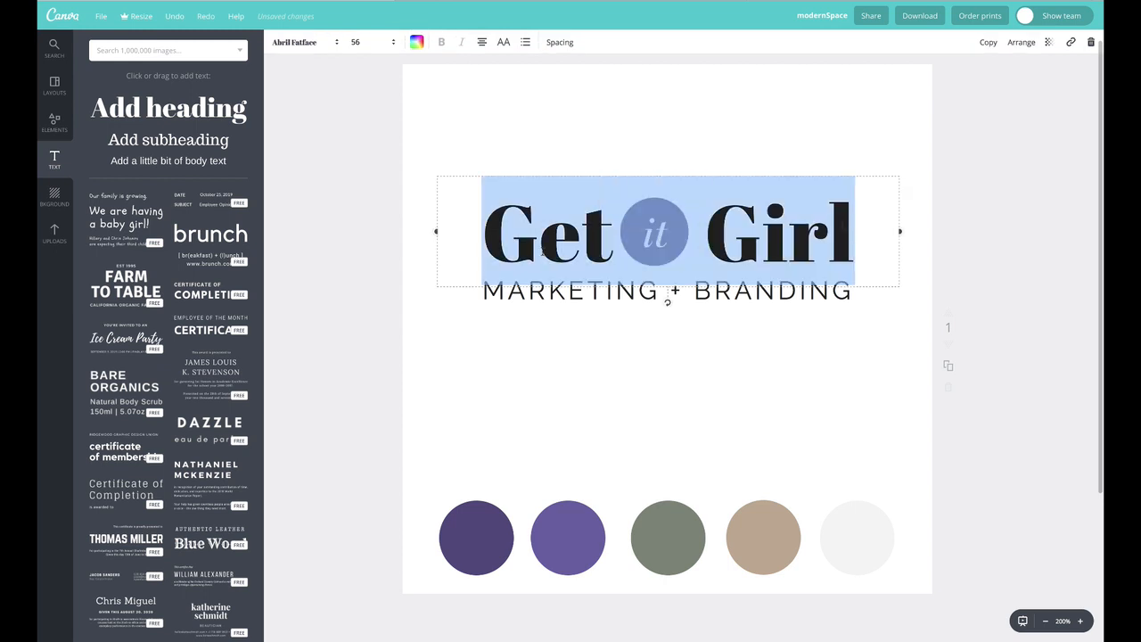
{"action": "left_click", "coordinate": [307, 43]}
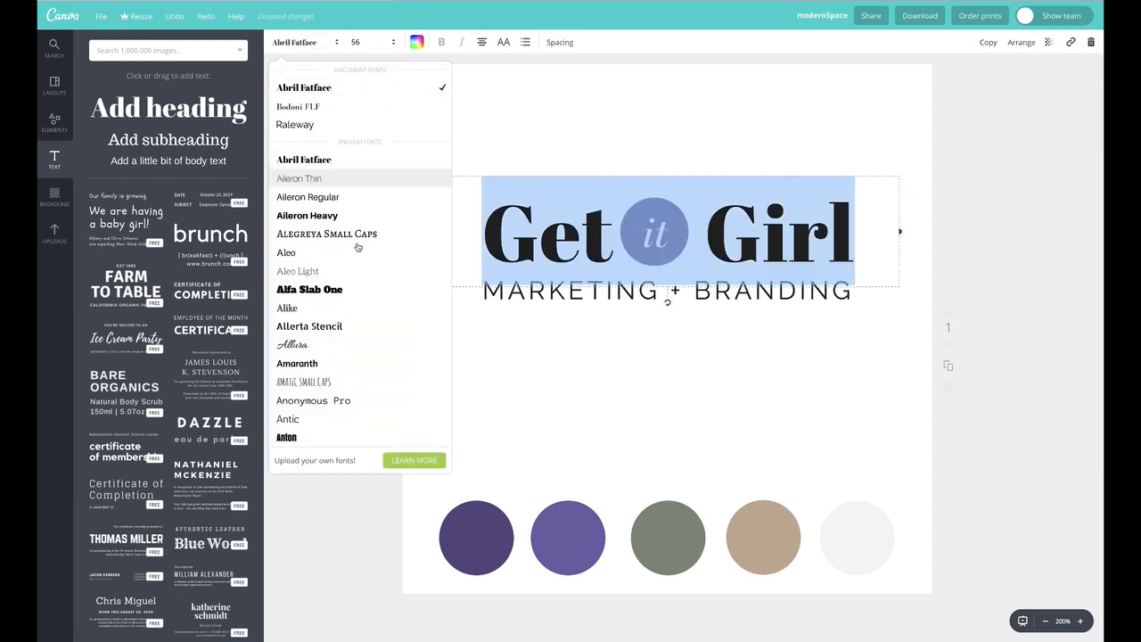
{"action": "scroll", "coordinate": [348, 320], "scroll_direction": "down", "scroll_amount": 4}
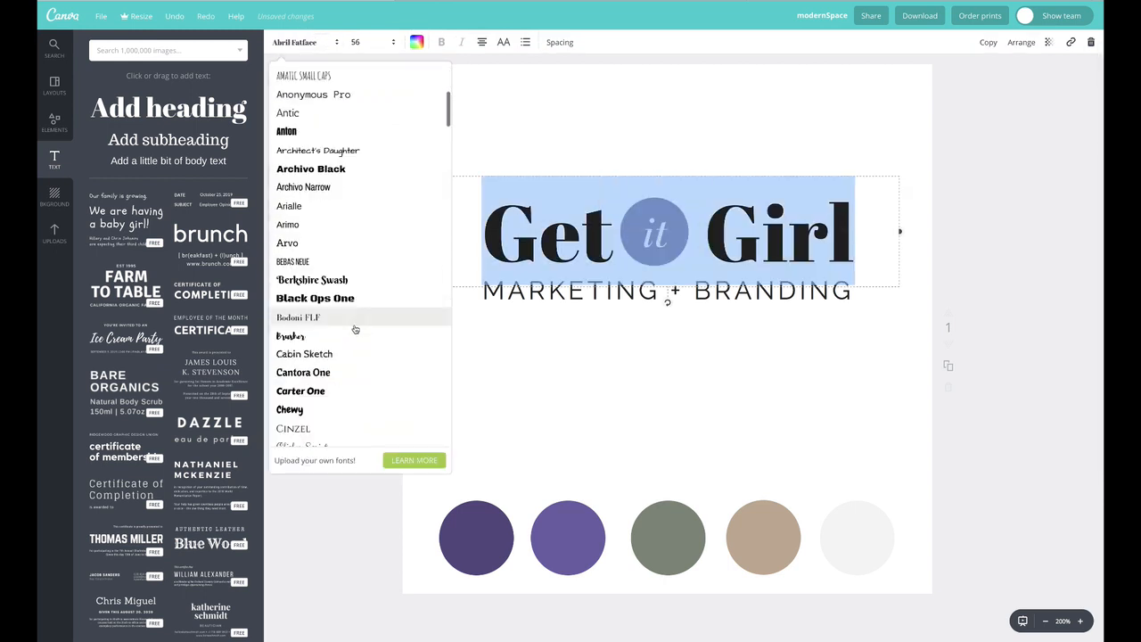
{"action": "scroll", "coordinate": [354, 326], "scroll_direction": "down", "scroll_amount": 6}
{"action": "scroll", "coordinate": [354, 329], "scroll_direction": "down", "scroll_amount": 7}
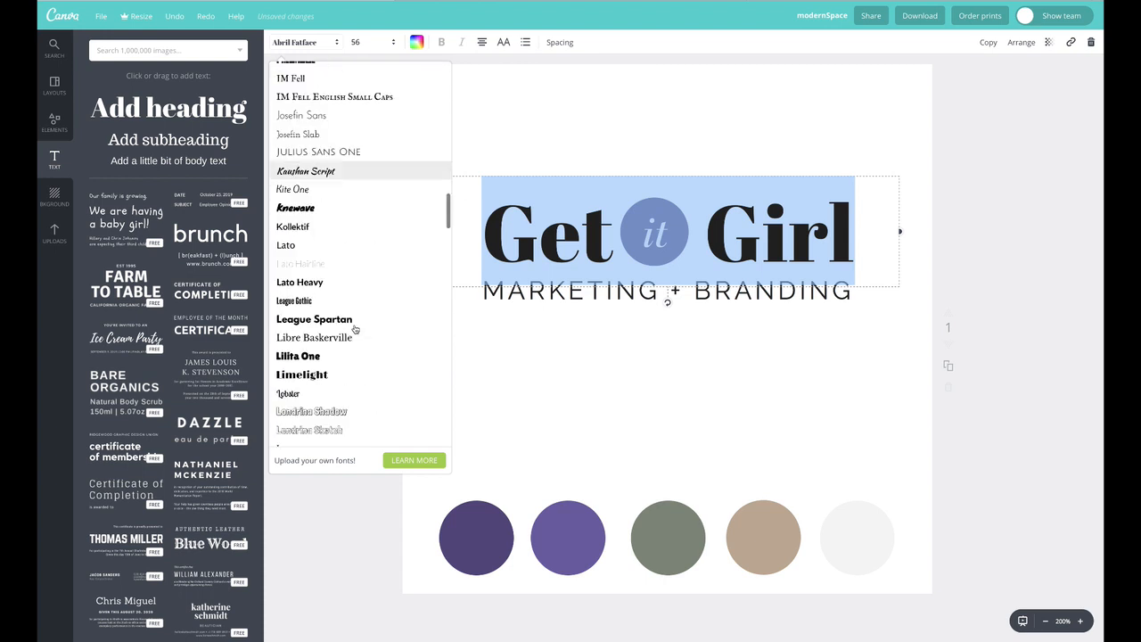
{"action": "left_click", "coordinate": [354, 327]}
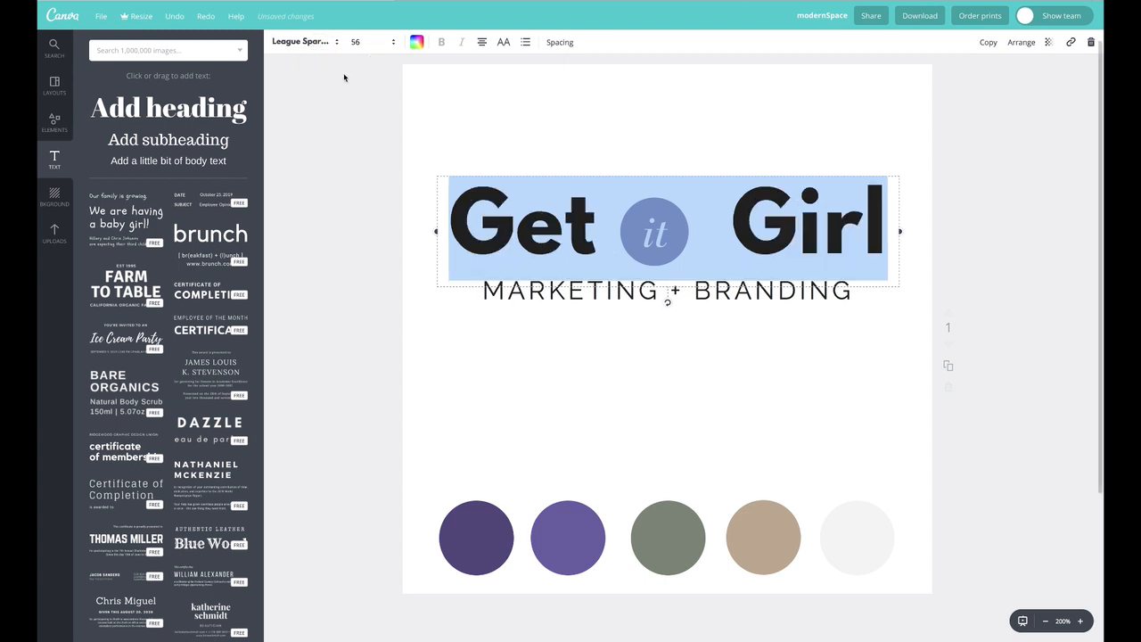
{"action": "left_click", "coordinate": [420, 88]}
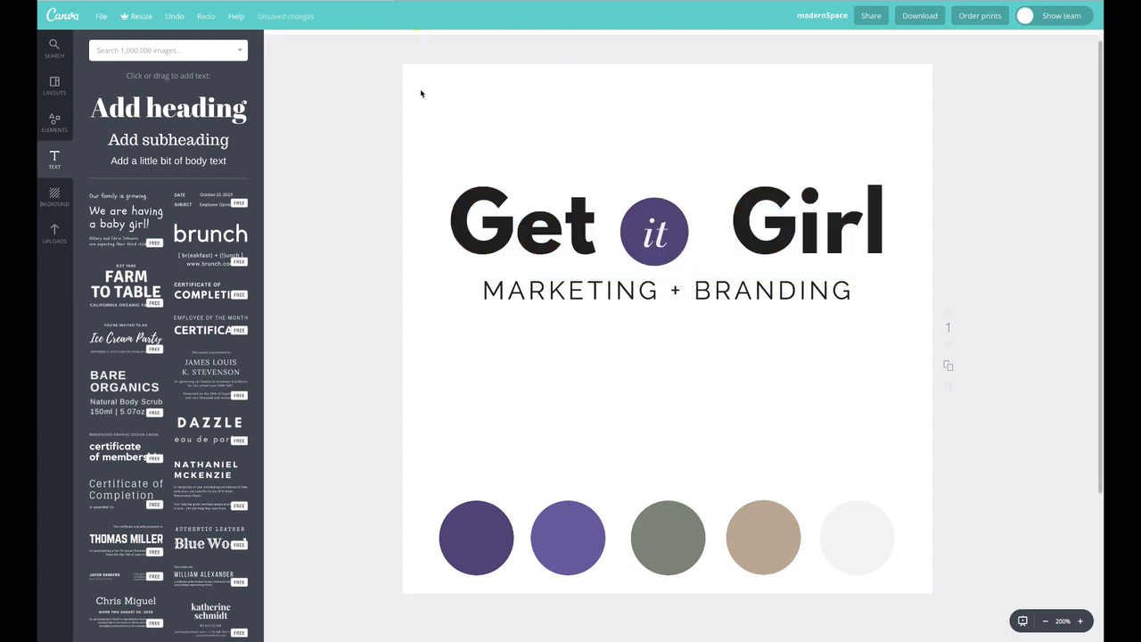
Change the title font to Bodoni FLF
{"action": "left_click", "coordinate": [522, 212]}
{"action": "left_click", "coordinate": [331, 42]}
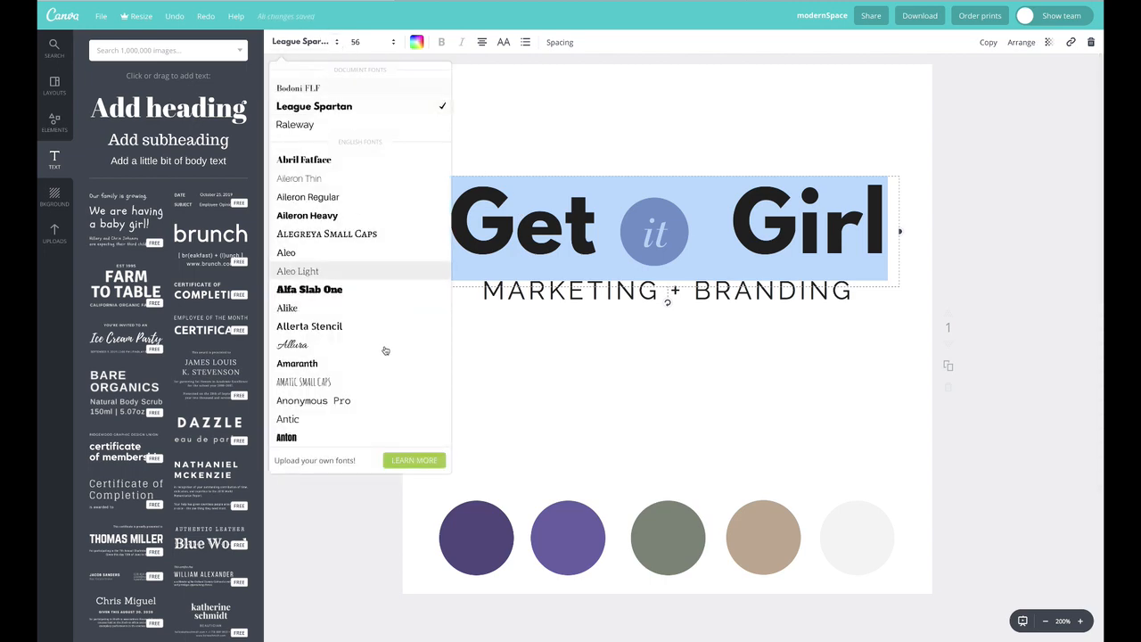
{"action": "scroll", "coordinate": [385, 350], "scroll_direction": "down", "scroll_amount": 5}
{"action": "scroll", "coordinate": [383, 349], "scroll_direction": "down", "scroll_amount": 10}
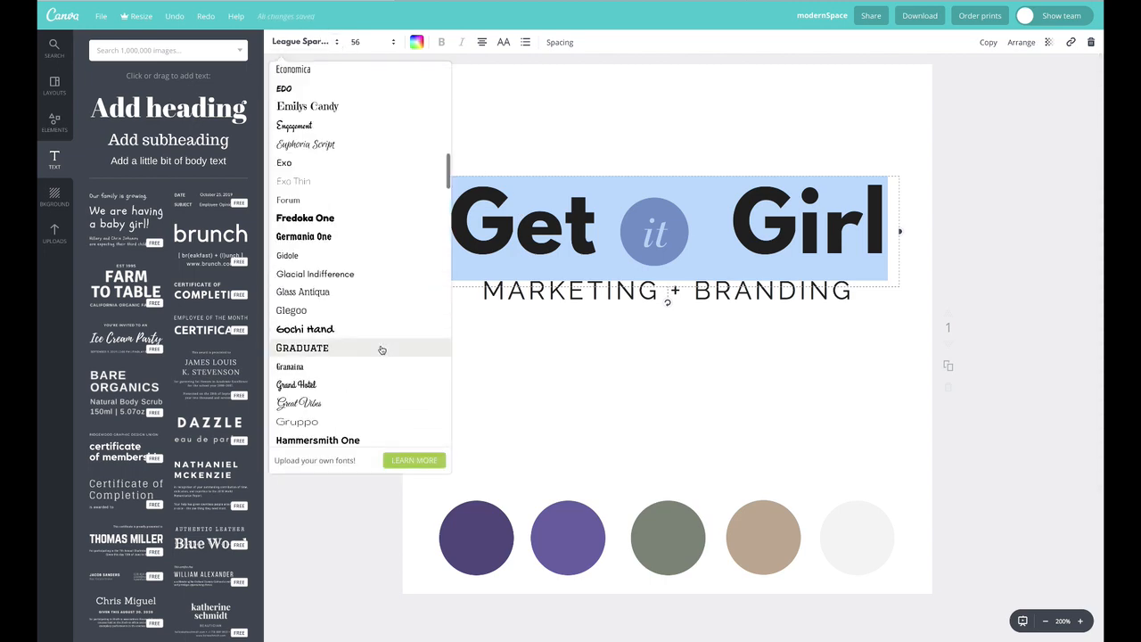
{"action": "scroll", "coordinate": [382, 349], "scroll_direction": "down", "scroll_amount": 12}
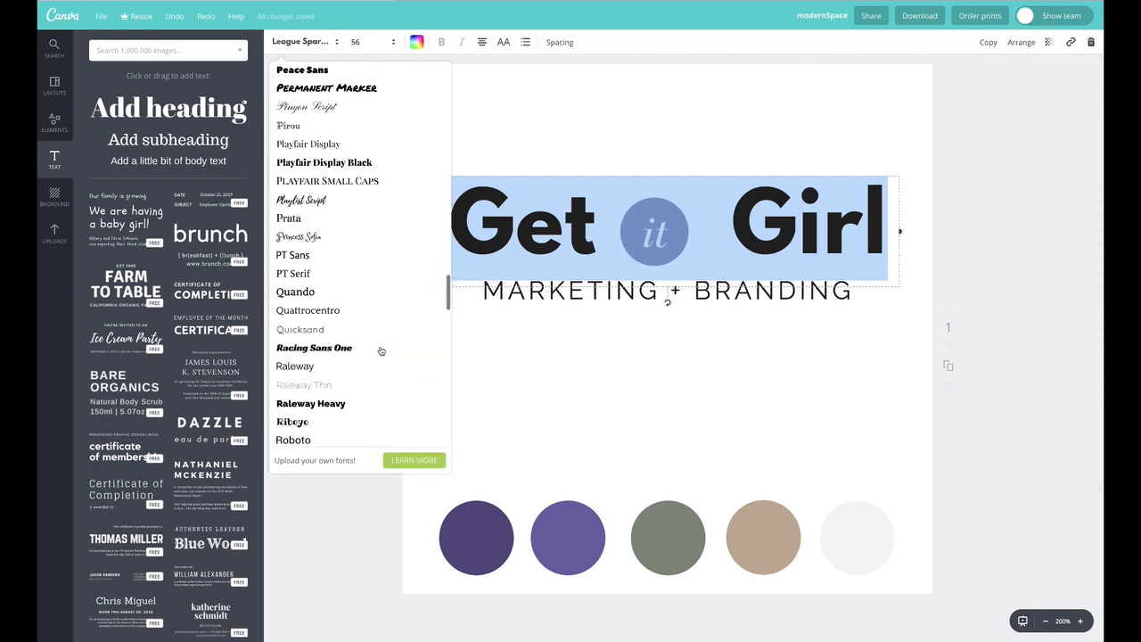
{"action": "scroll", "coordinate": [381, 350], "scroll_direction": "up", "scroll_amount": 20}
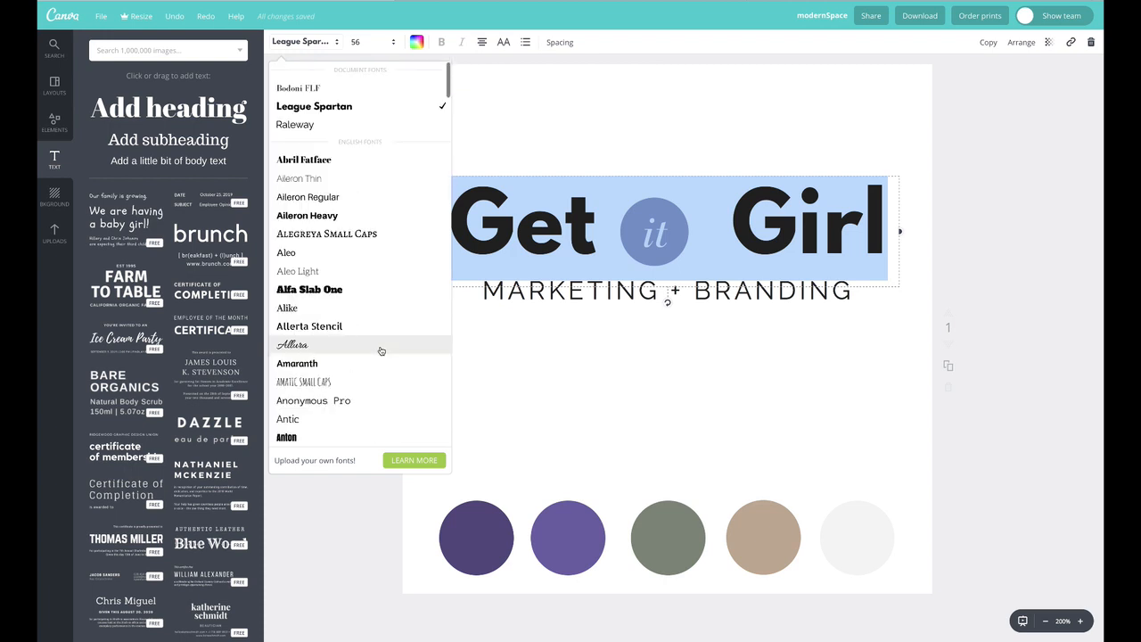
{"action": "left_click", "coordinate": [330, 88]}
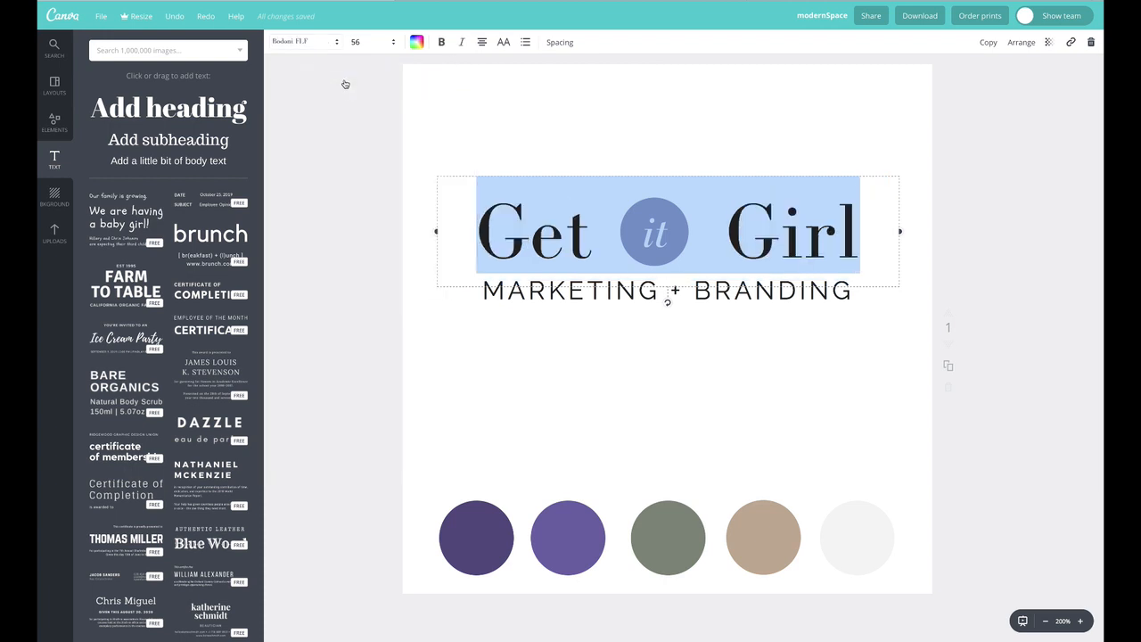
{"action": "left_click", "coordinate": [324, 145]}
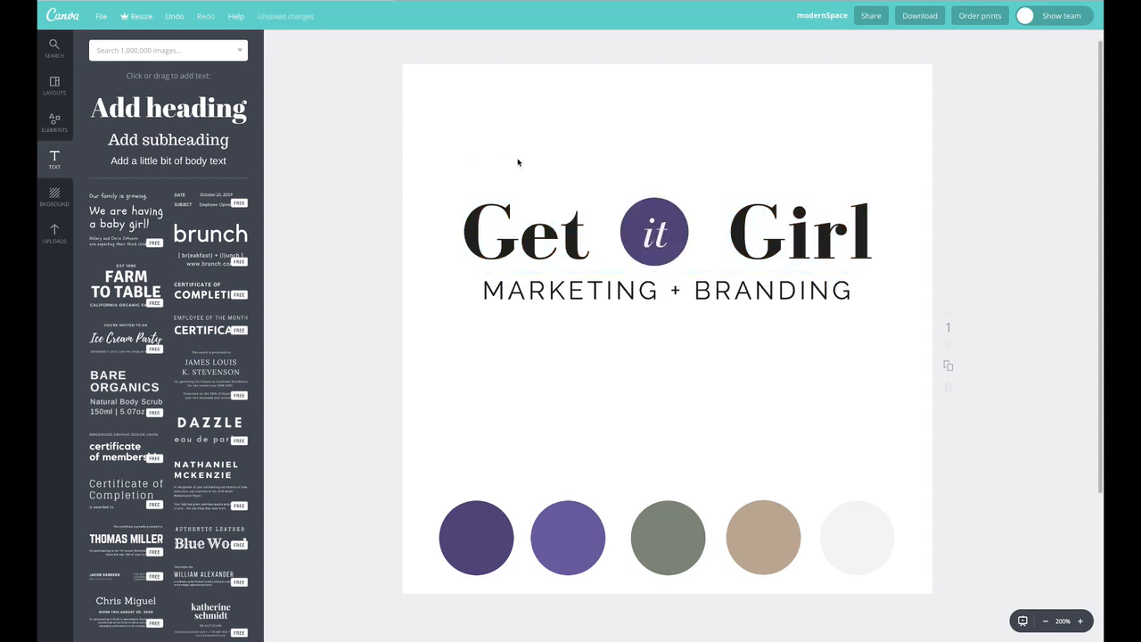
Undo the title font changes and nudge the title slightly into place
{"action": "left_click", "coordinate": [582, 191]}
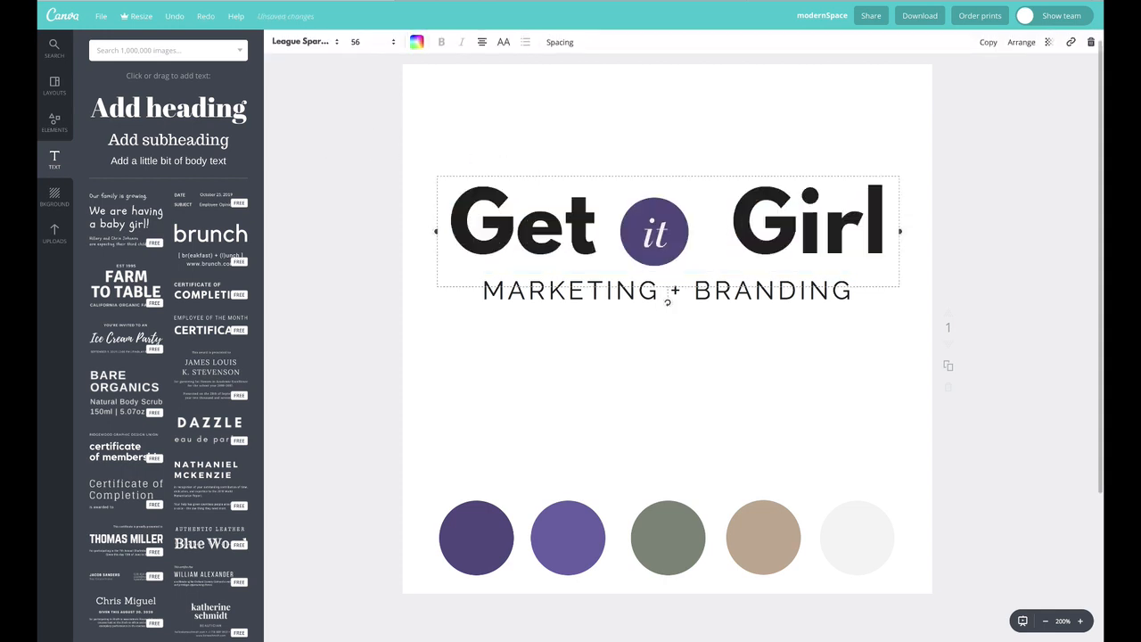
{"action": "key", "text": "ctrl+z"}
{"action": "left_click_drag", "start_coordinate": [766, 226], "coordinate": [762, 222]}
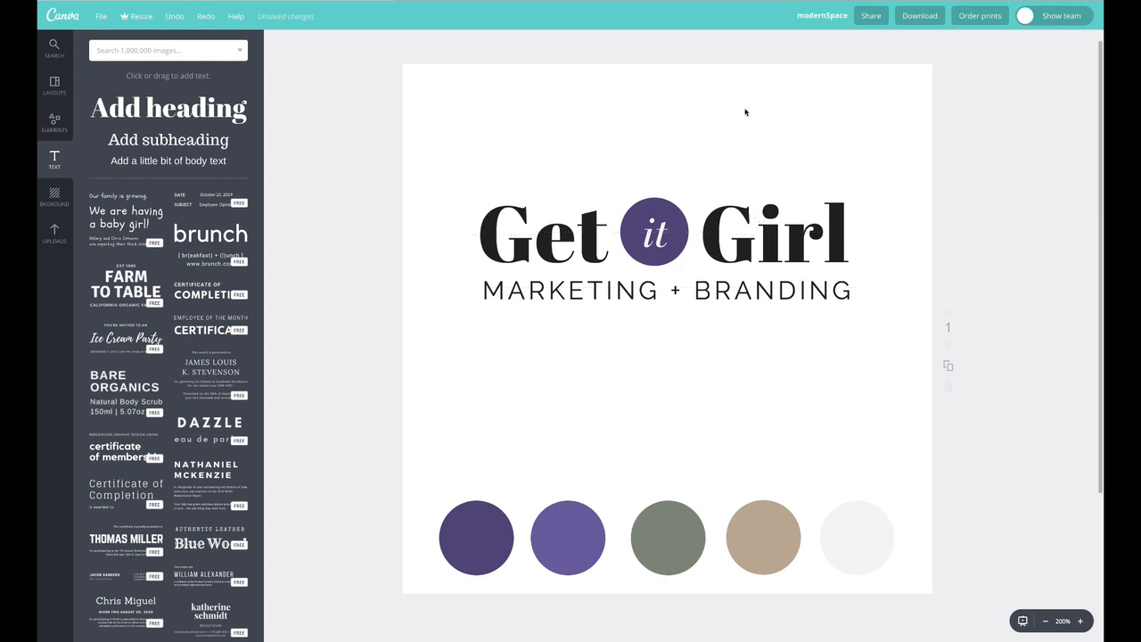
Select all the subtitle text and change its colour to the tan document colour
{"action": "double_click", "coordinate": [763, 293]}
{"action": "key", "text": "ctrl+a"}
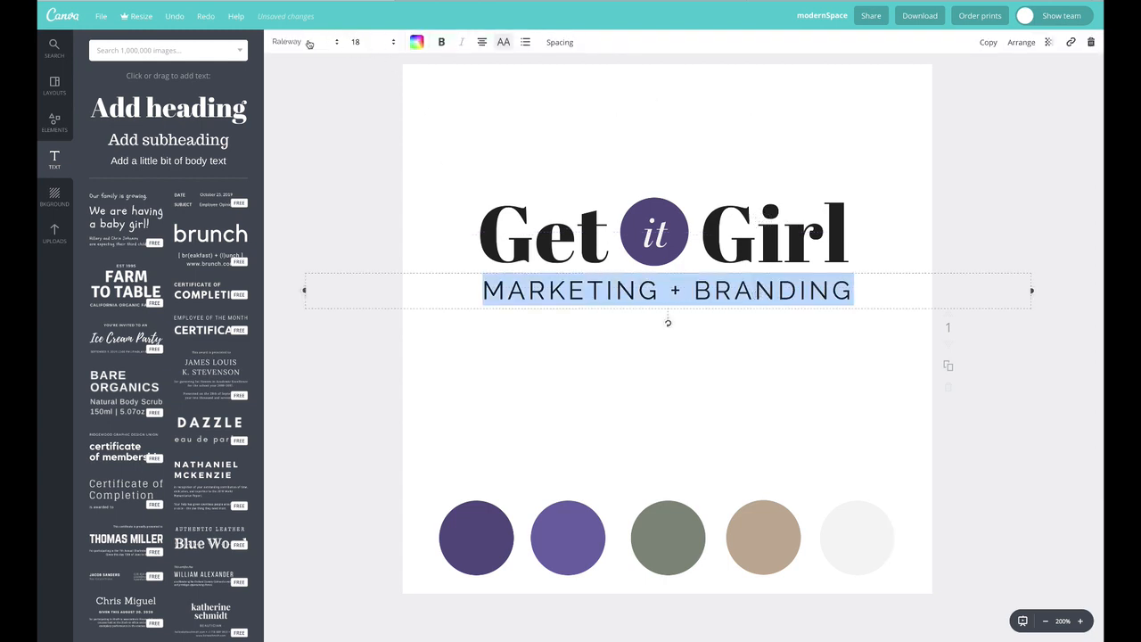
{"action": "left_click", "coordinate": [416, 42]}
{"action": "left_click", "coordinate": [466, 93]}
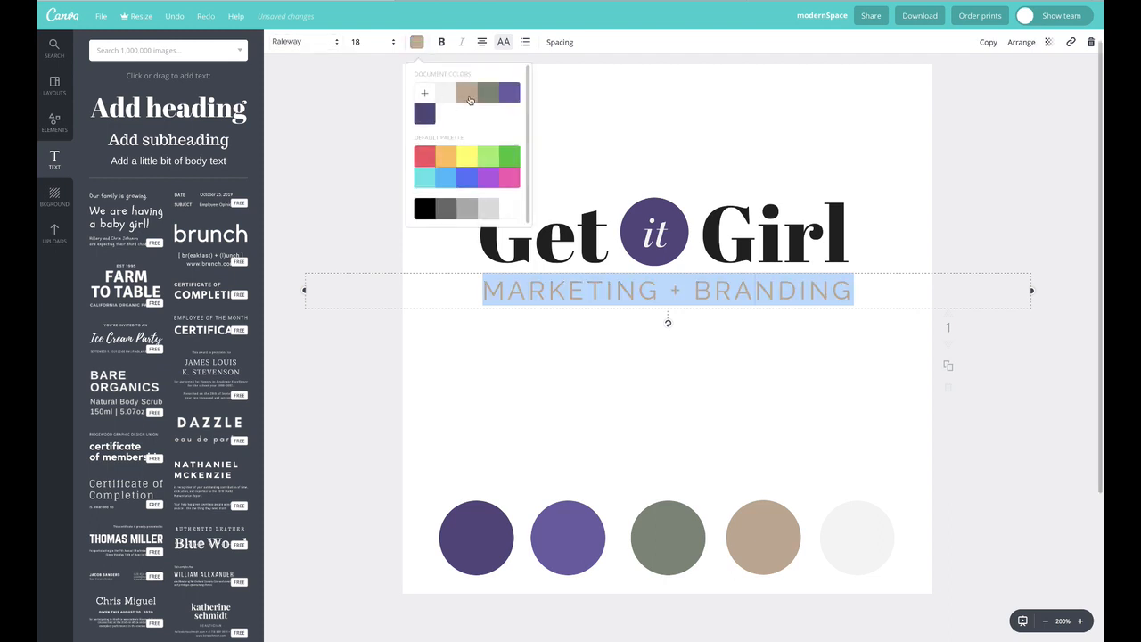
Select all the title text and change its colour to the tan document colour
{"action": "key", "text": "Escape"}
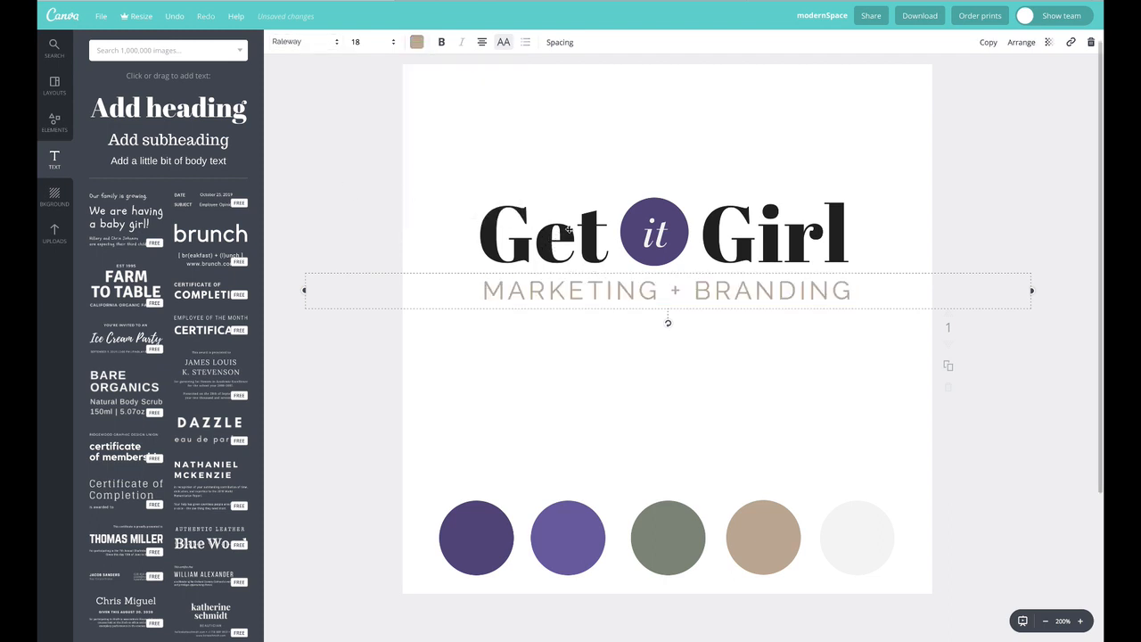
{"action": "left_click", "coordinate": [567, 230]}
{"action": "double_click", "coordinate": [568, 228]}
{"action": "left_click", "coordinate": [568, 229]}
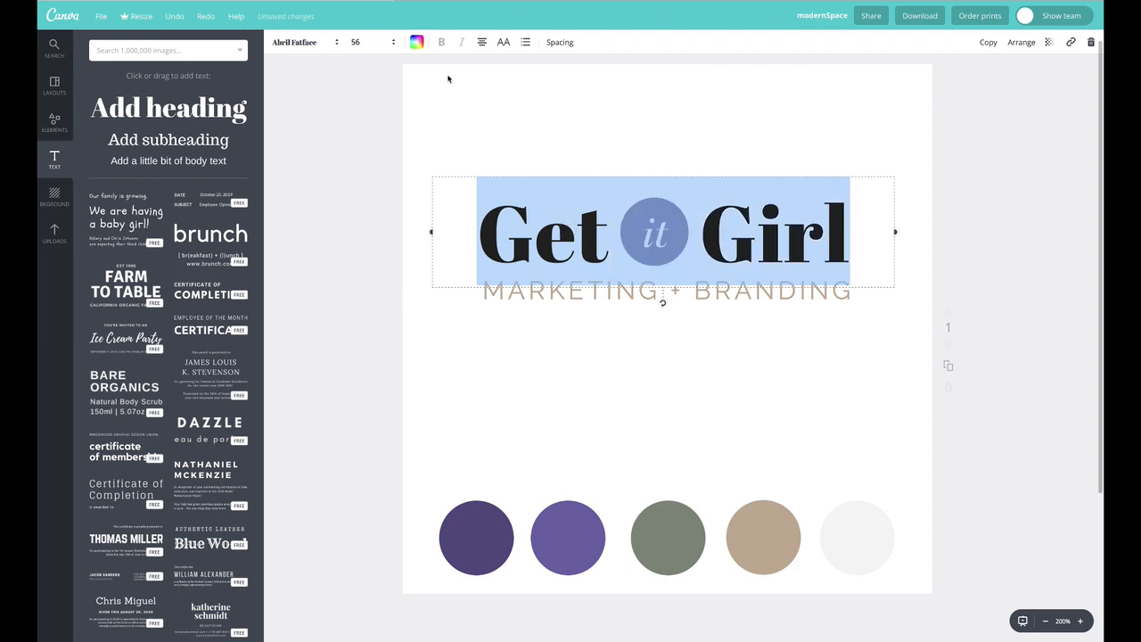
{"action": "left_click", "coordinate": [416, 41]}
{"action": "left_click", "coordinate": [467, 96]}
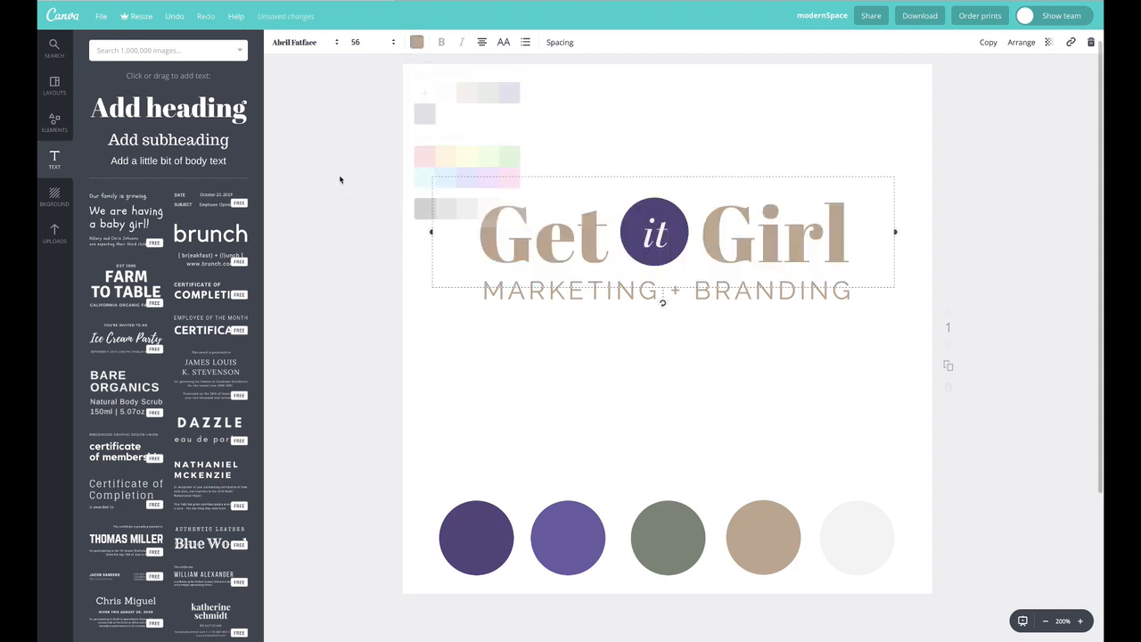
{"action": "left_click", "coordinate": [338, 178]}
{"action": "left_click", "coordinate": [582, 299]}
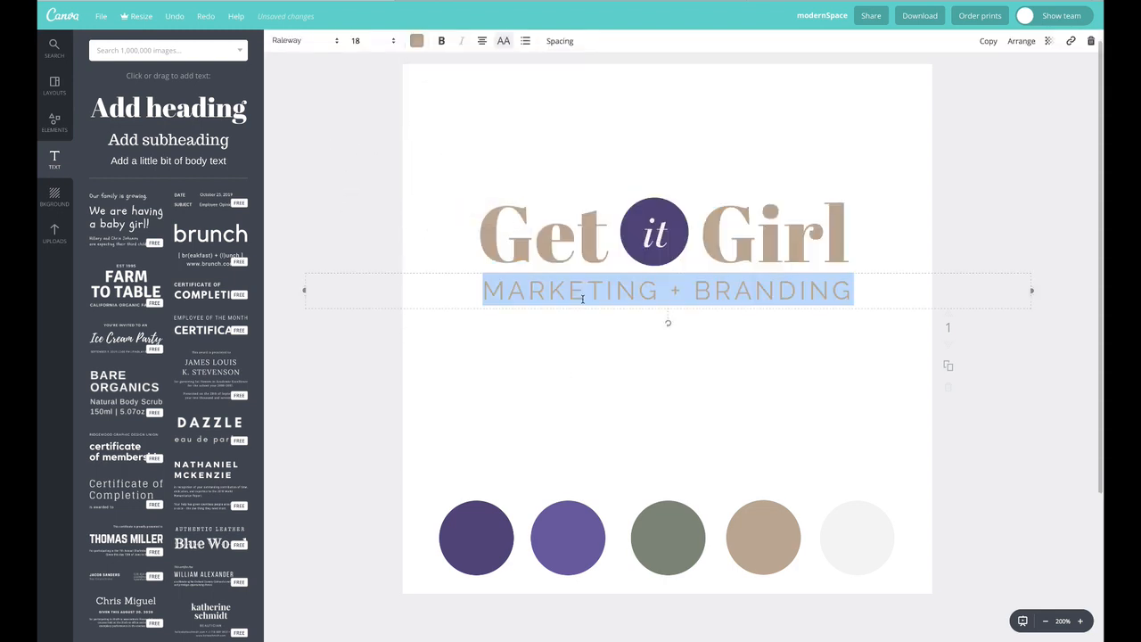
Change the title text colour to the purple document colour and nudge the title slightly
{"action": "left_click", "coordinate": [566, 231]}
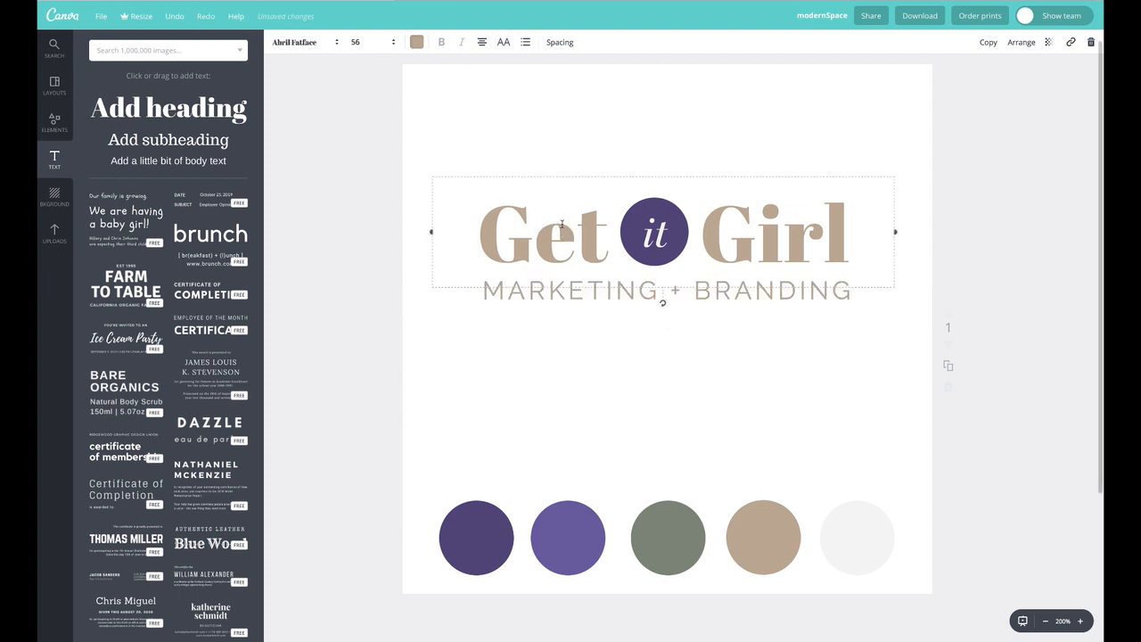
{"action": "double_click", "coordinate": [563, 226]}
{"action": "triple_click", "coordinate": [557, 223]}
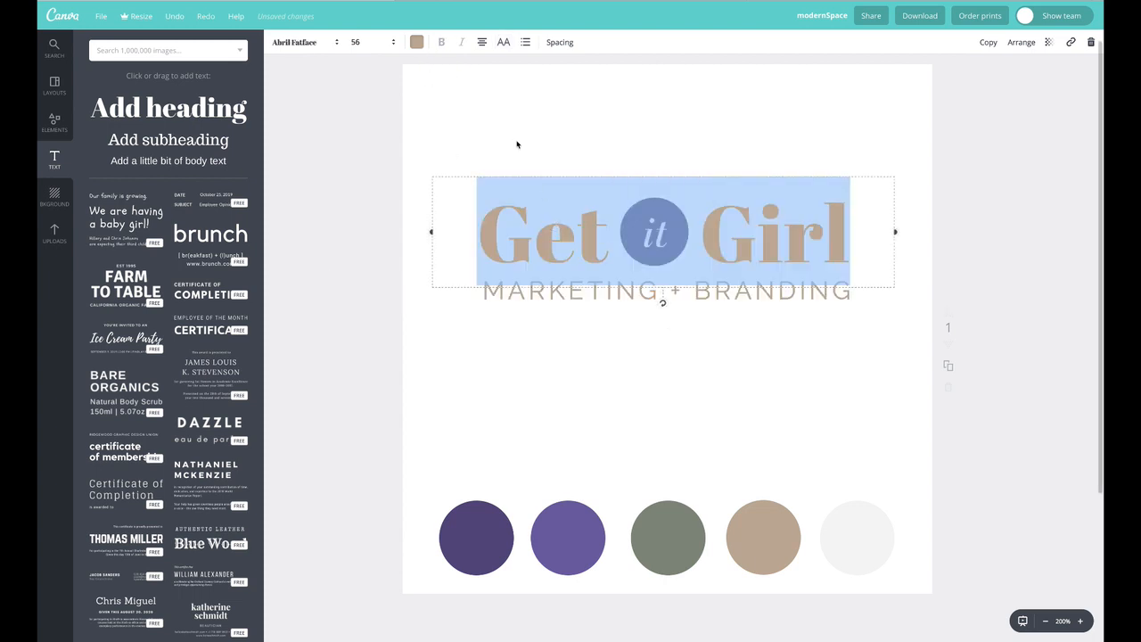
{"action": "left_click", "coordinate": [416, 42]}
{"action": "left_click", "coordinate": [515, 94]}
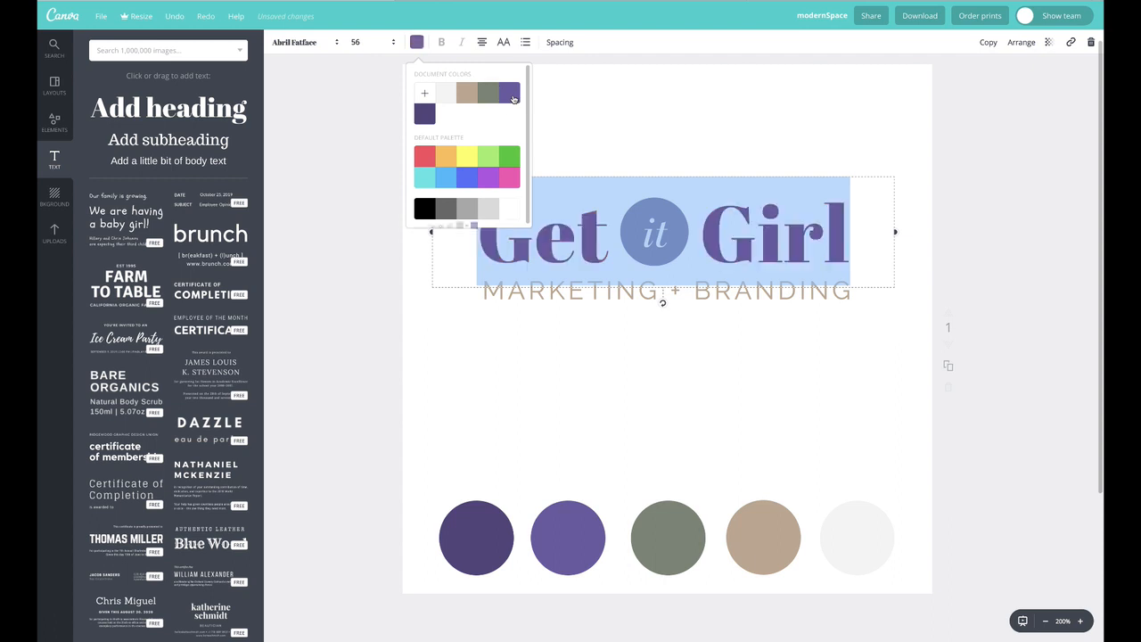
{"action": "left_click", "coordinate": [359, 127]}
{"action": "left_click_drag", "start_coordinate": [564, 240], "coordinate": [570, 239]}
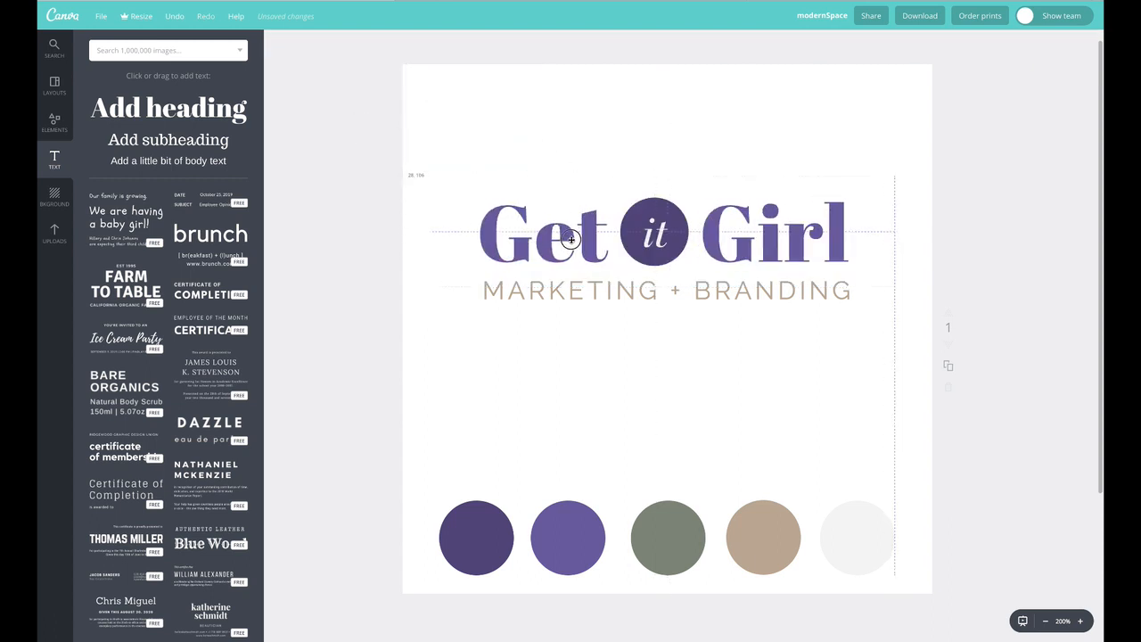
Select all the subtitle text and change its colour to light grey
{"action": "double_click", "coordinate": [557, 290]}
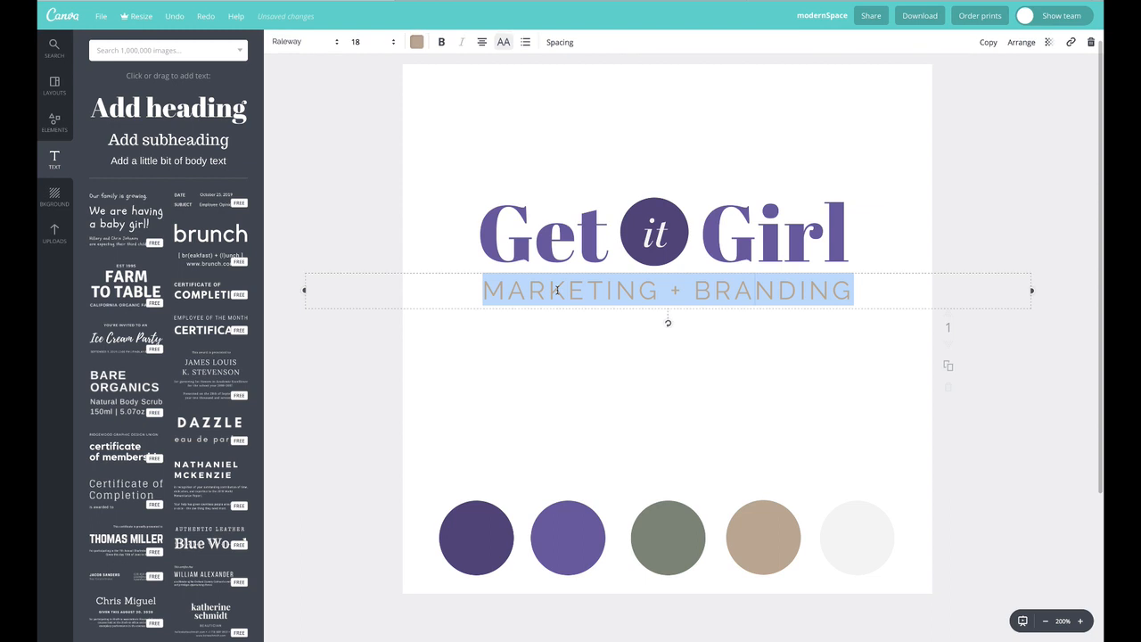
{"action": "left_click", "coordinate": [416, 42]}
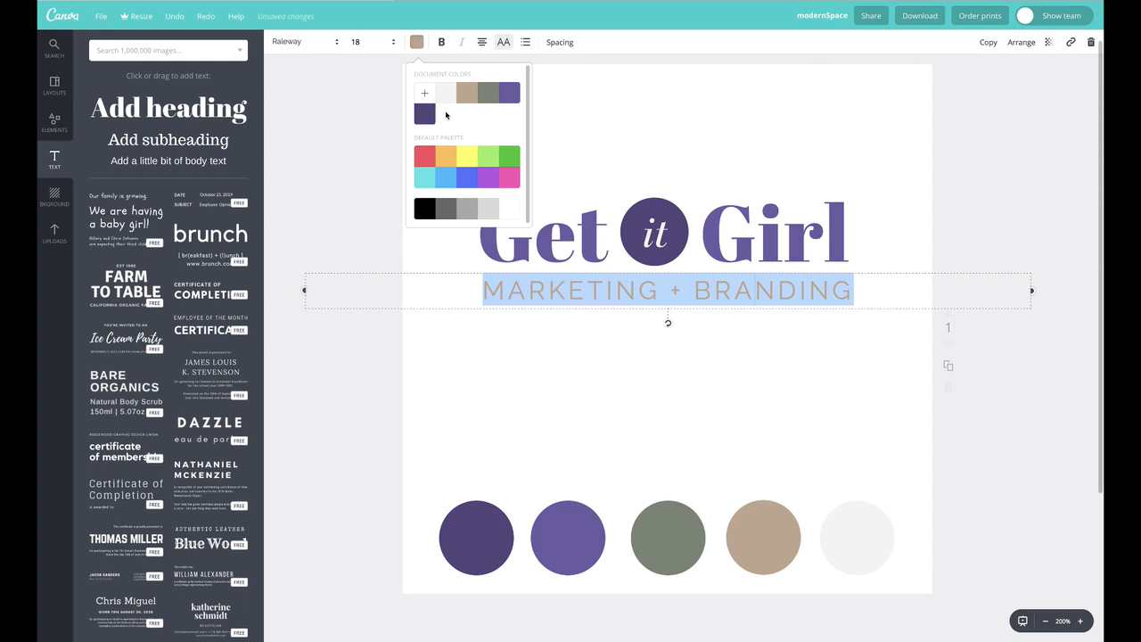
{"action": "left_click", "coordinate": [444, 94]}
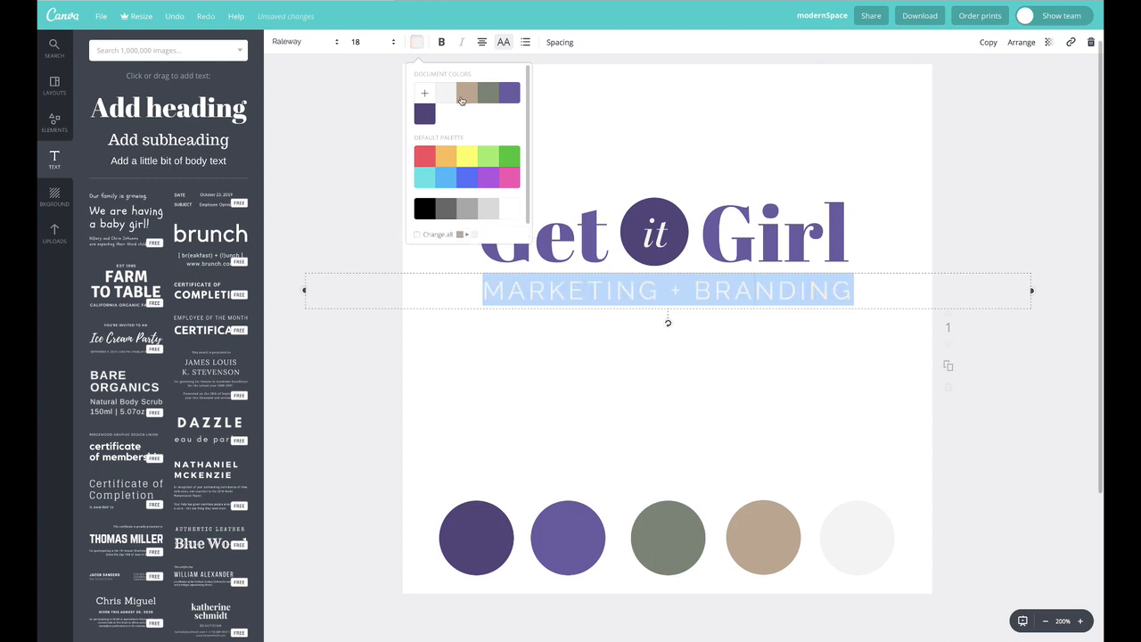
{"action": "left_click", "coordinate": [466, 209]}
{"action": "left_click", "coordinate": [596, 155]}
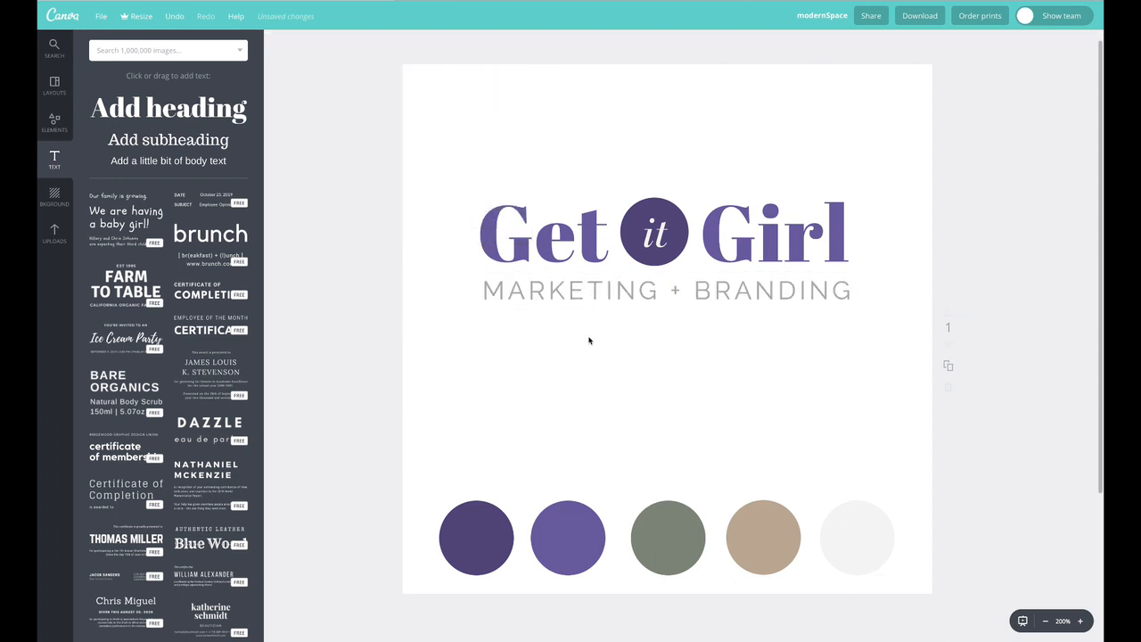
Select all the title text and change its colour back to the tan document colour
{"action": "left_click", "coordinate": [635, 211]}
{"action": "left_click", "coordinate": [637, 139]}
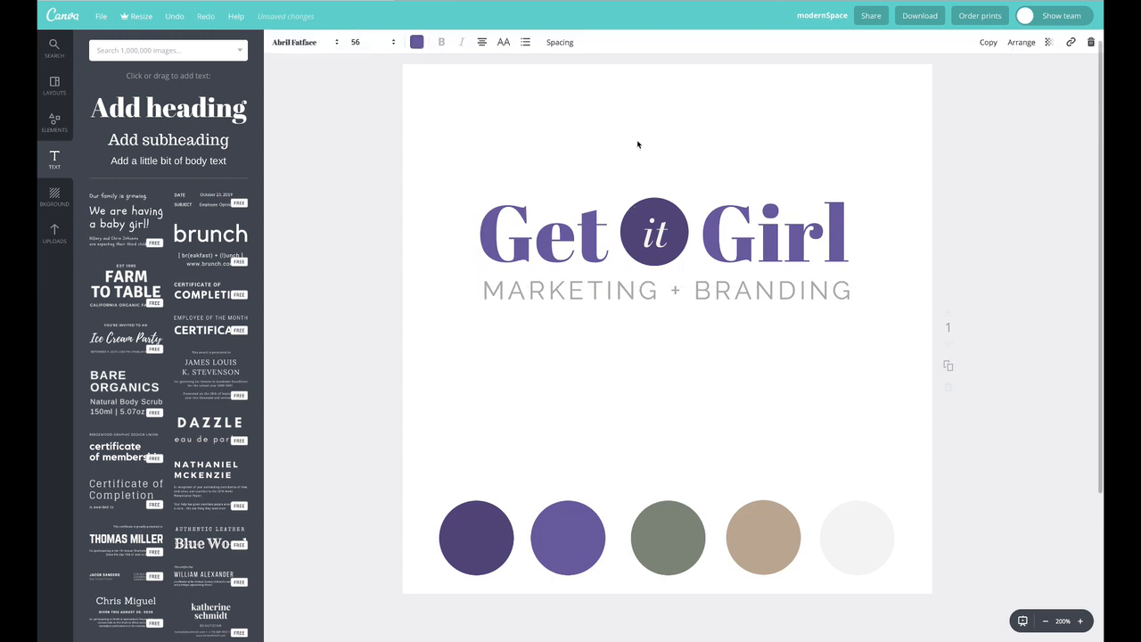
{"action": "triple_click", "coordinate": [561, 230]}
{"action": "left_click", "coordinate": [417, 42]}
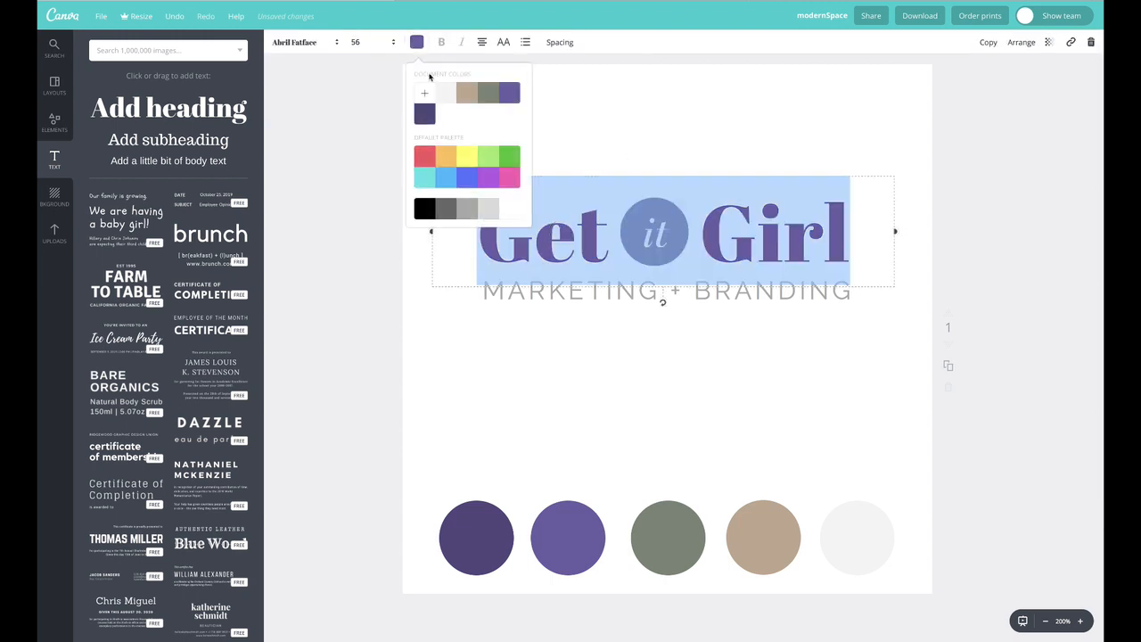
{"action": "left_click", "coordinate": [464, 96]}
{"action": "left_click", "coordinate": [311, 173]}
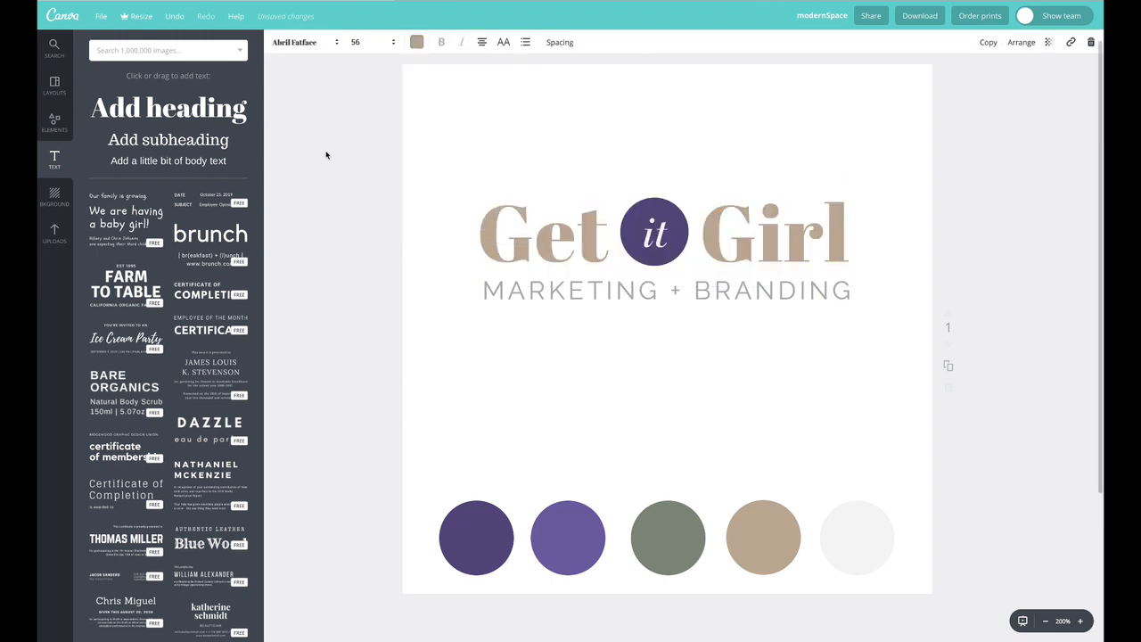
Select all the title text and browse the font list for a new title font
{"action": "triple_click", "coordinate": [545, 227]}
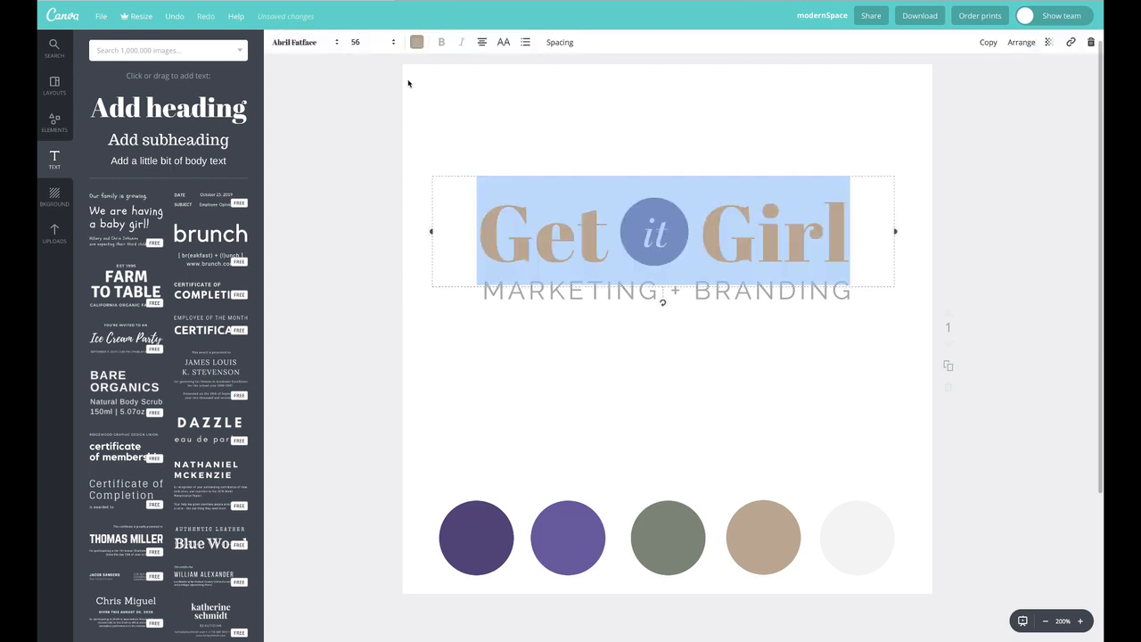
{"action": "left_click", "coordinate": [316, 43]}
{"action": "scroll", "coordinate": [357, 272], "scroll_direction": "down", "scroll_amount": 5}
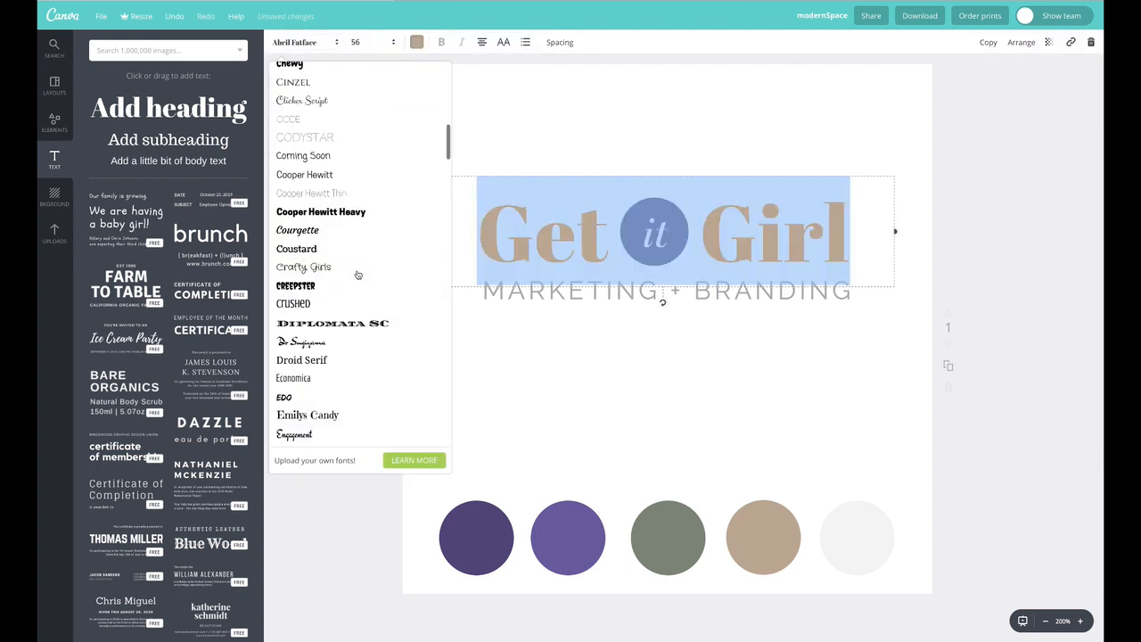
{"action": "scroll", "coordinate": [359, 273], "scroll_direction": "down", "scroll_amount": 6}
{"action": "scroll", "coordinate": [360, 274], "scroll_direction": "down", "scroll_amount": 5}
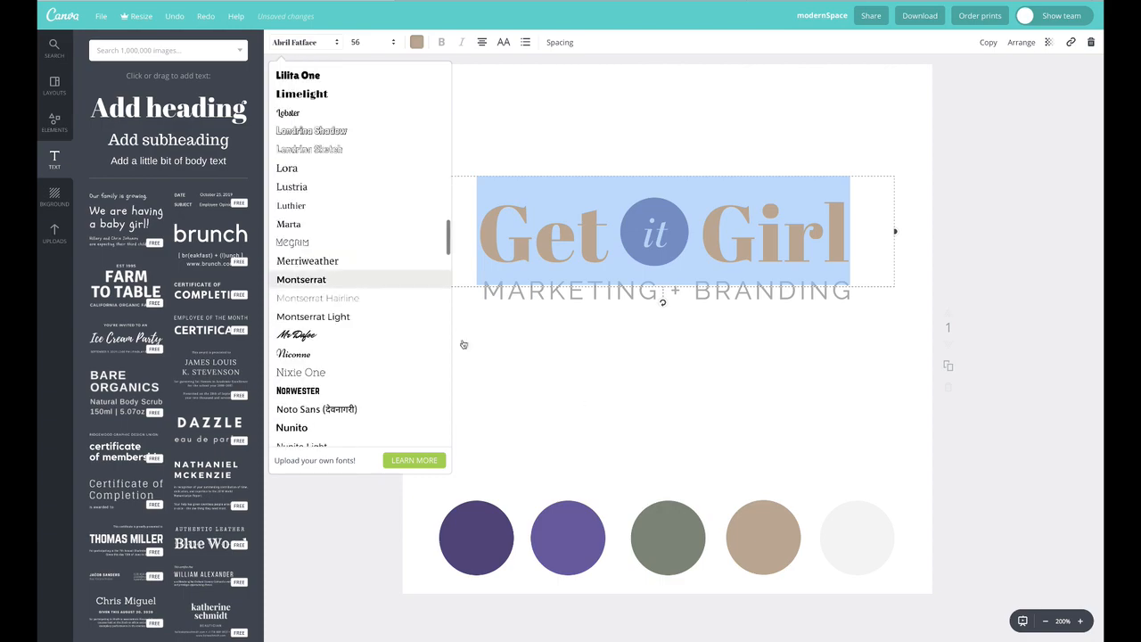